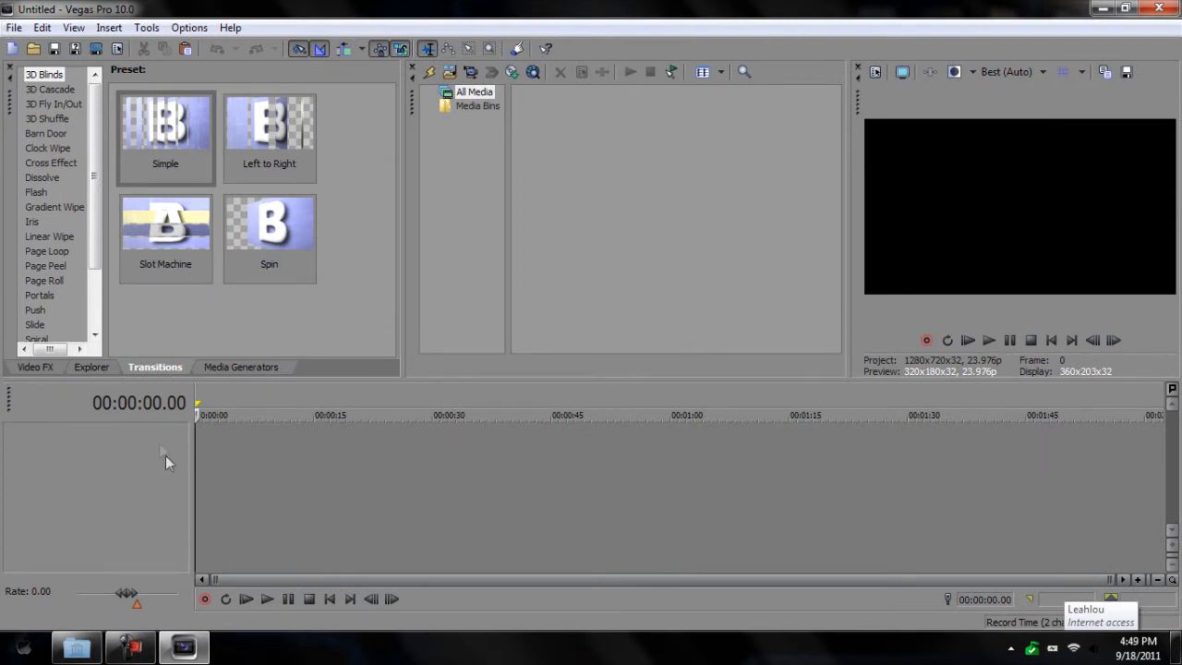
# Step: Add two new video tracks to the project
pyautogui.rightClick(134, 459)
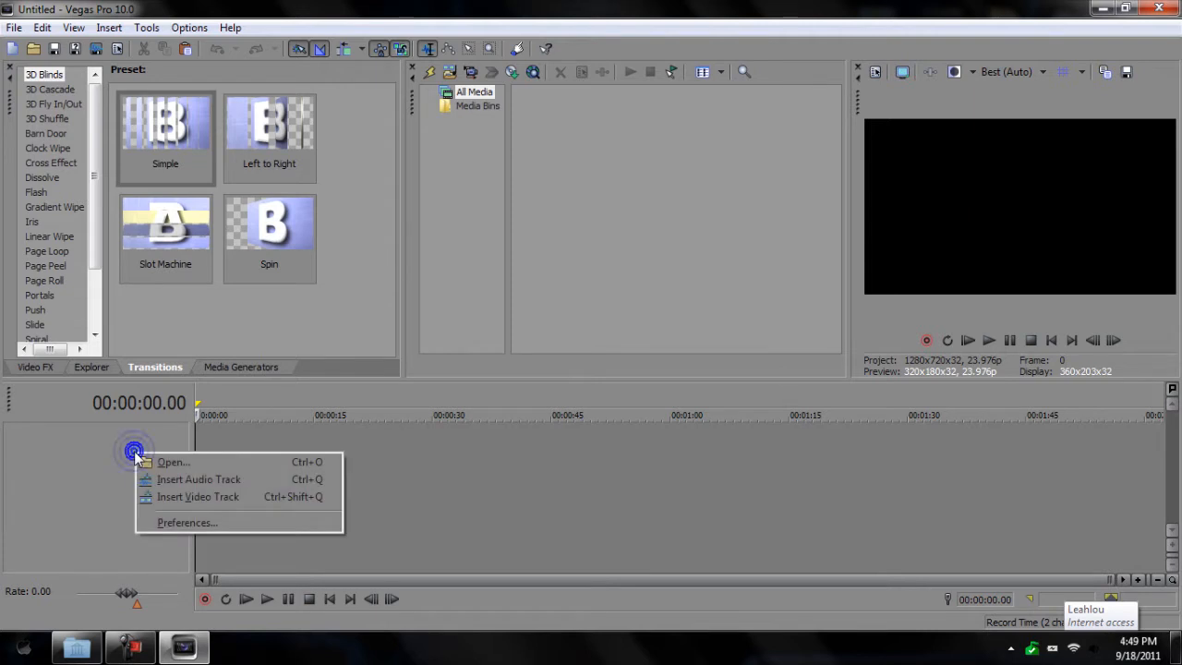
pyautogui.click(224, 499)
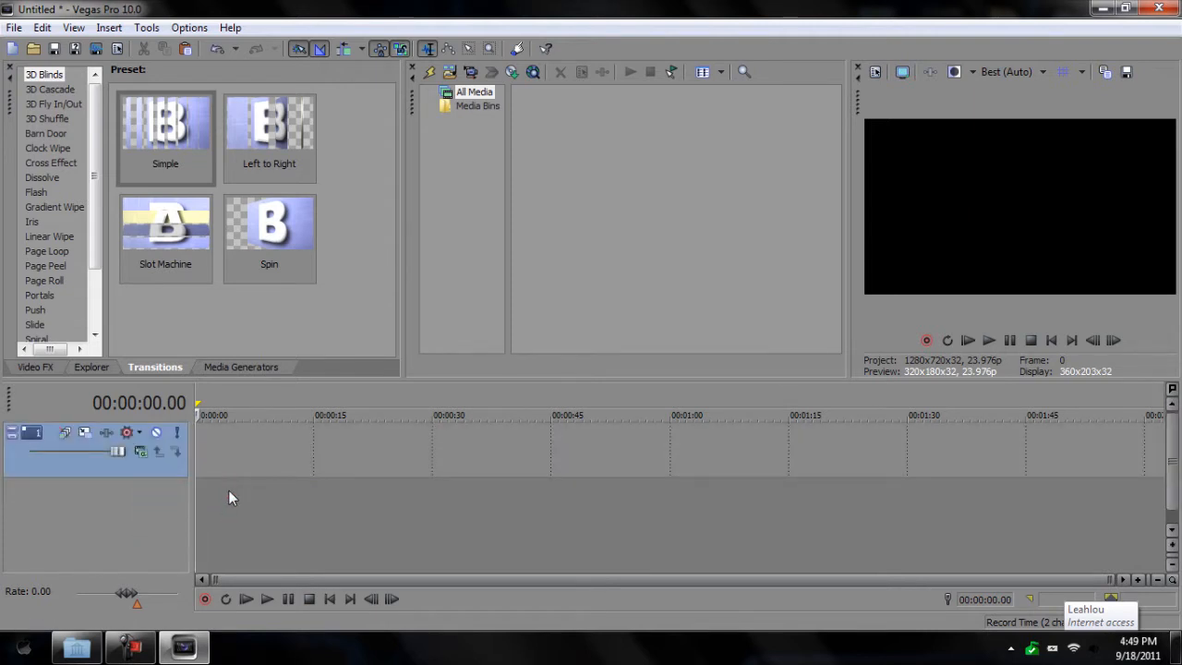
pyautogui.rightClick(165, 514)
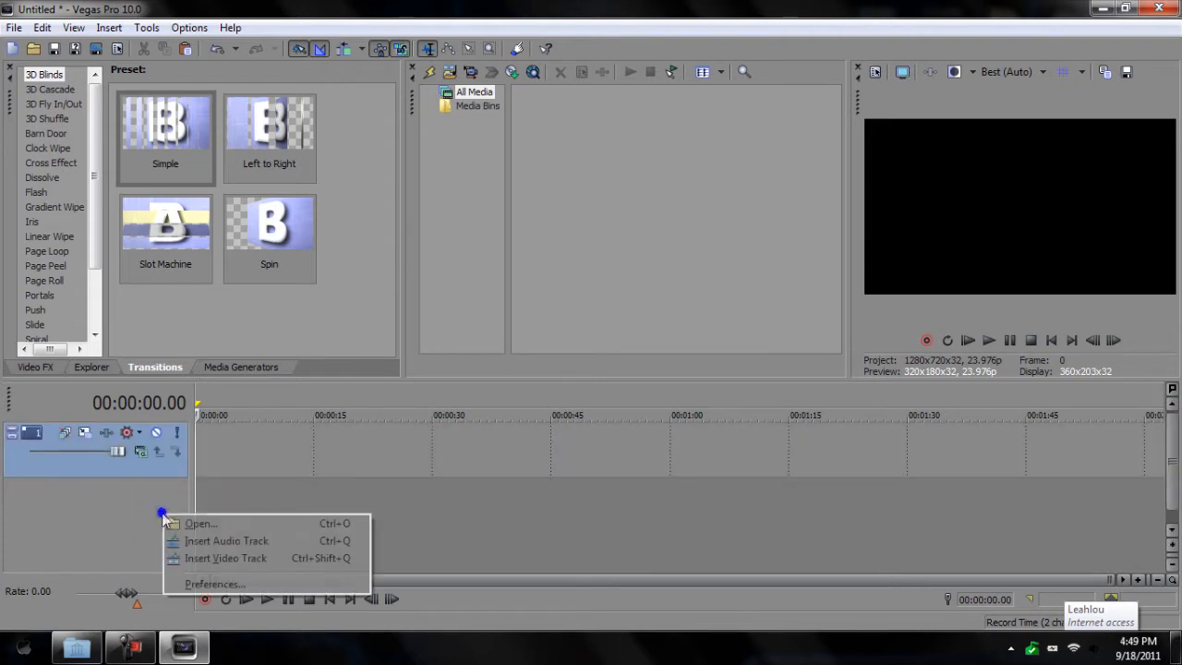
pyautogui.click(221, 557)
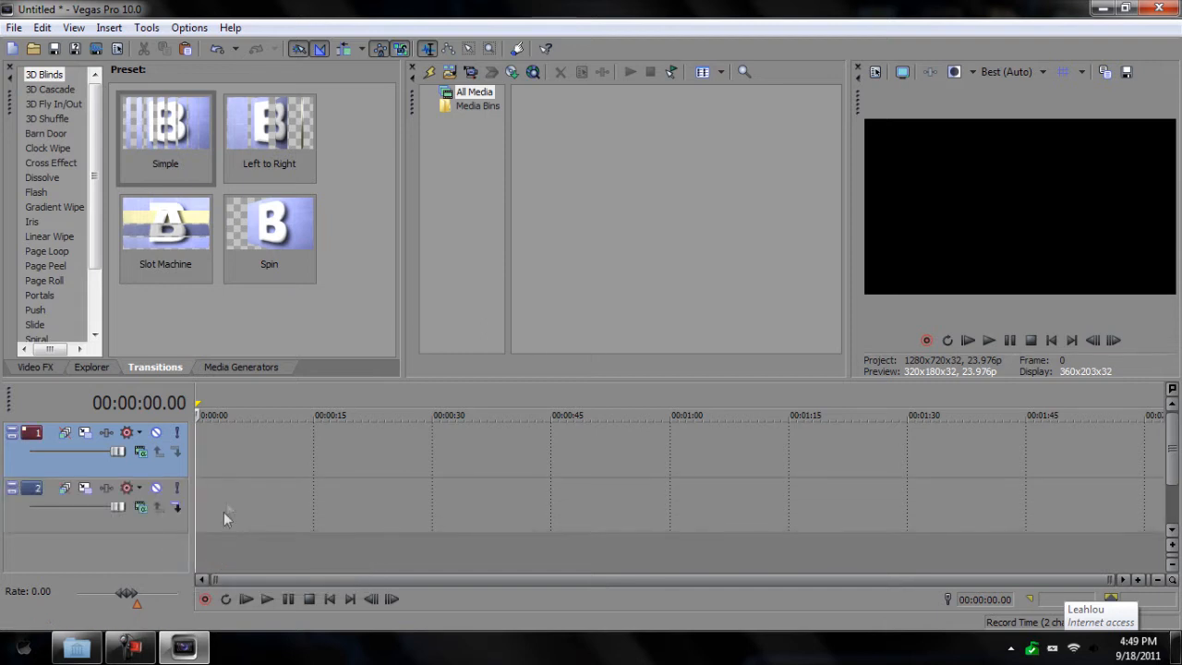
# Step: Insert a text clip on track 1 and replace the placeholder with 'Sony'
pyautogui.rightClick(215, 444)
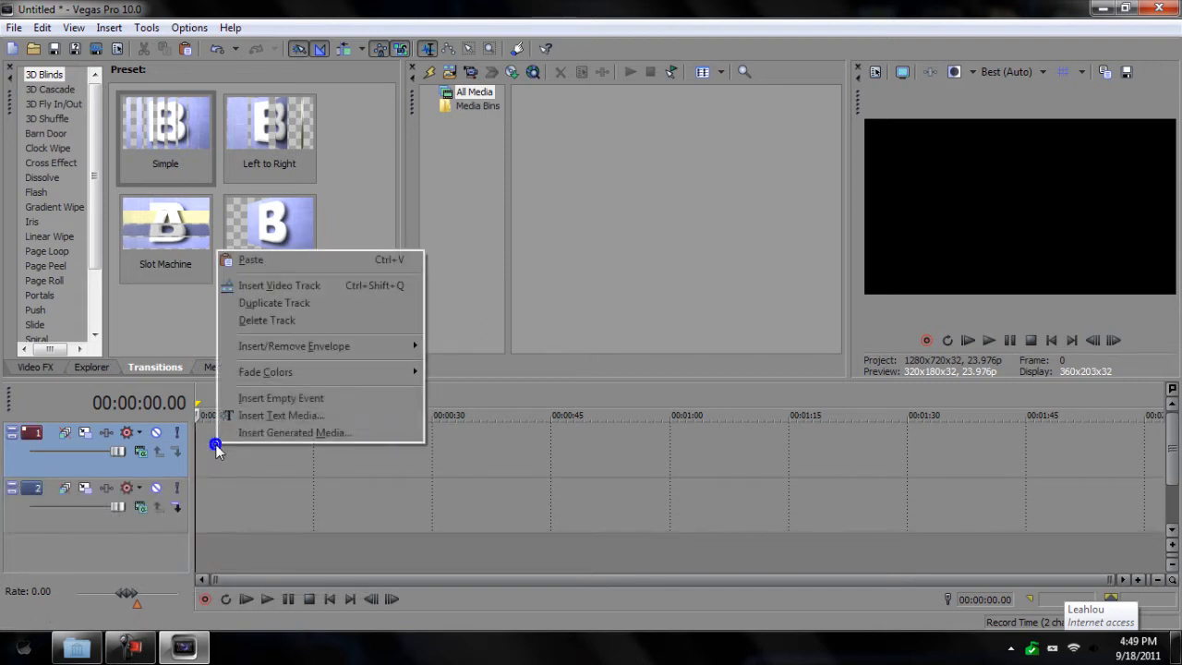
pyautogui.click(277, 416)
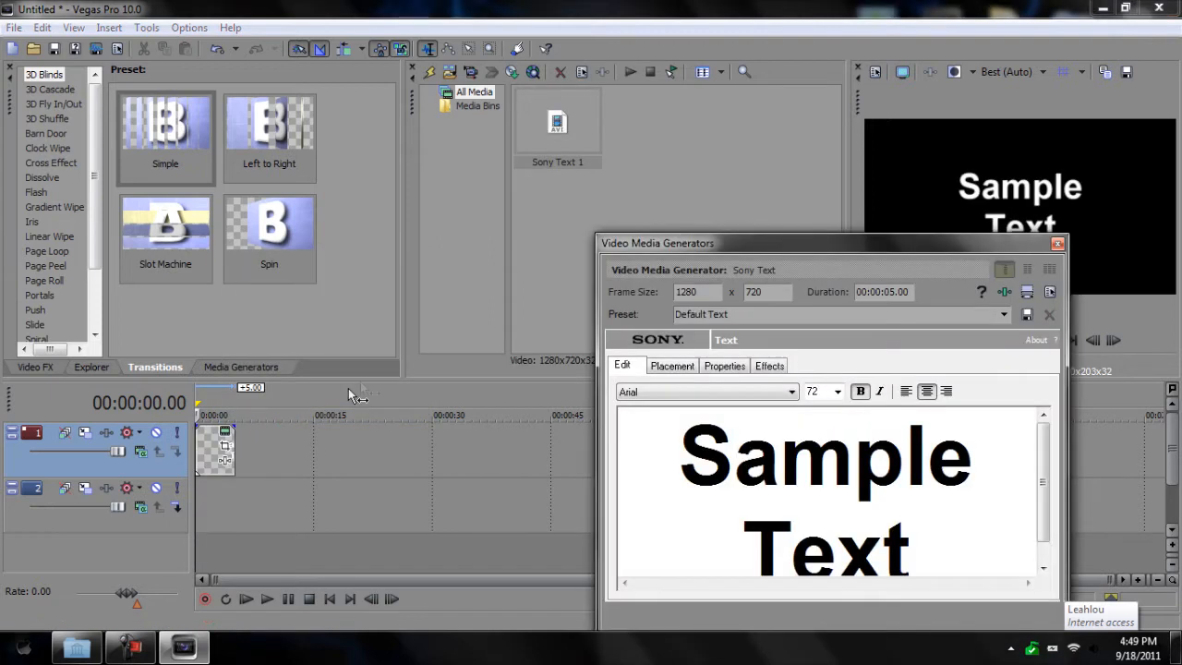
pyautogui.moveTo(968, 531); pyautogui.dragTo(757, 264)
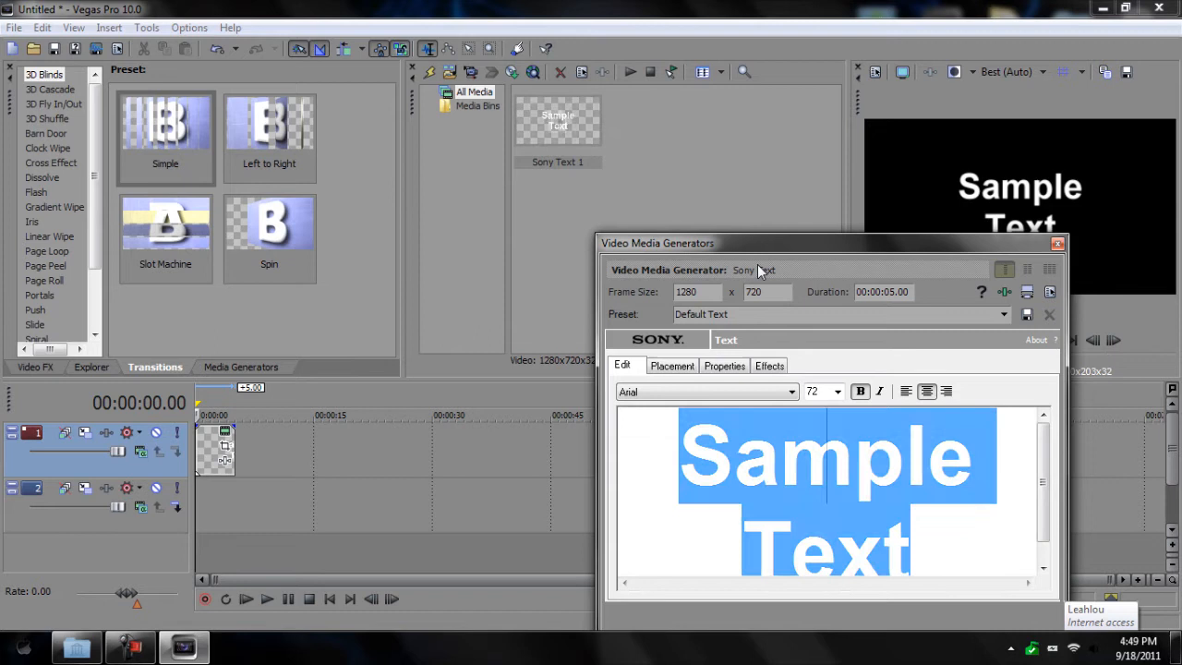
pyautogui.press('Delete')
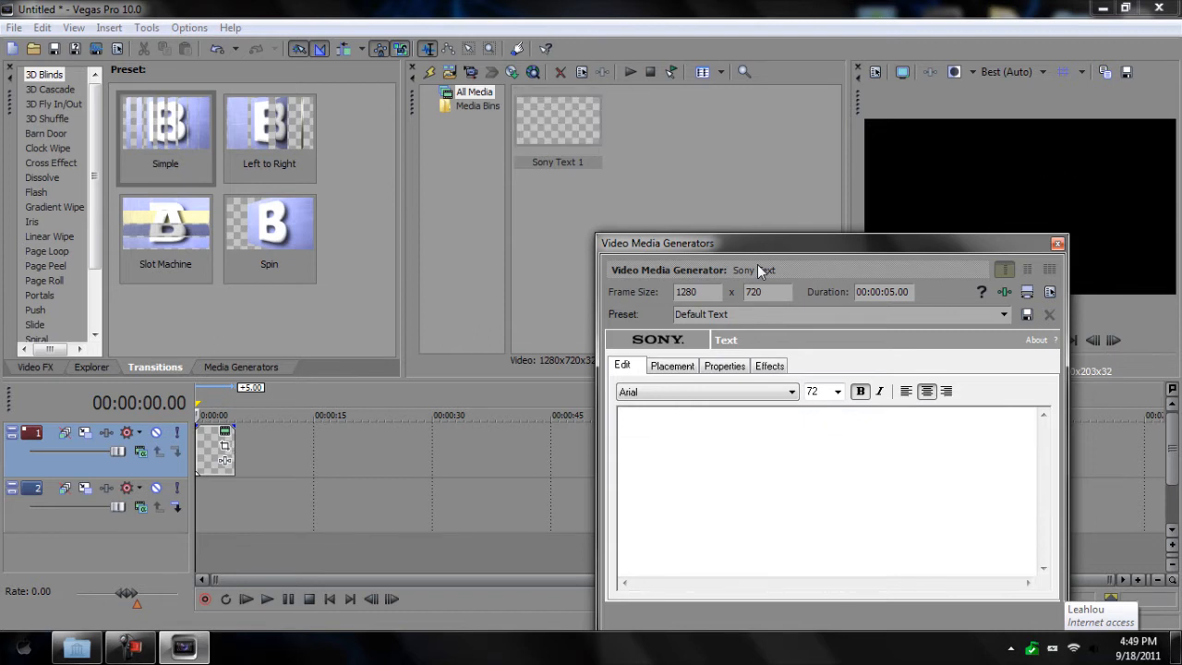
pyautogui.write('Sony')
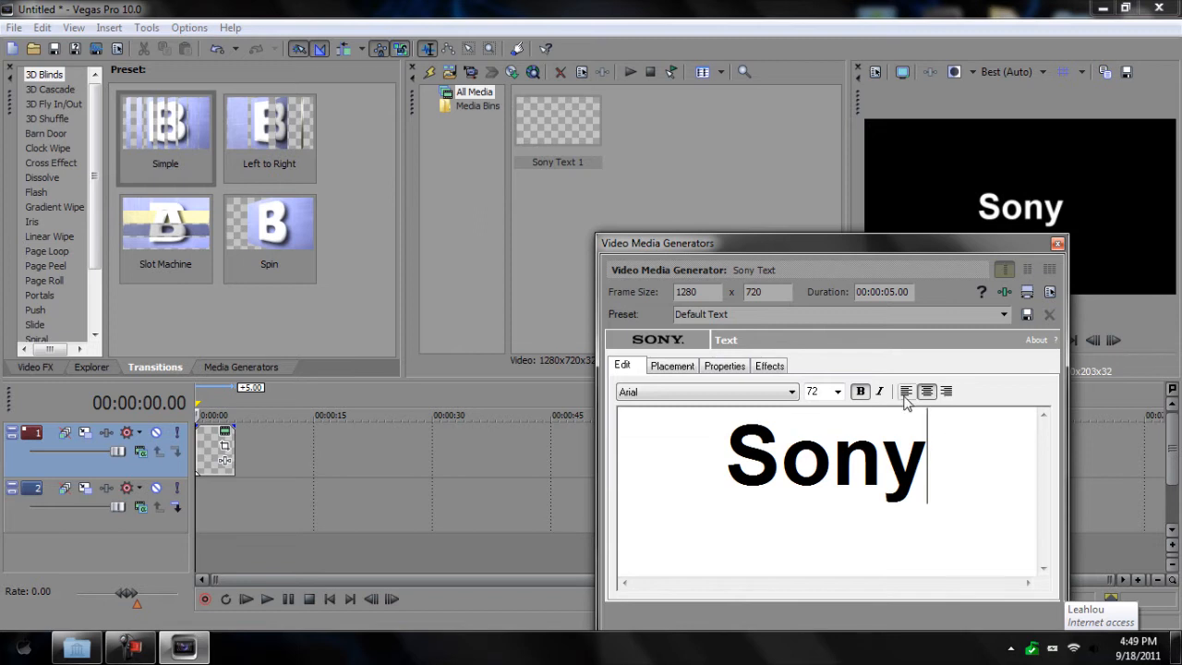
# Step: Set 'Sony' to the Freak out Go bananas font at size 126
pyautogui.doubleClick(955, 474)
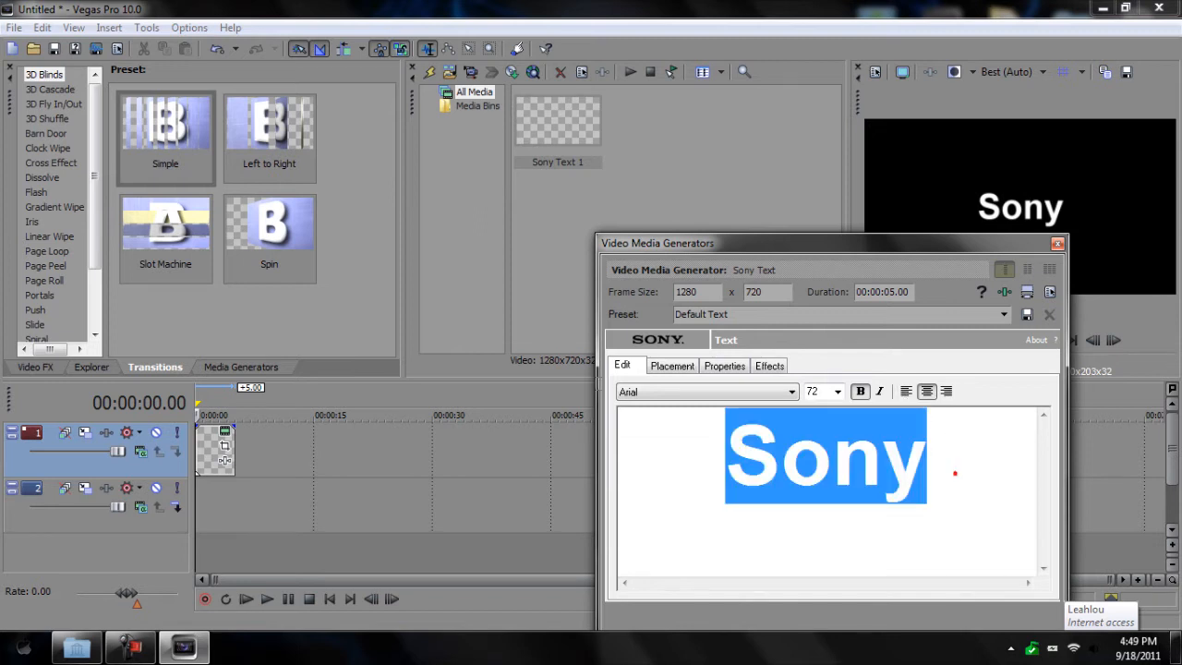
pyautogui.click(708, 391)
pyautogui.scroll(-15, 730, 323)
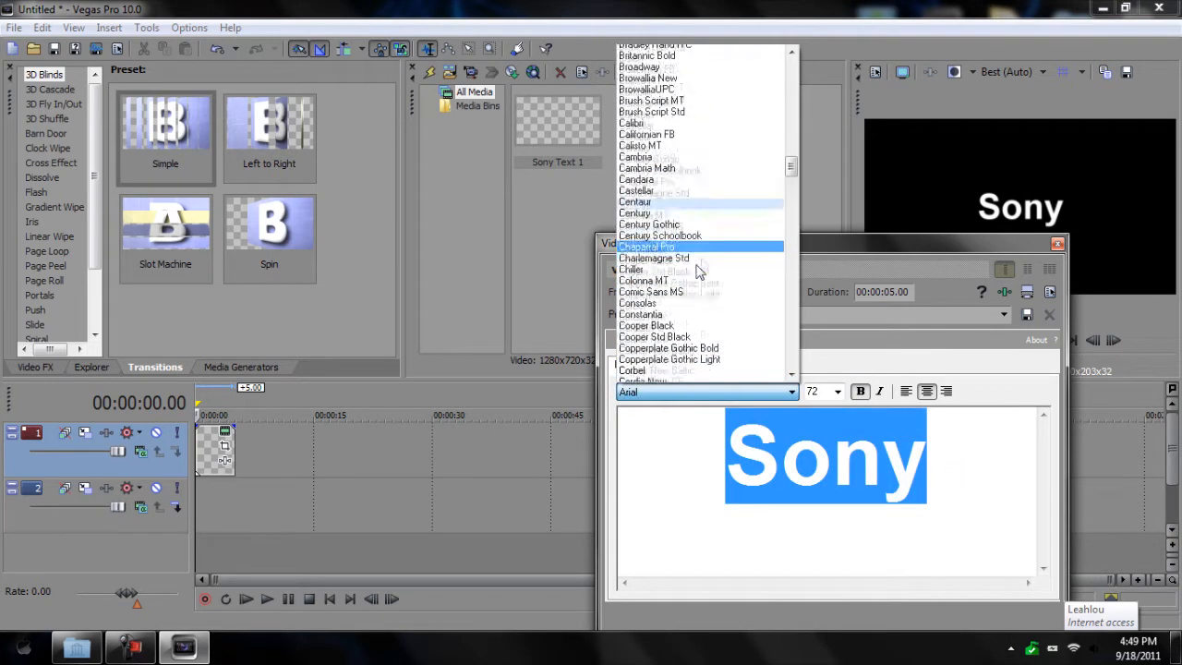
pyautogui.scroll(-4, 702, 259)
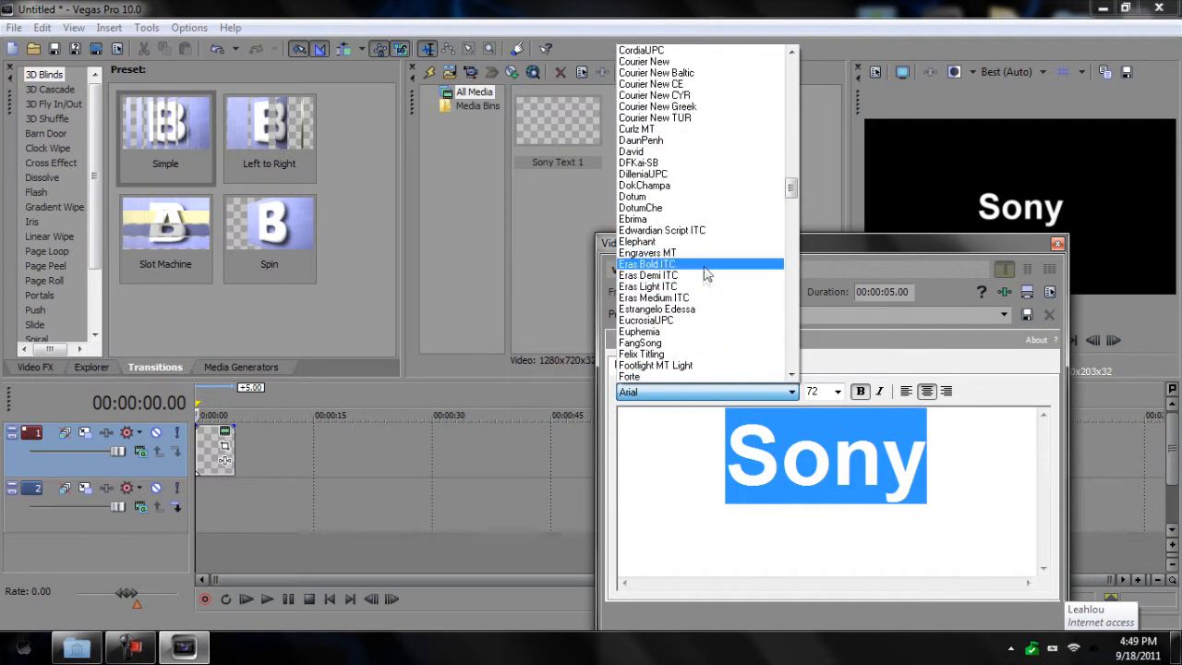
pyautogui.scroll(-4, 728, 351)
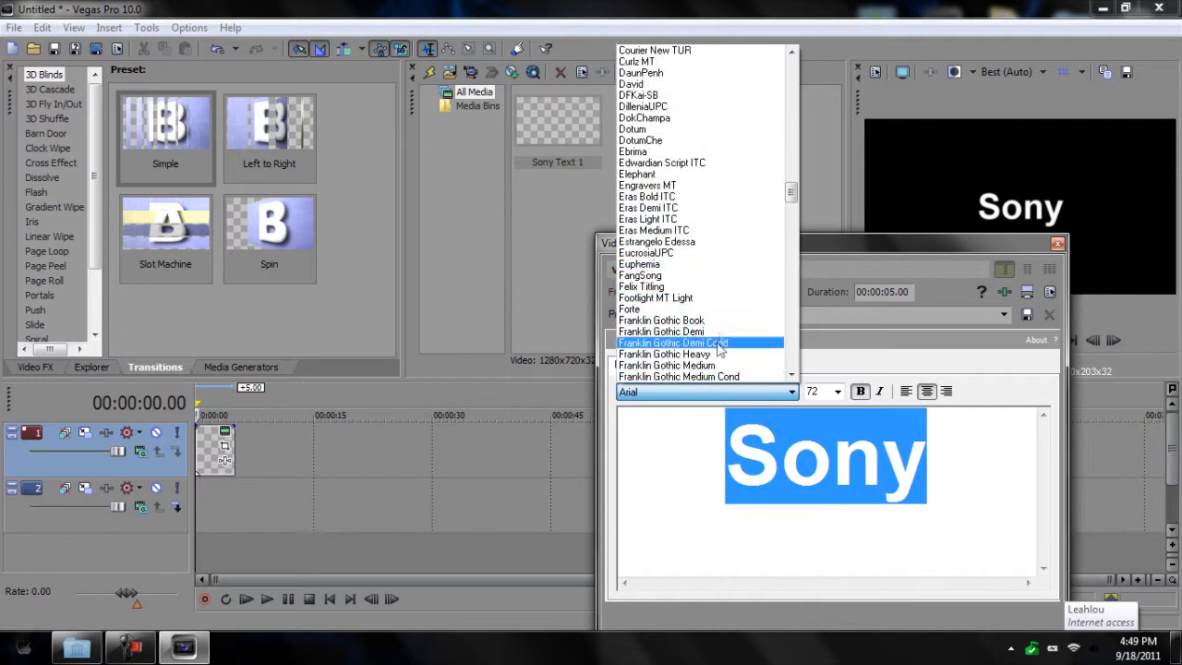
pyautogui.click(725, 332)
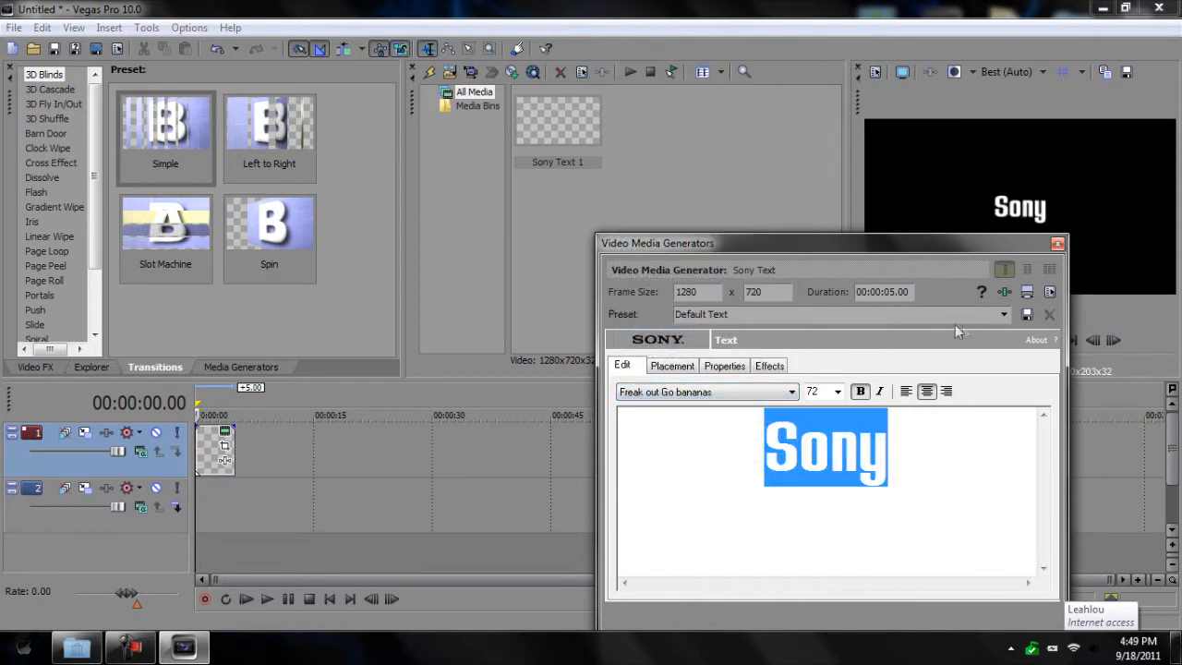
pyautogui.click(838, 391)
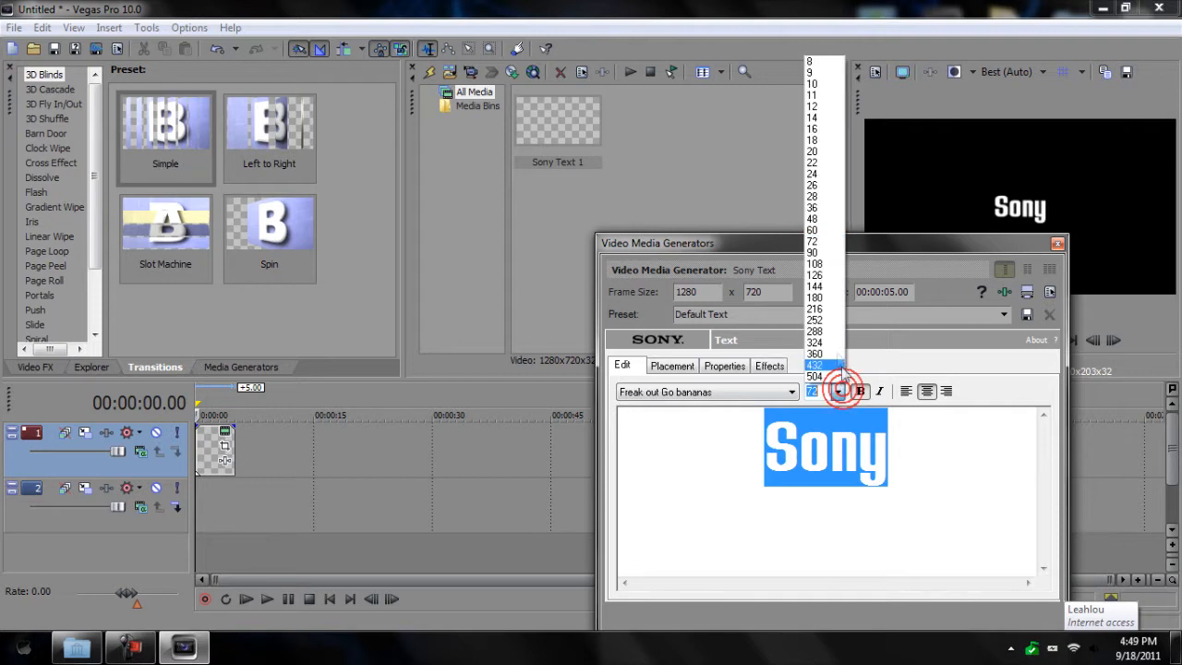
pyautogui.click(835, 280)
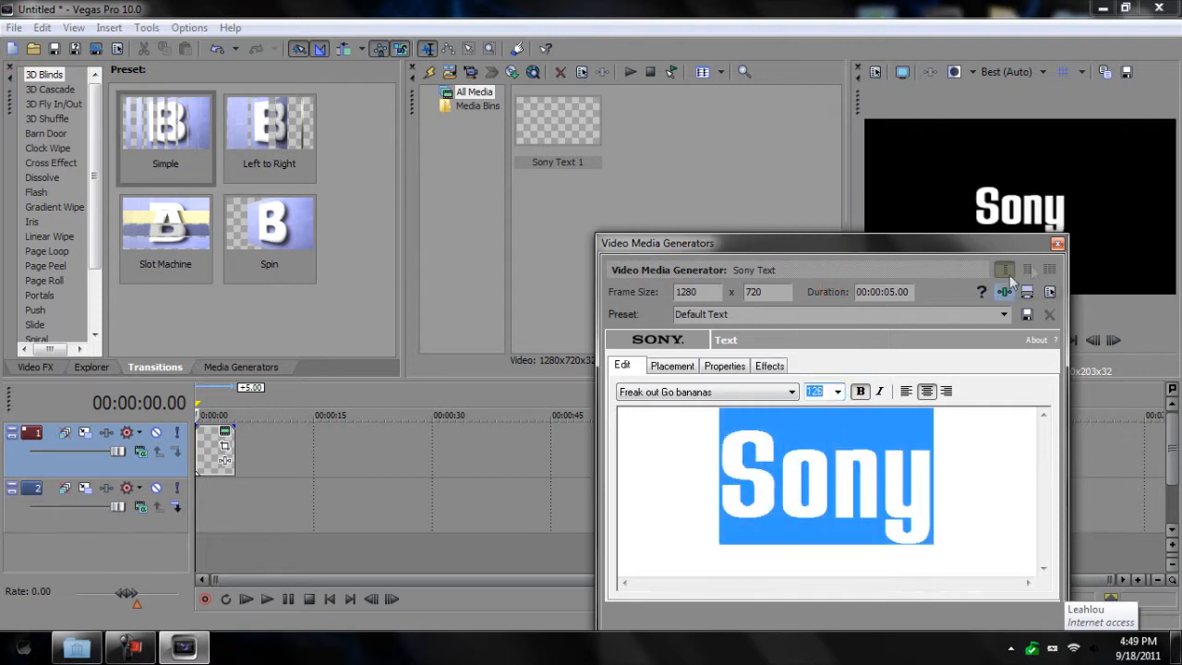
pyautogui.click(1057, 244)
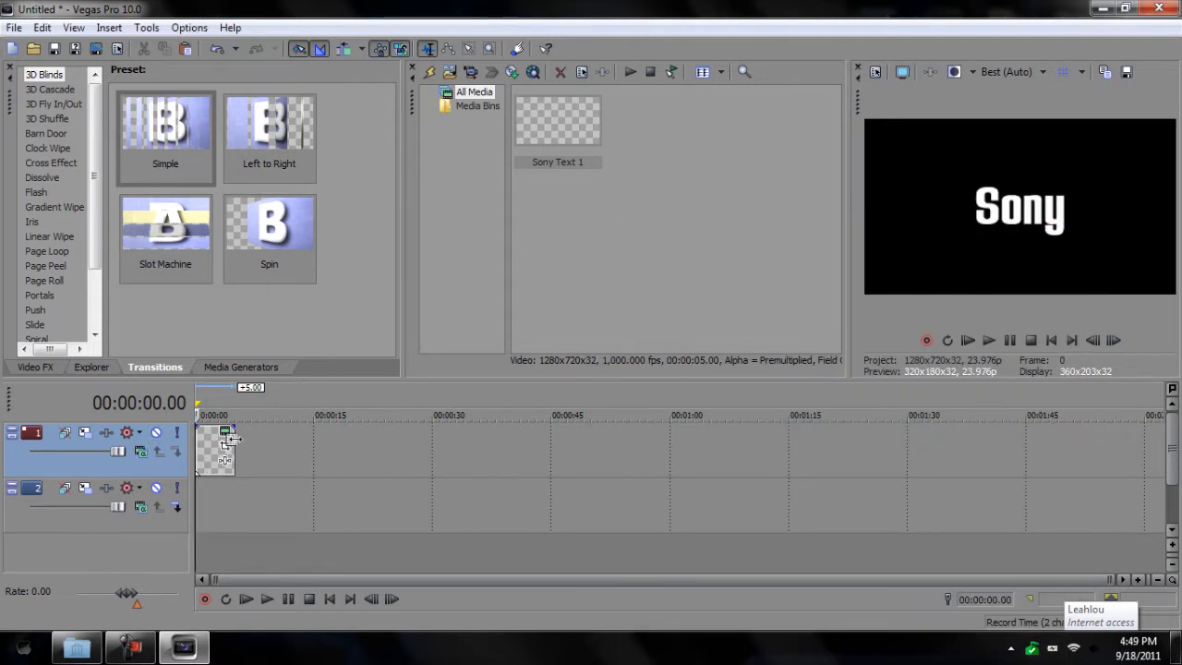
# Step: Trim the Sony clip to about half a second, checking it with playback
pyautogui.scroll(10, 229, 442)
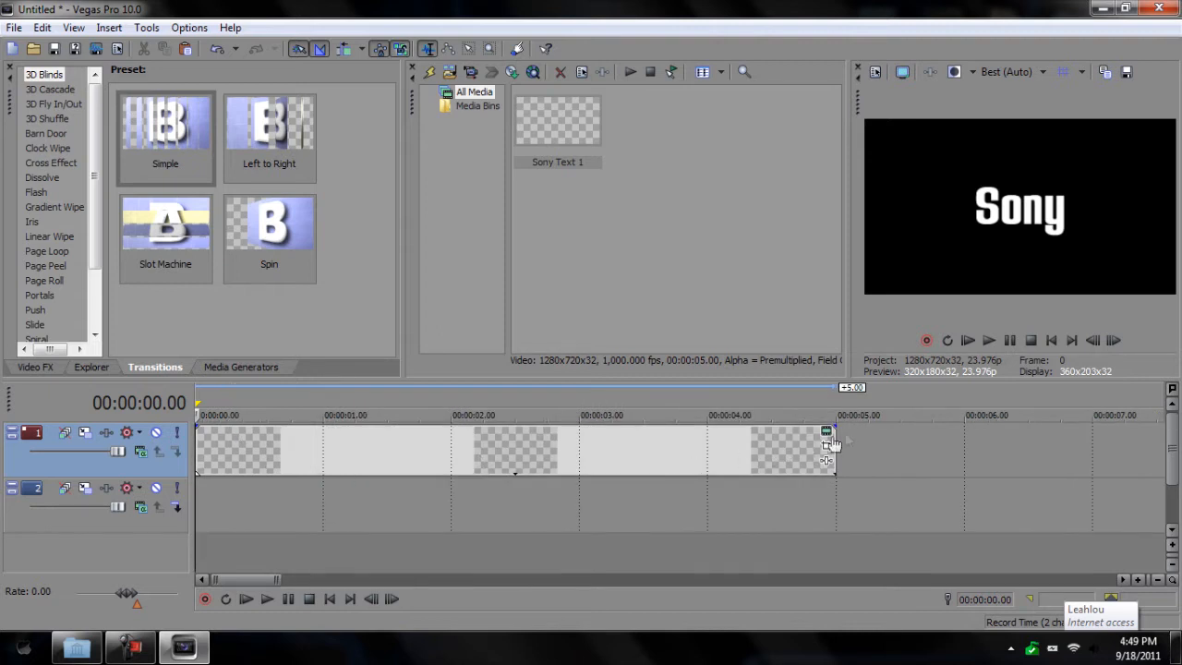
pyautogui.moveTo(829, 438); pyautogui.dragTo(322, 441)
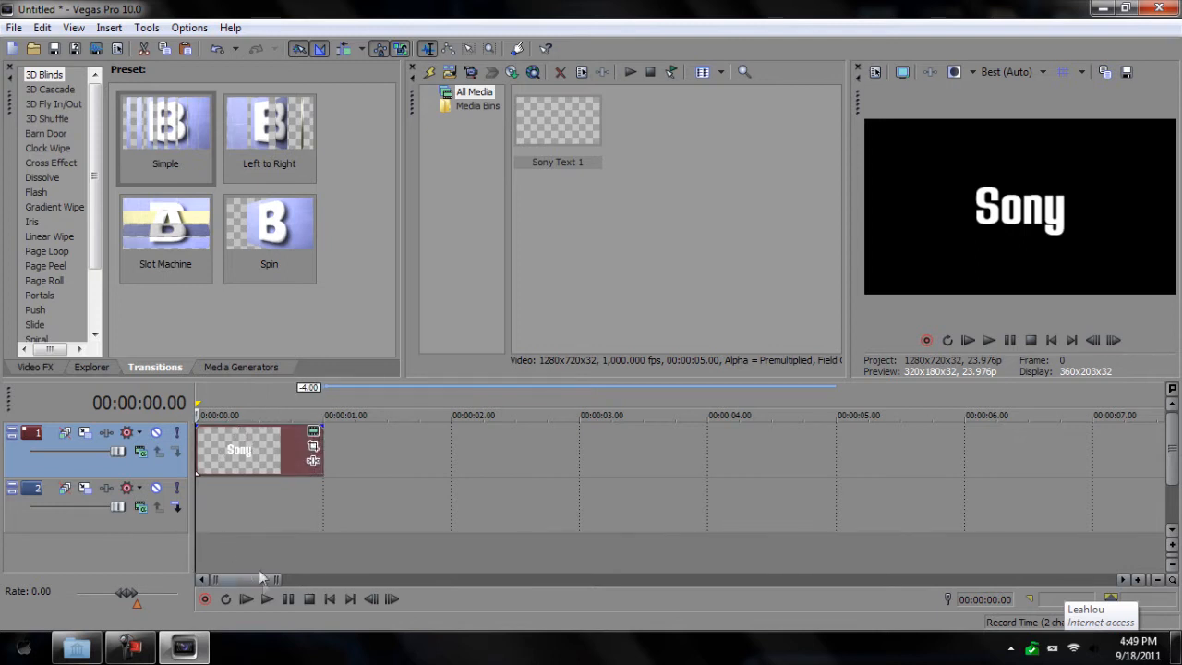
pyautogui.click(267, 598)
pyautogui.click(289, 599)
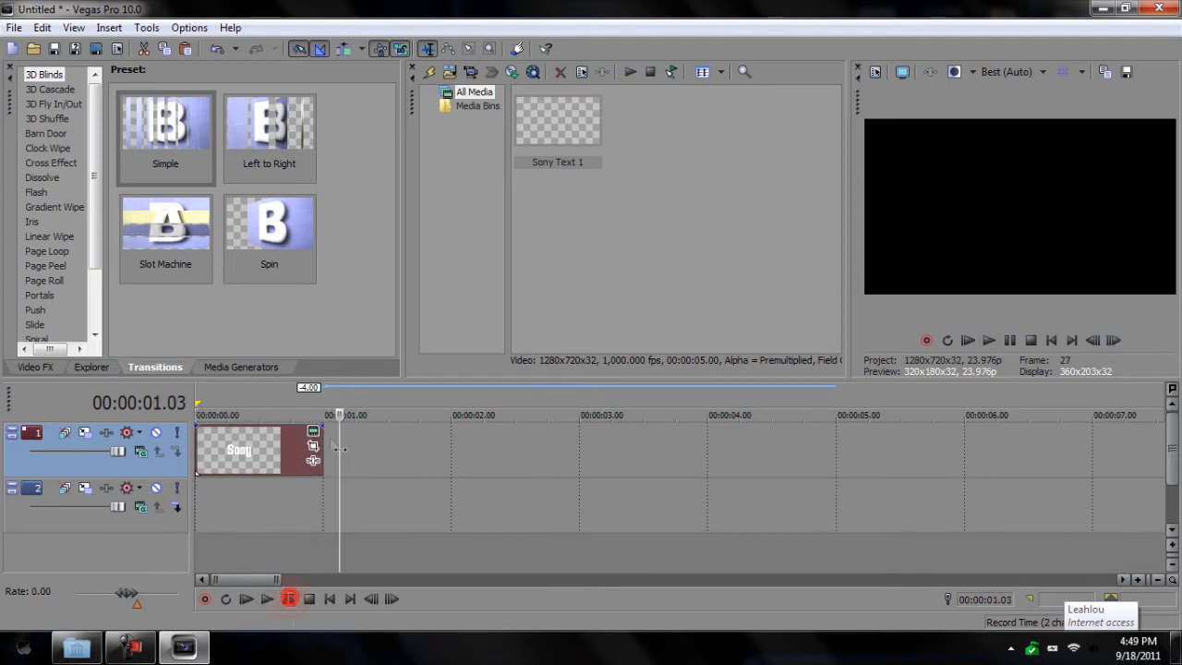
pyautogui.moveTo(322, 446); pyautogui.dragTo(259, 447)
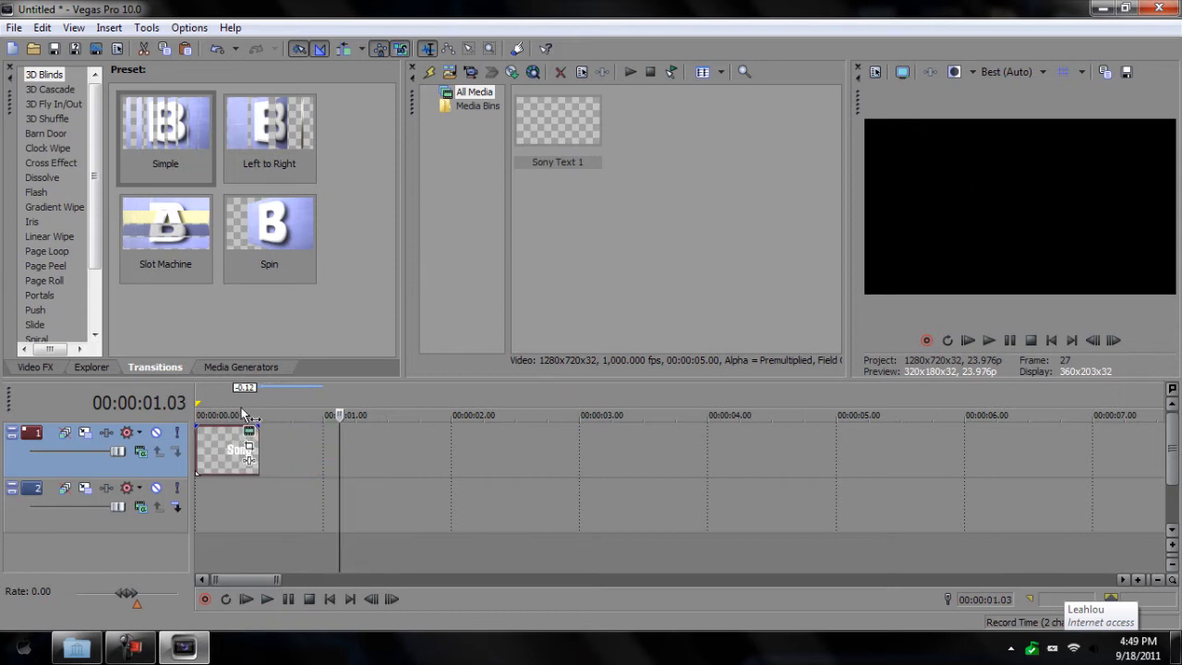
# Step: Preview from the start and insert a new Sample Text clip after Sony
pyautogui.click(195, 397)
pyautogui.click(267, 599)
pyautogui.click(289, 599)
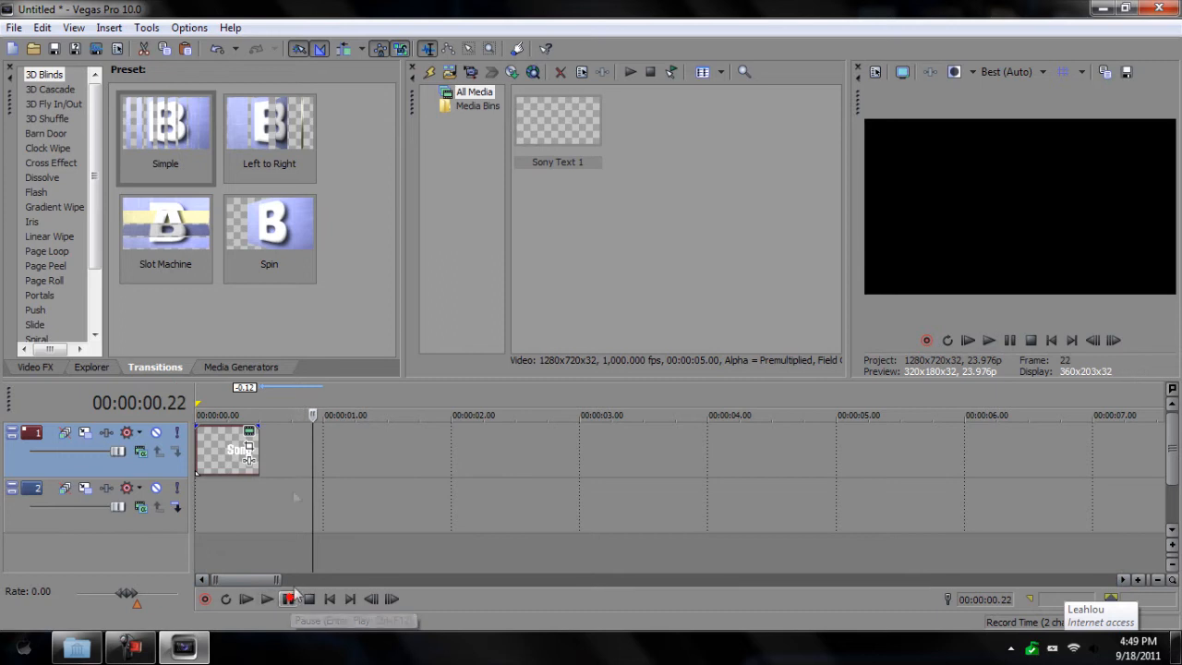
pyautogui.rightClick(277, 441)
pyautogui.click(387, 409)
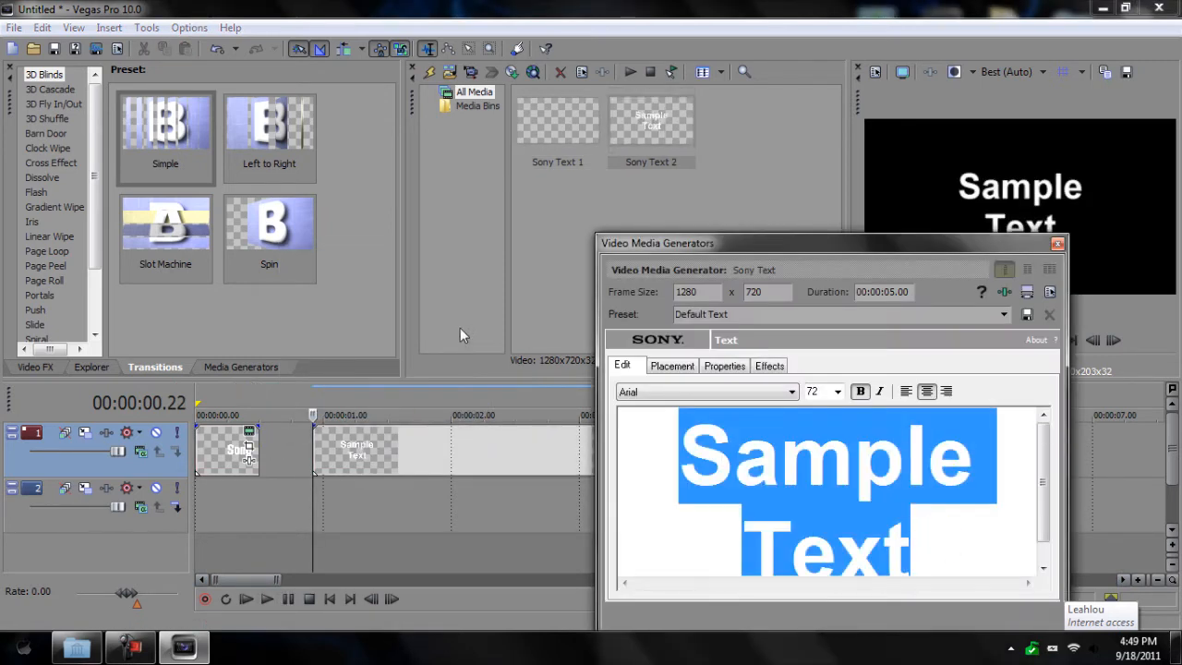
# Step: Change the placeholder to 'Vegas' in Freak out Go bananas at size 126
pyautogui.press('BackSpace')
pyautogui.write('Vegas')
pyautogui.doubleClick(960, 457)
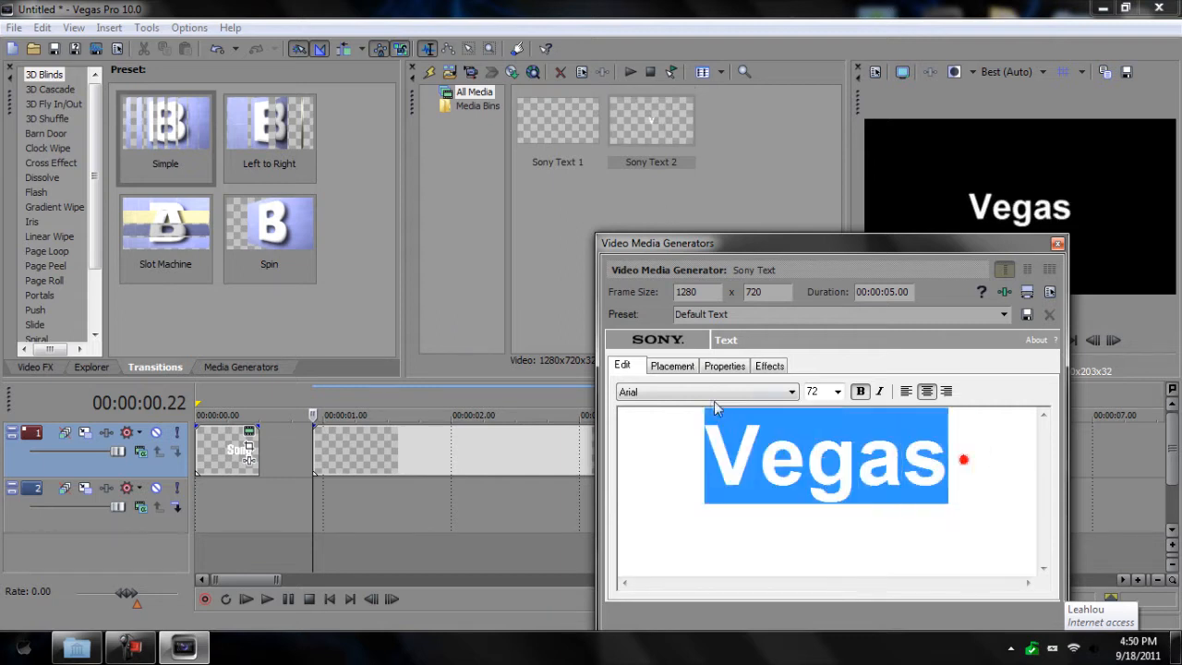
pyautogui.click(730, 392)
pyautogui.scroll(-5, 724, 348)
pyautogui.scroll(-15, 724, 348)
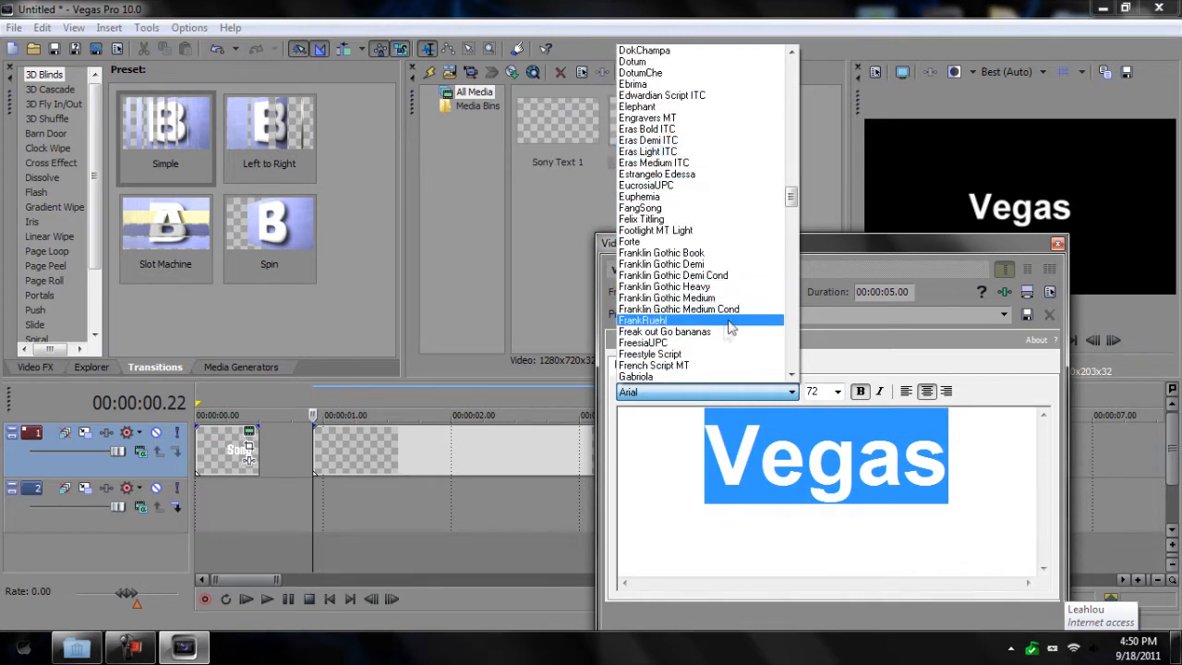
pyautogui.click(716, 331)
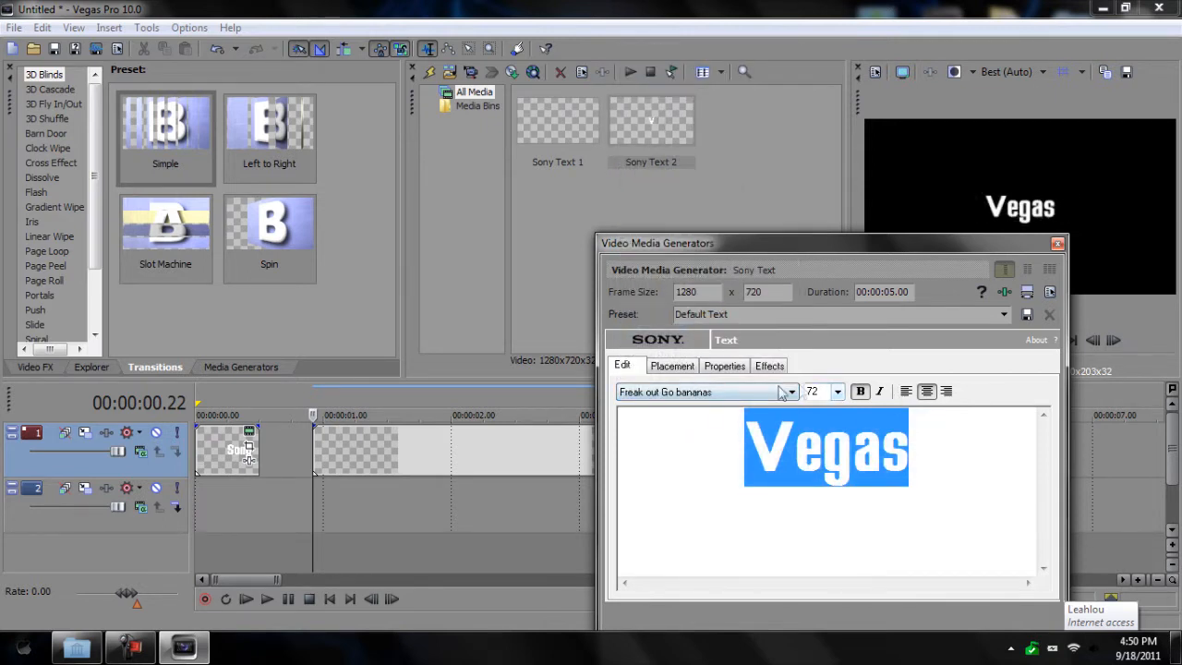
pyautogui.click(838, 392)
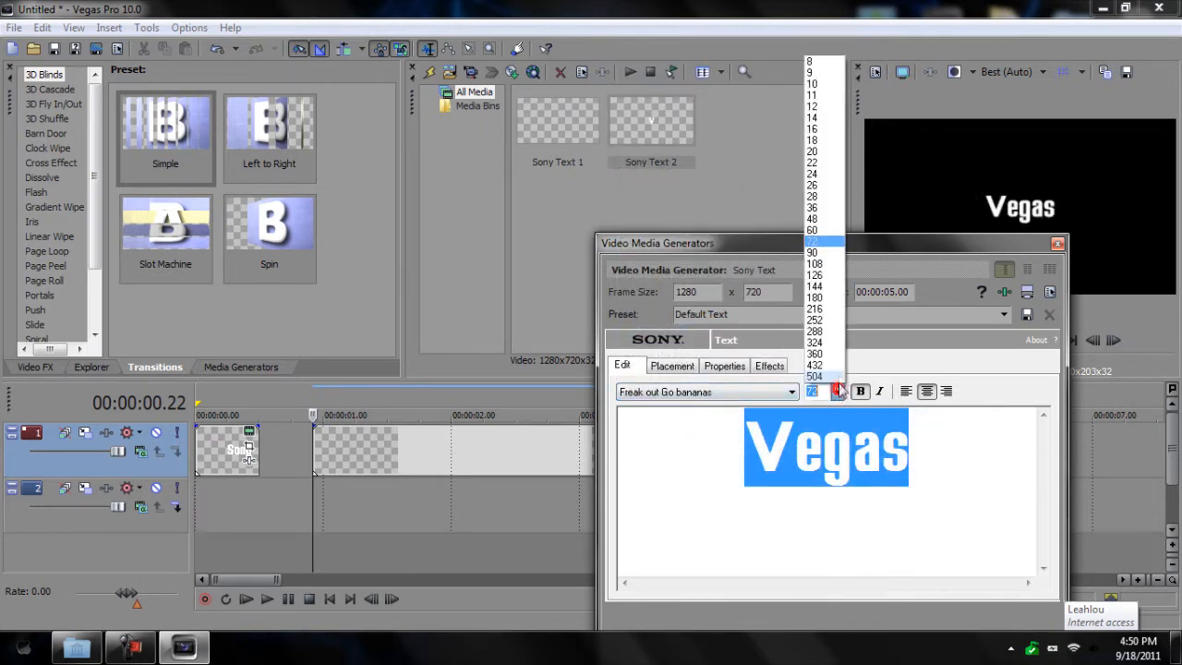
pyautogui.click(838, 275)
pyautogui.click(1058, 244)
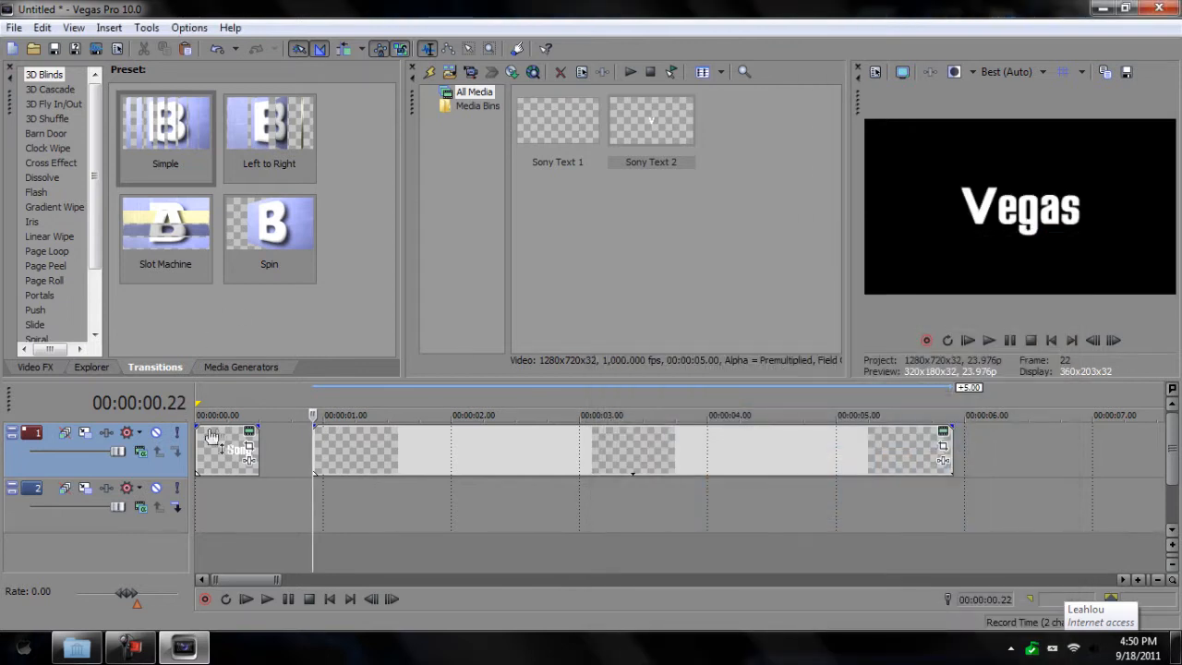
# Step: Butt the Vegas clip against Sony and trim it to about half a second
pyautogui.click(249, 432)
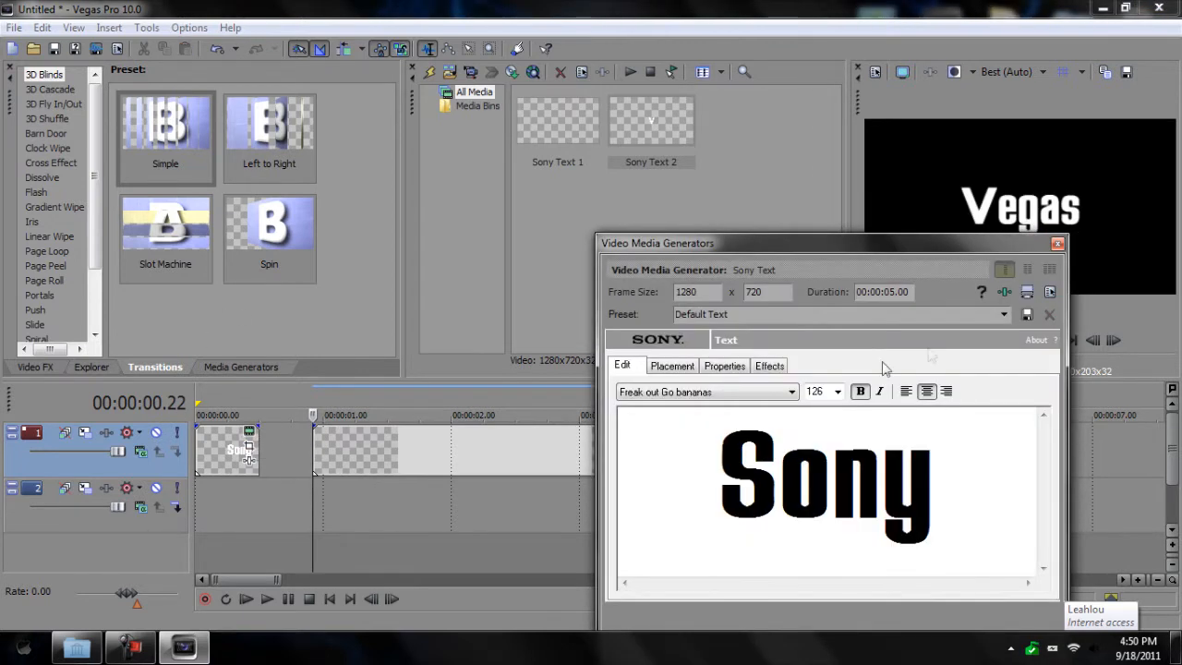
pyautogui.click(1058, 244)
pyautogui.moveTo(461, 449); pyautogui.dragTo(419, 446)
pyautogui.moveTo(896, 439); pyautogui.dragTo(323, 471)
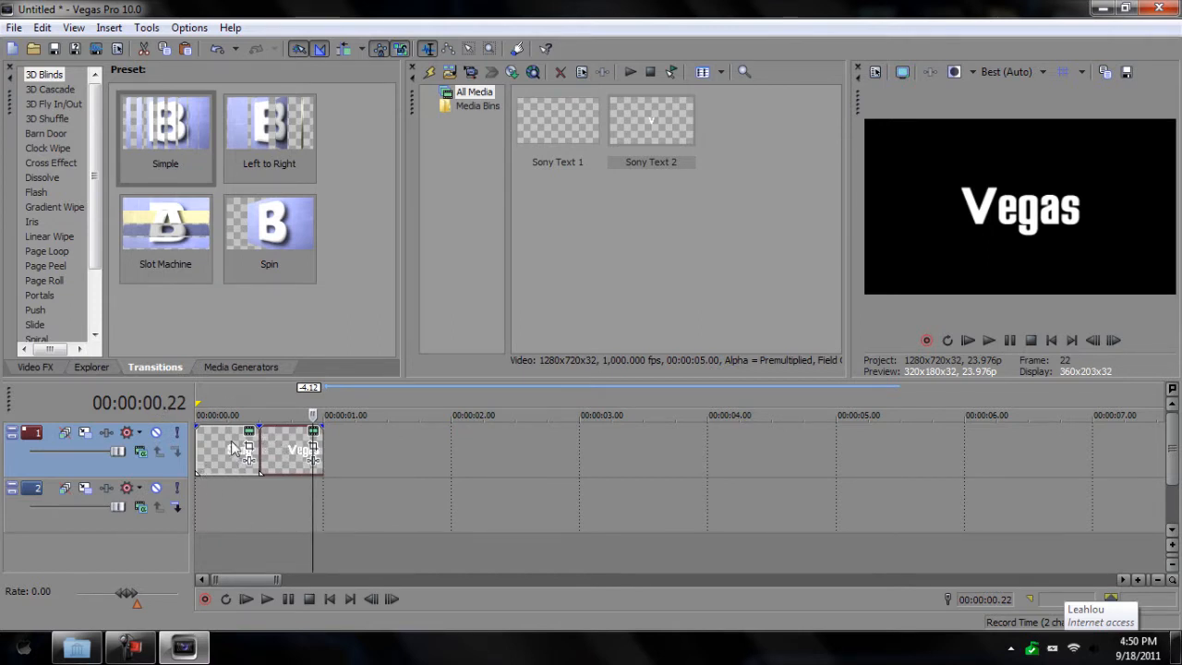
# Step: Insert a text clip at the 1-second mark reading 'Tutorials'
pyautogui.click(321, 411)
pyautogui.rightClick(335, 445)
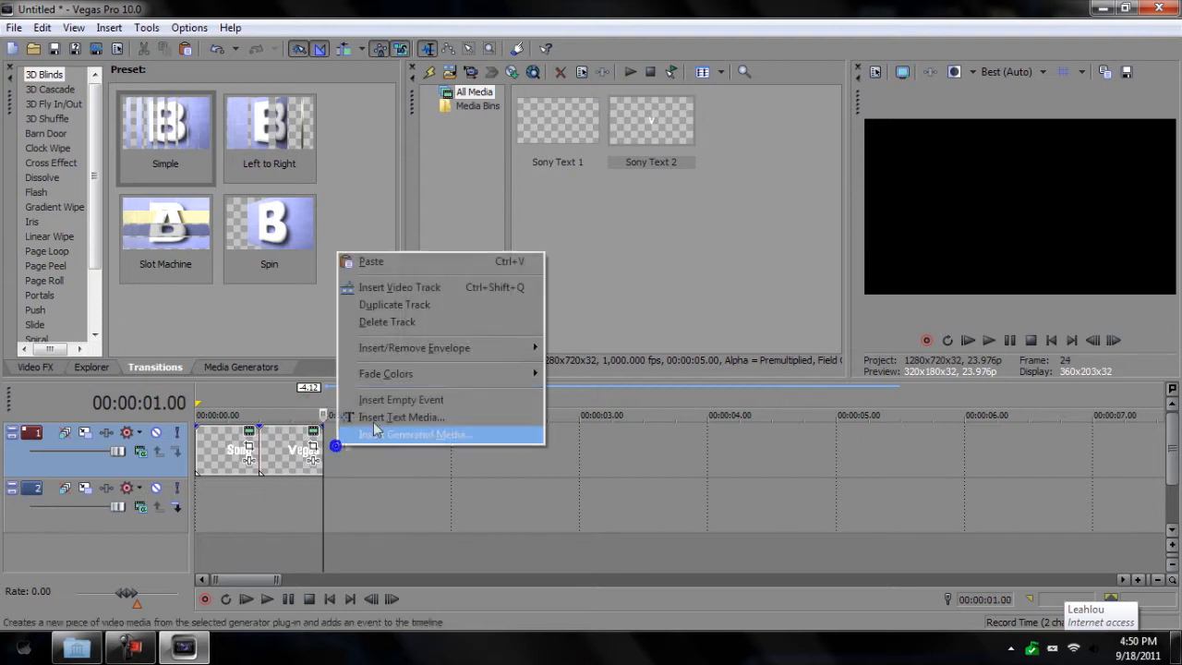
pyautogui.click(443, 418)
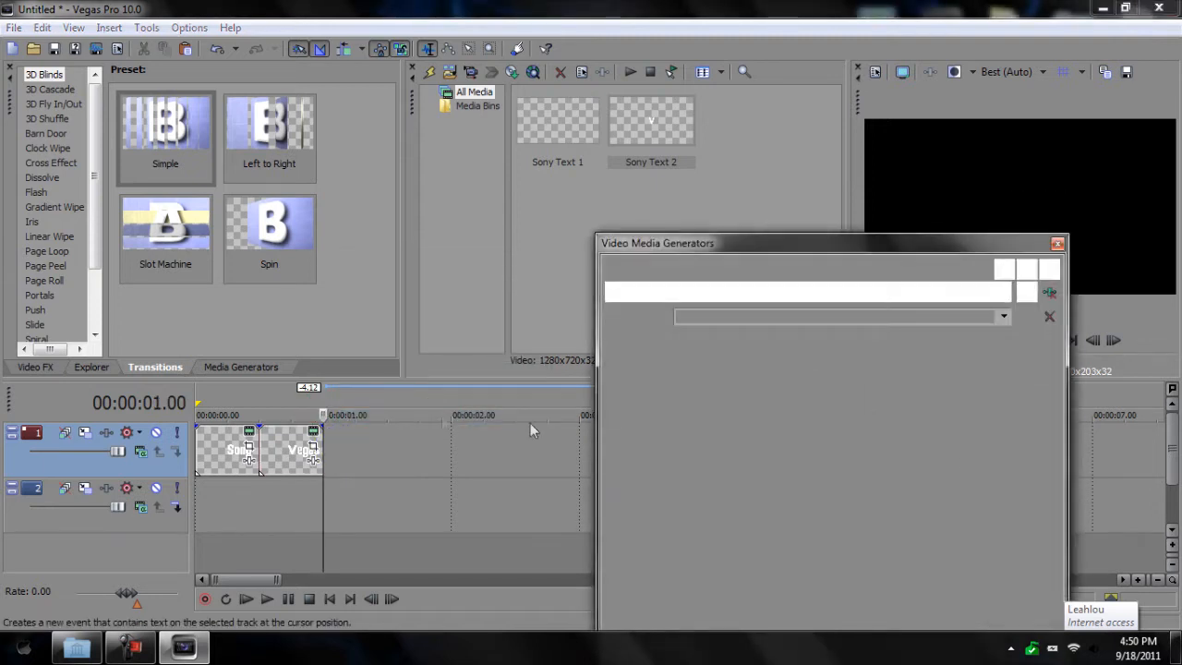
pyautogui.moveTo(938, 531); pyautogui.dragTo(654, 368)
pyautogui.press('Delete')
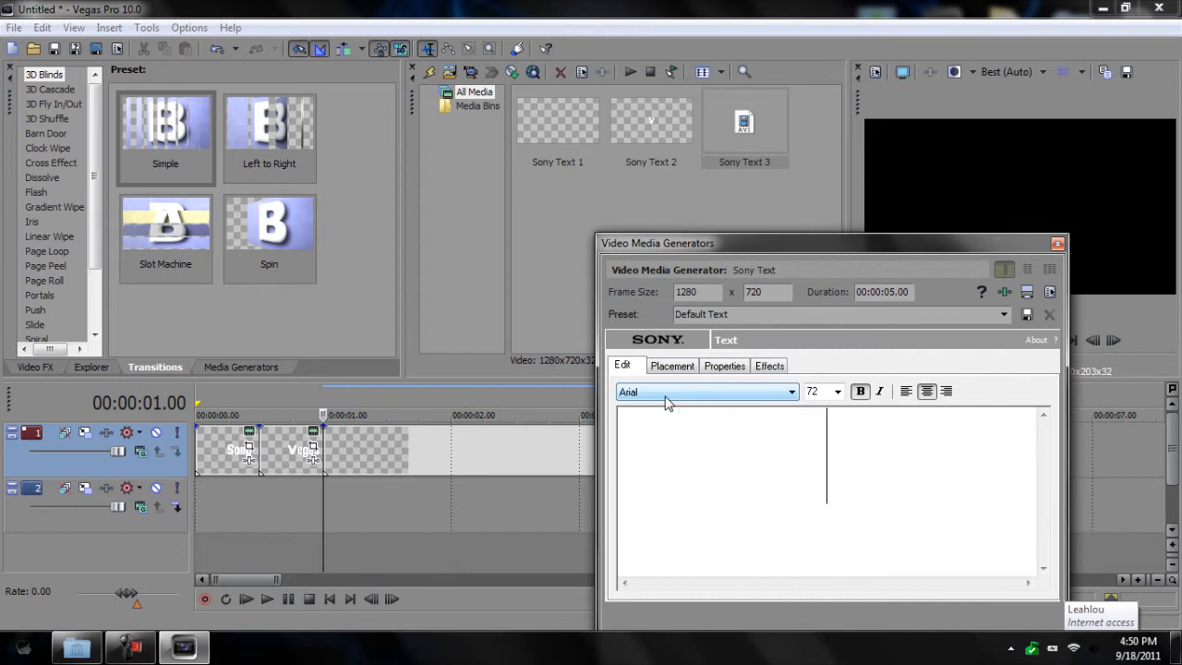
pyautogui.write('Tu')
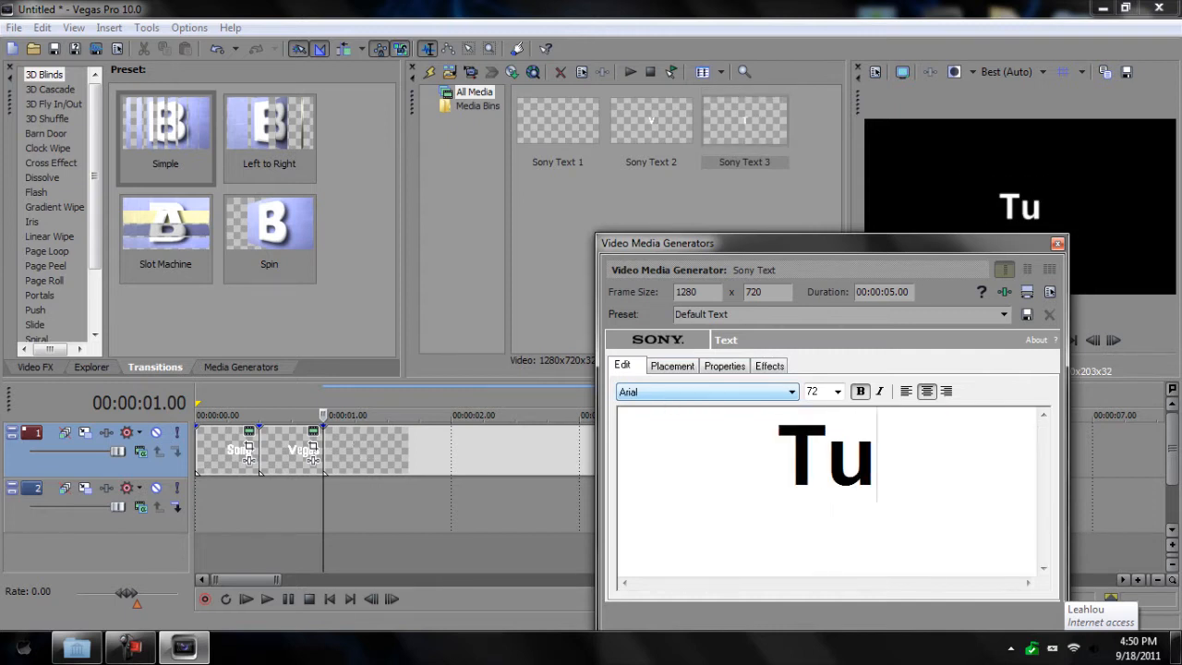
pyautogui.write('torials')
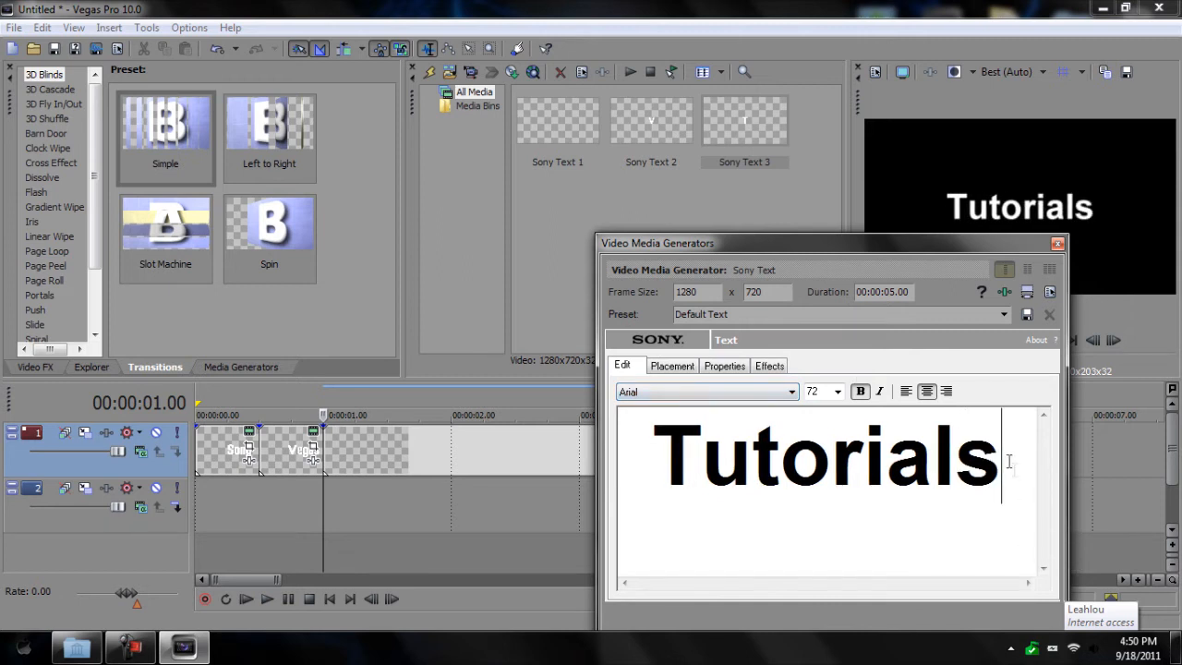
# Step: Set 'Tutorials' to Freak out Go bananas at 126 and trim it to end near 1.5 s
pyautogui.moveTo(1007, 459); pyautogui.dragTo(674, 396)
pyautogui.click(675, 396)
pyautogui.scroll(-8, 707, 323)
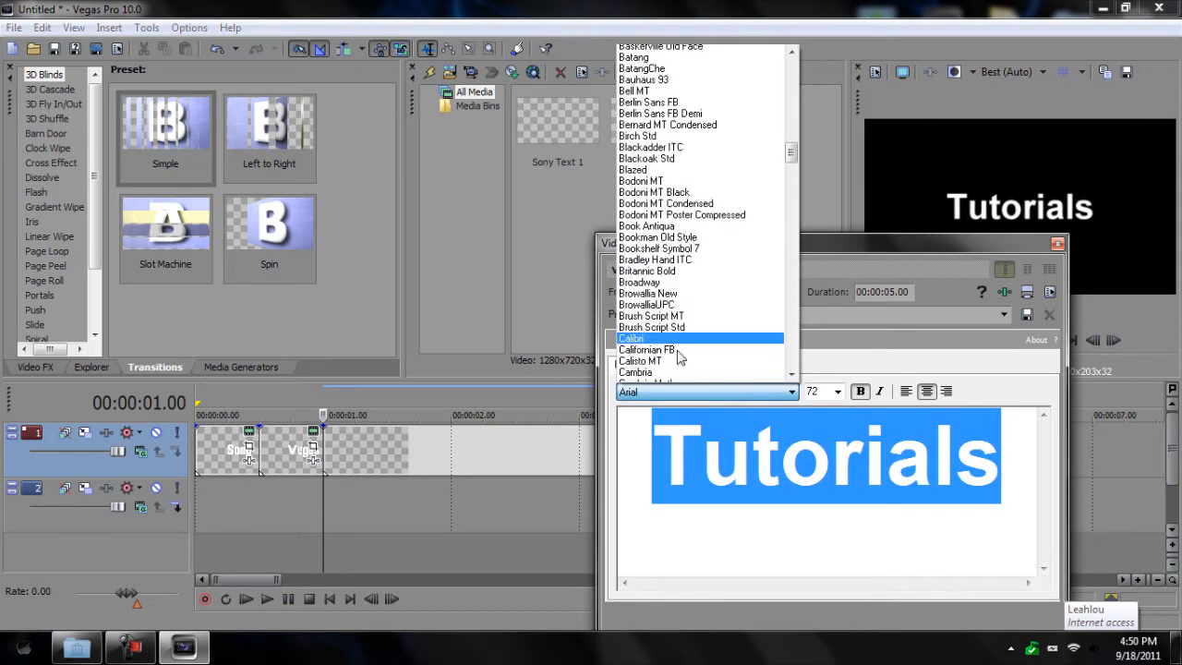
pyautogui.scroll(-10, 708, 314)
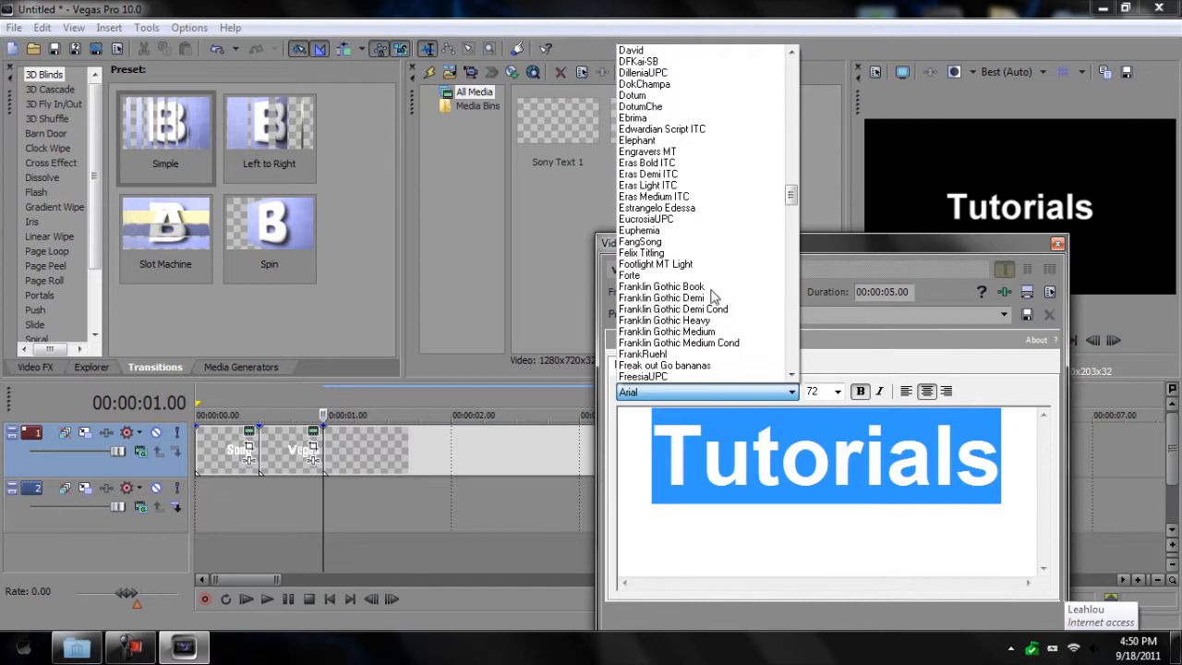
pyautogui.click(709, 371)
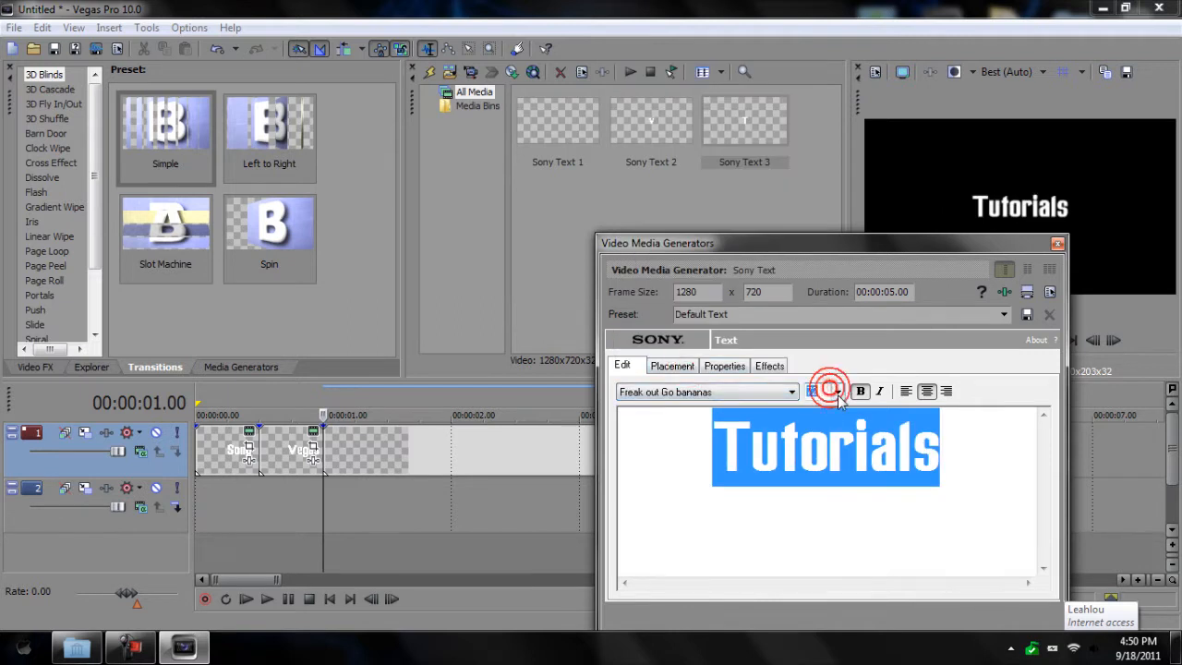
pyautogui.click(837, 391)
pyautogui.click(825, 273)
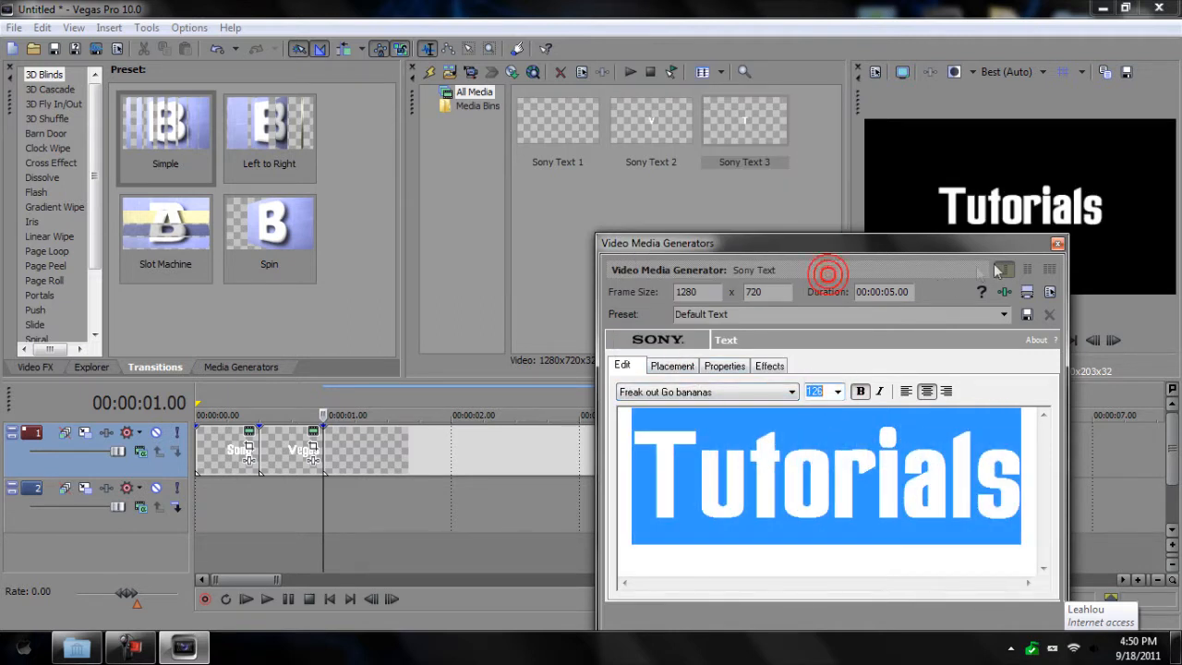
pyautogui.click(1057, 243)
pyautogui.moveTo(960, 440); pyautogui.dragTo(388, 439)
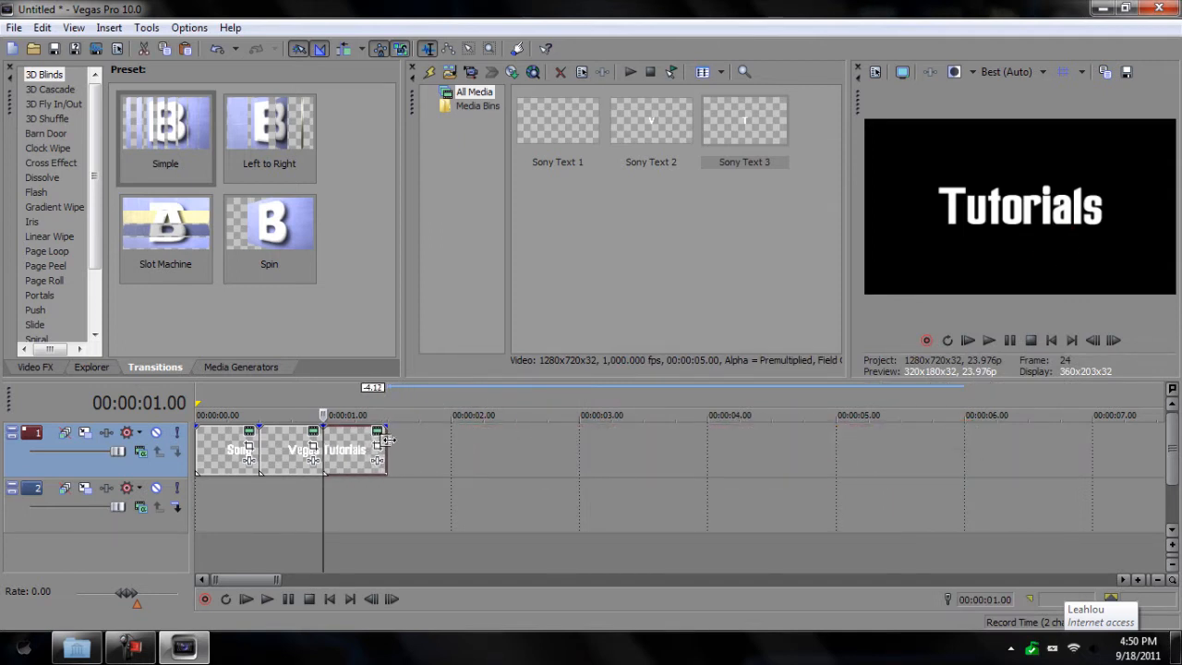
# Step: Widen the video preview and play the Sony, Vegas, Tutorials sequence from the start
pyautogui.moveTo(211, 399); pyautogui.dragTo(195, 399)
pyautogui.click(267, 598)
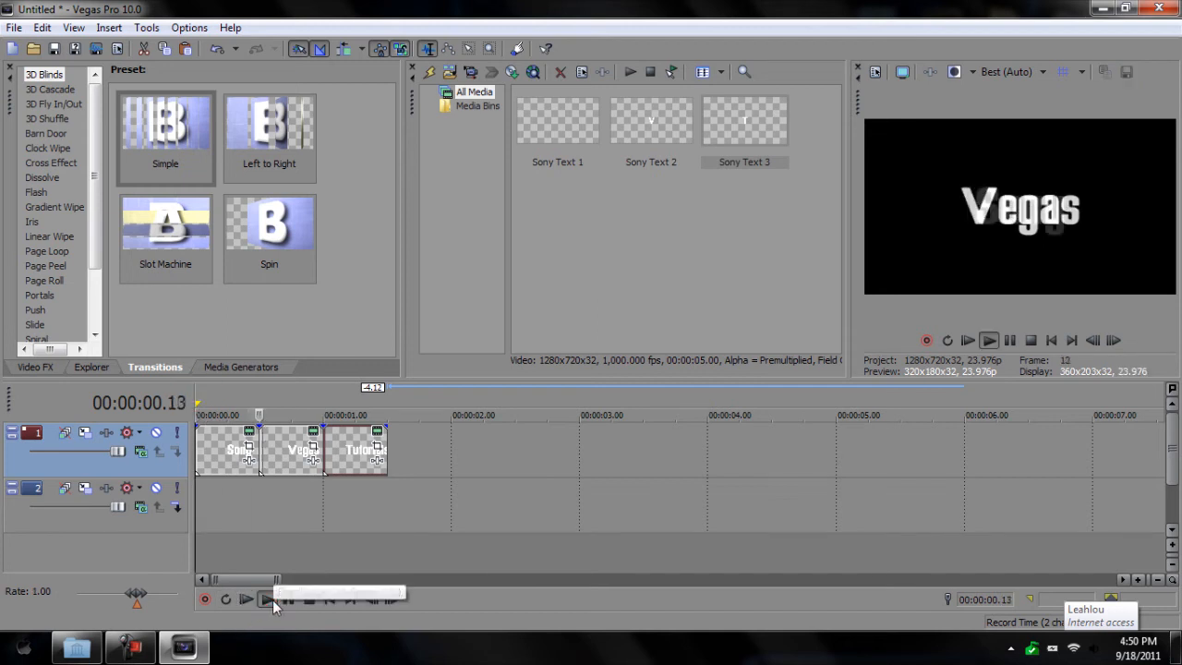
pyautogui.click(290, 600)
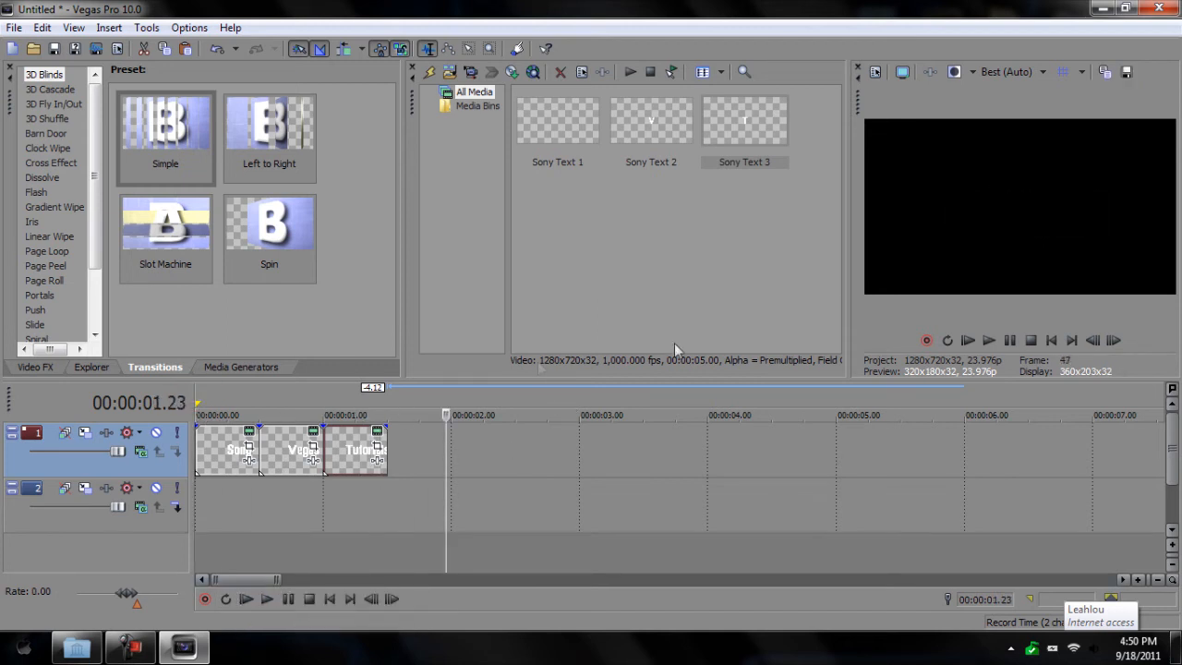
pyautogui.moveTo(849, 152); pyautogui.dragTo(727, 161)
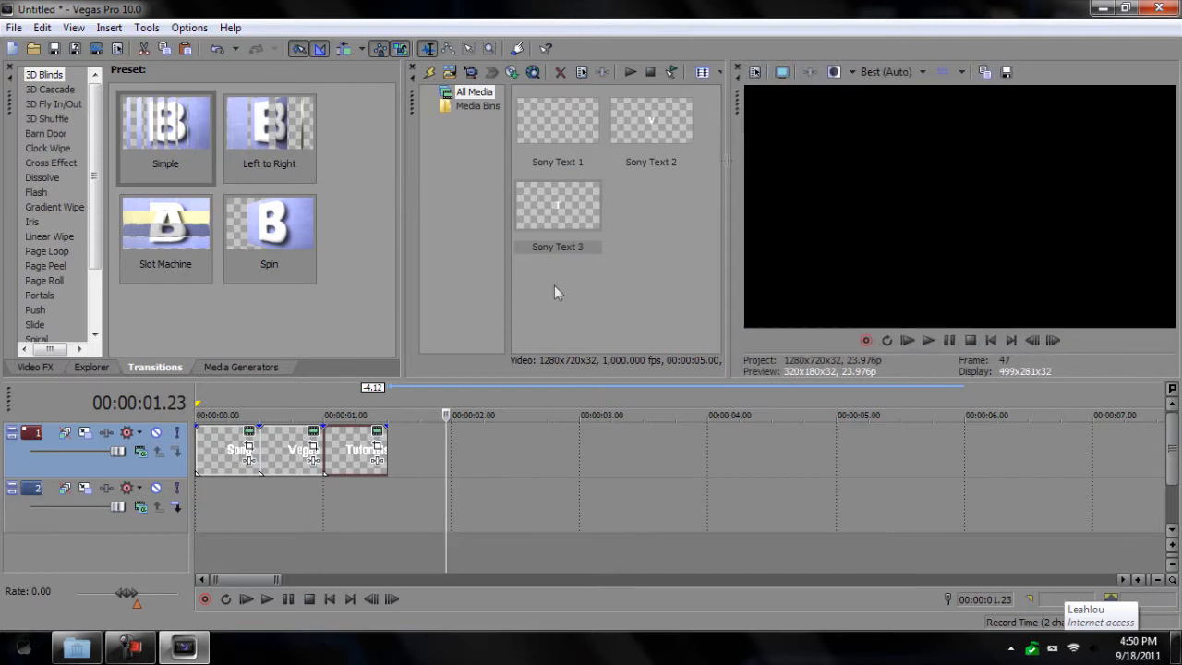
pyautogui.hotkey('ctrl', 'Home')
pyautogui.click(270, 600)
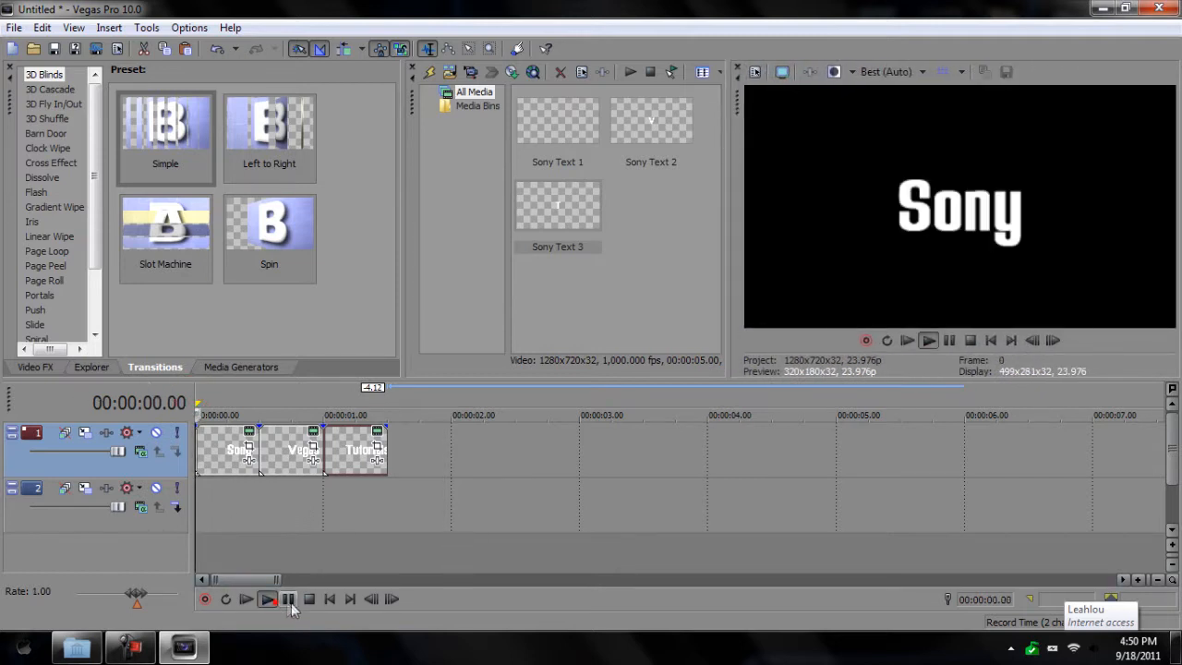
pyautogui.click(291, 602)
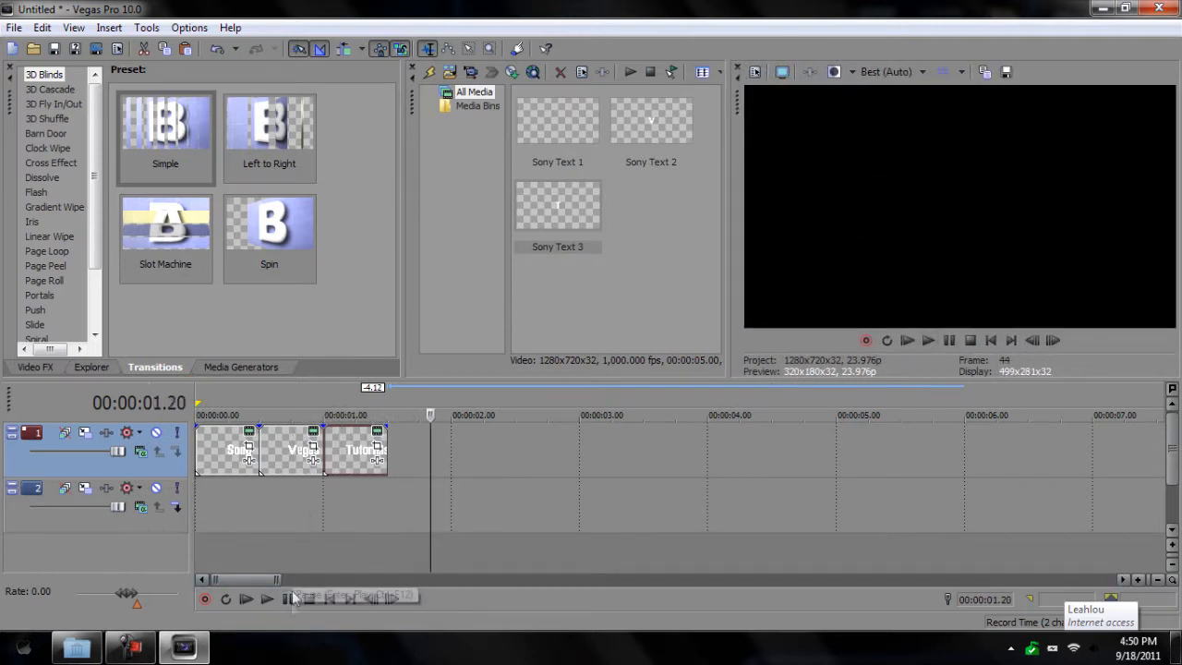
# Step: Insert a text clip after Tutorials reading 'Sony Vegas Tutorials'
pyautogui.click(392, 397)
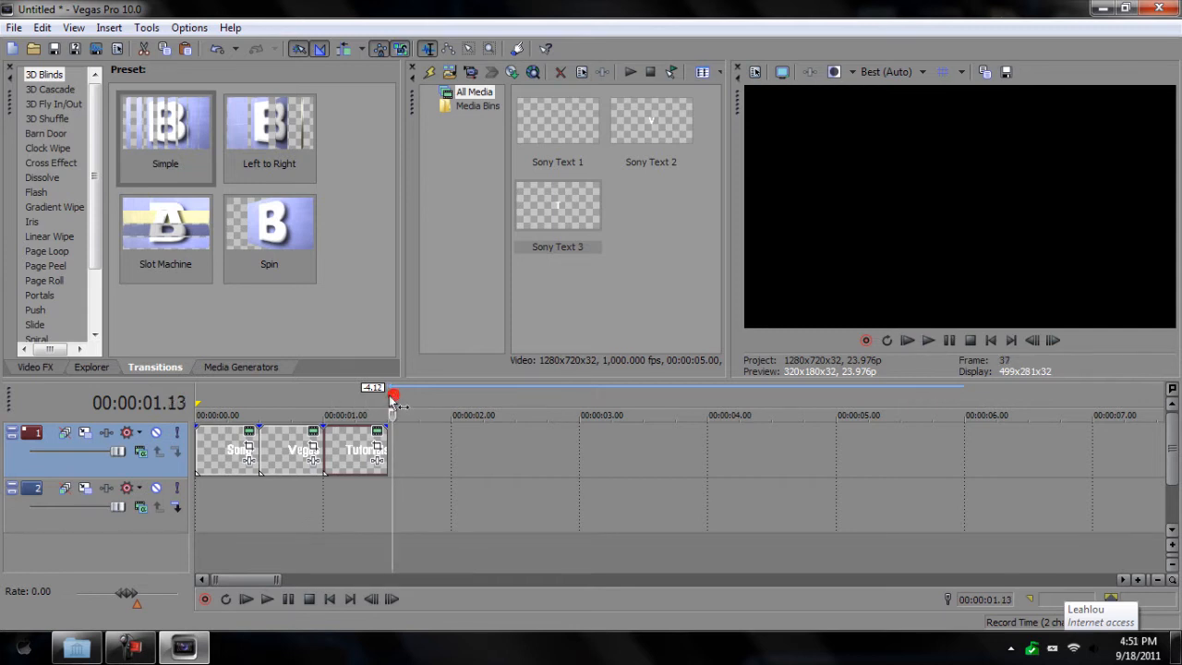
pyautogui.rightClick(410, 440)
pyautogui.click(445, 412)
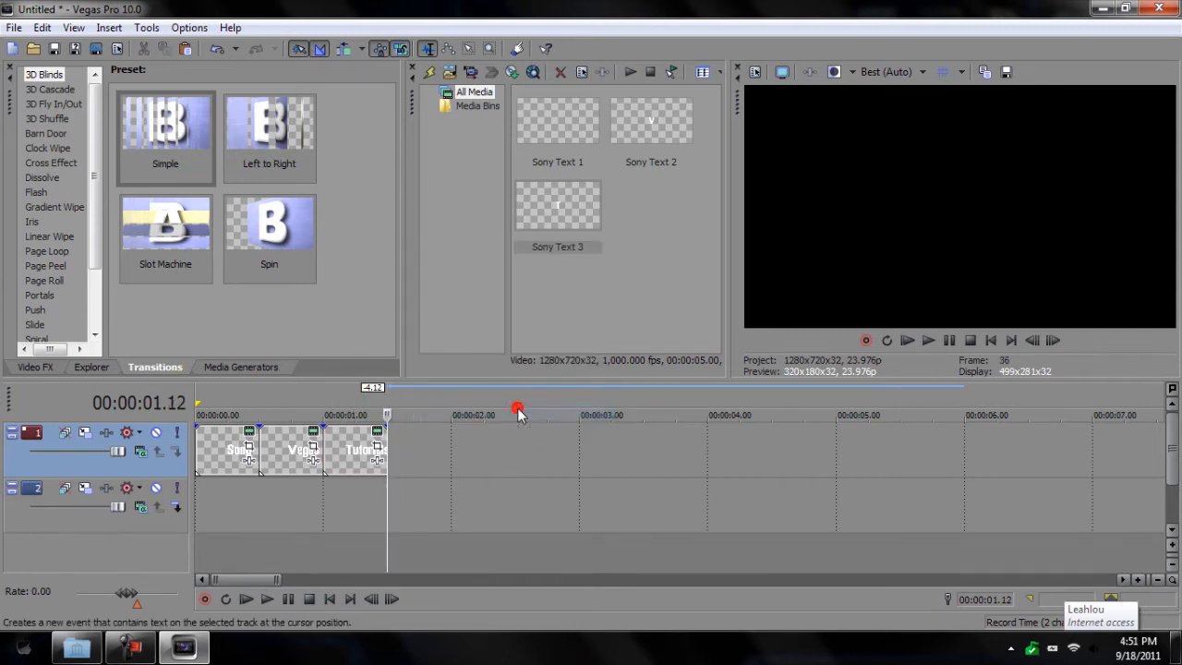
pyautogui.moveTo(914, 552); pyautogui.dragTo(819, 390)
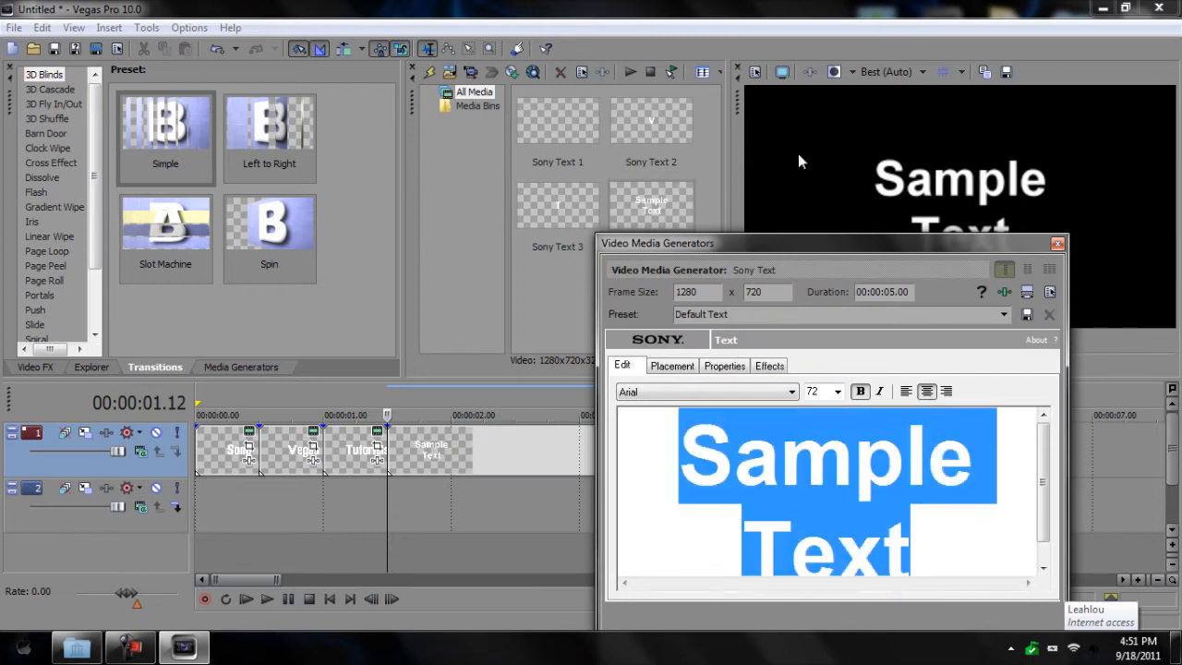
pyautogui.press('Delete')
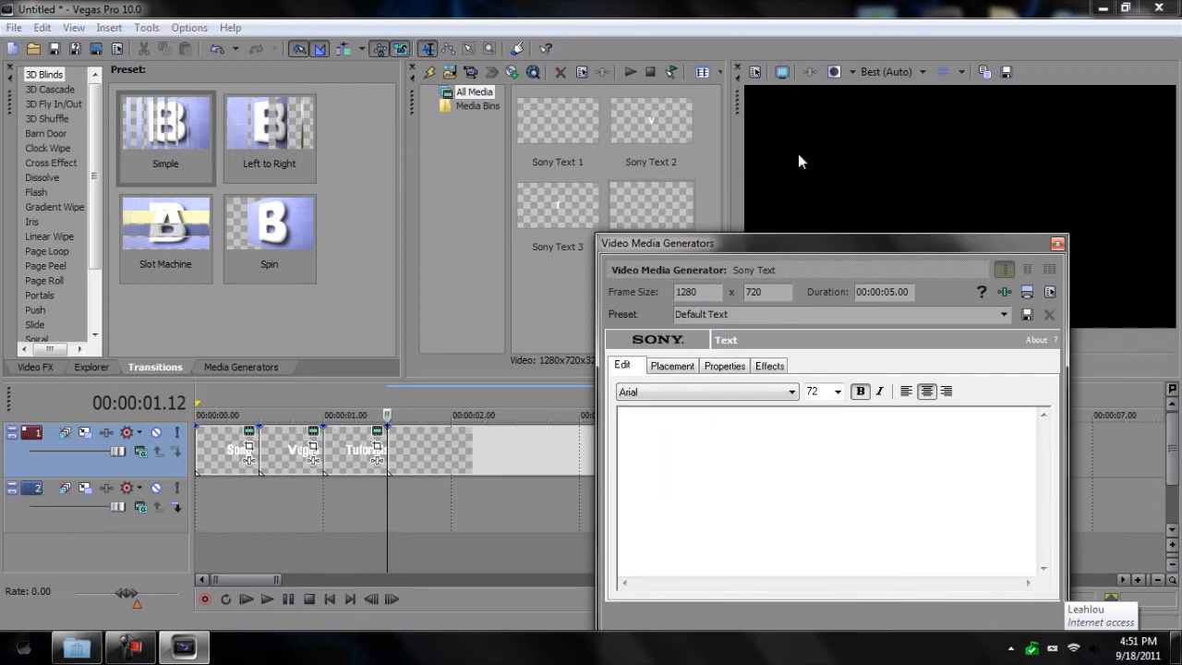
pyautogui.write('S')
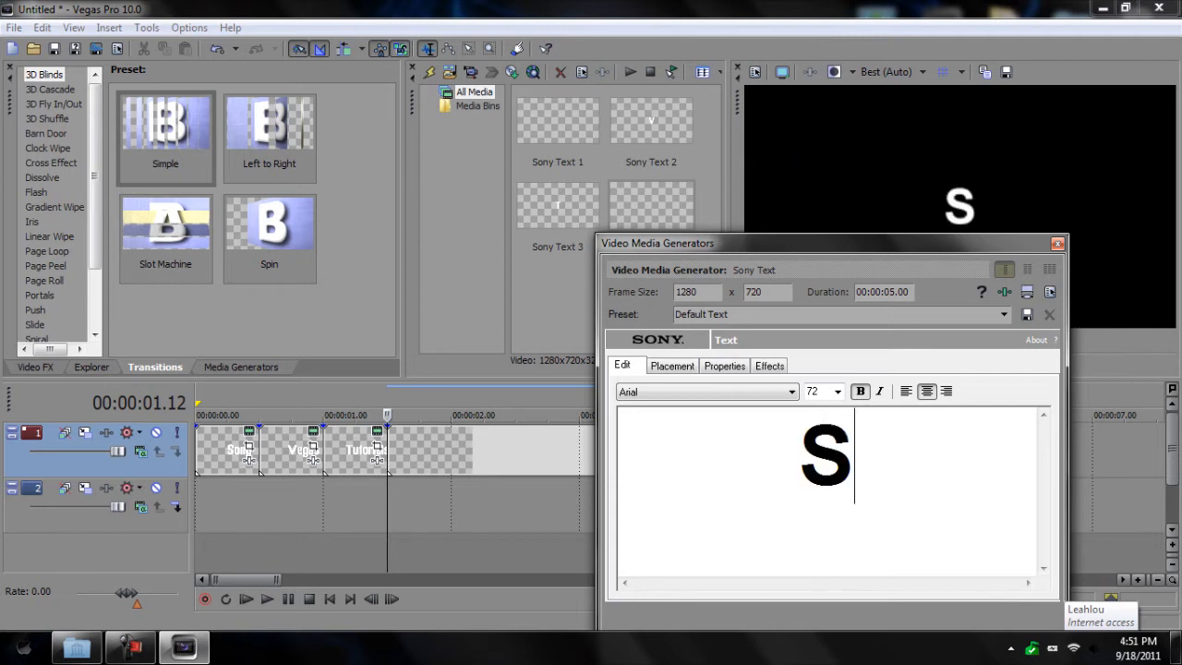
pyautogui.write('ony ')
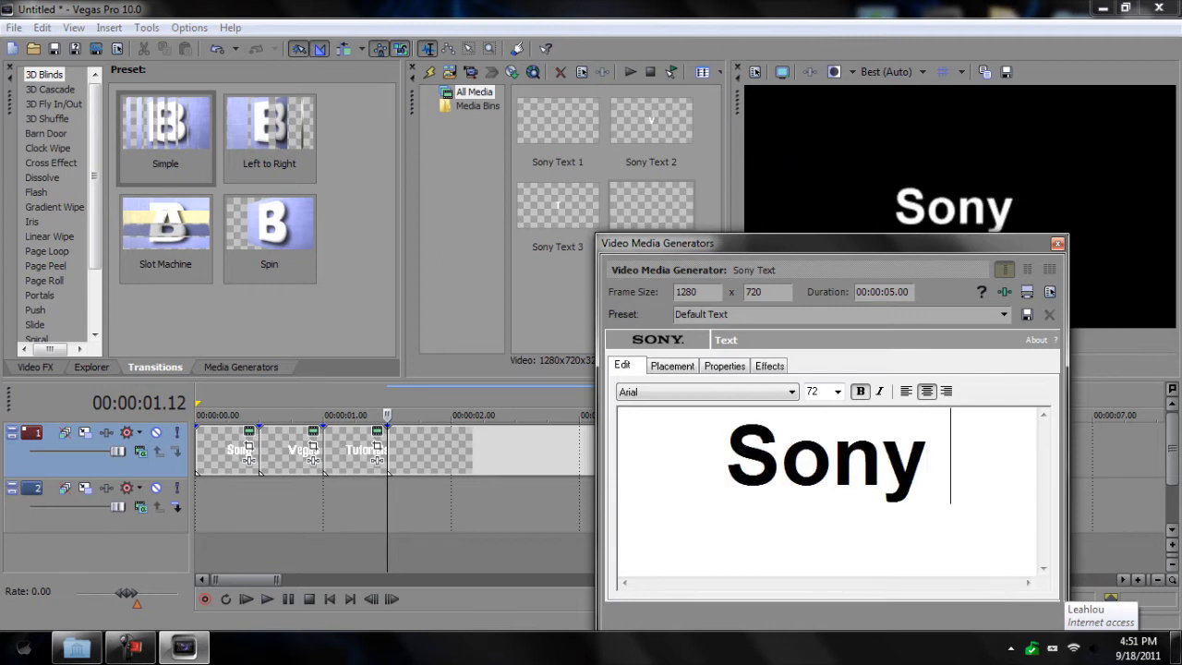
pyautogui.write('Vegas ')
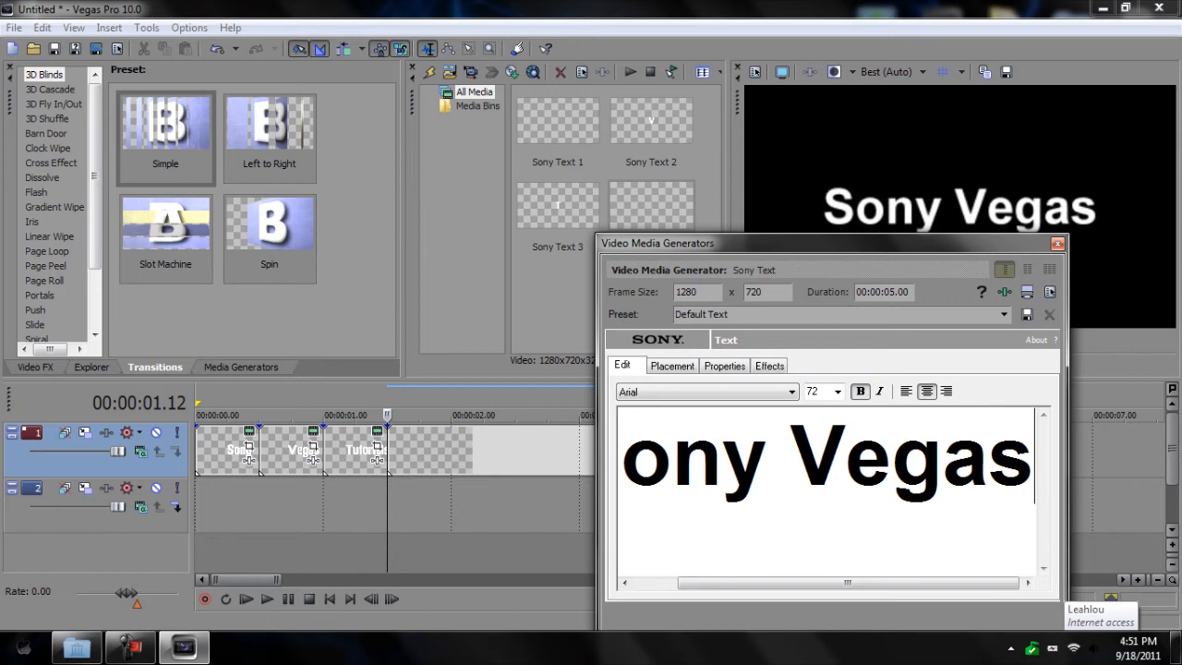
pyautogui.write('Tu')
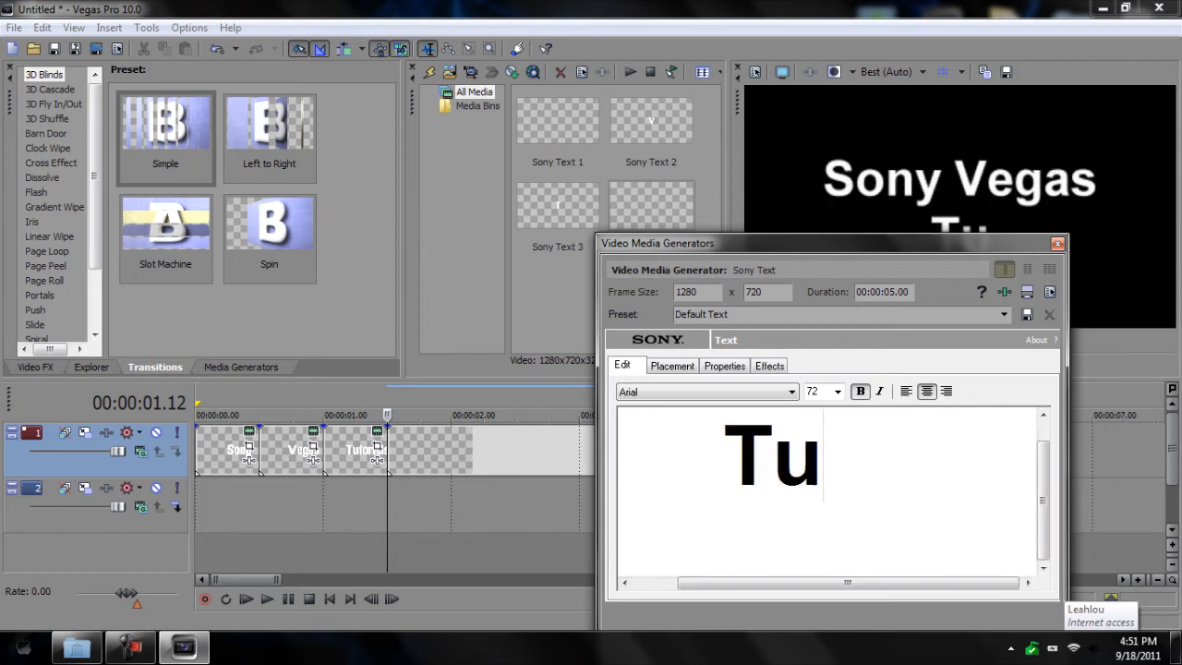
pyautogui.write('torials')
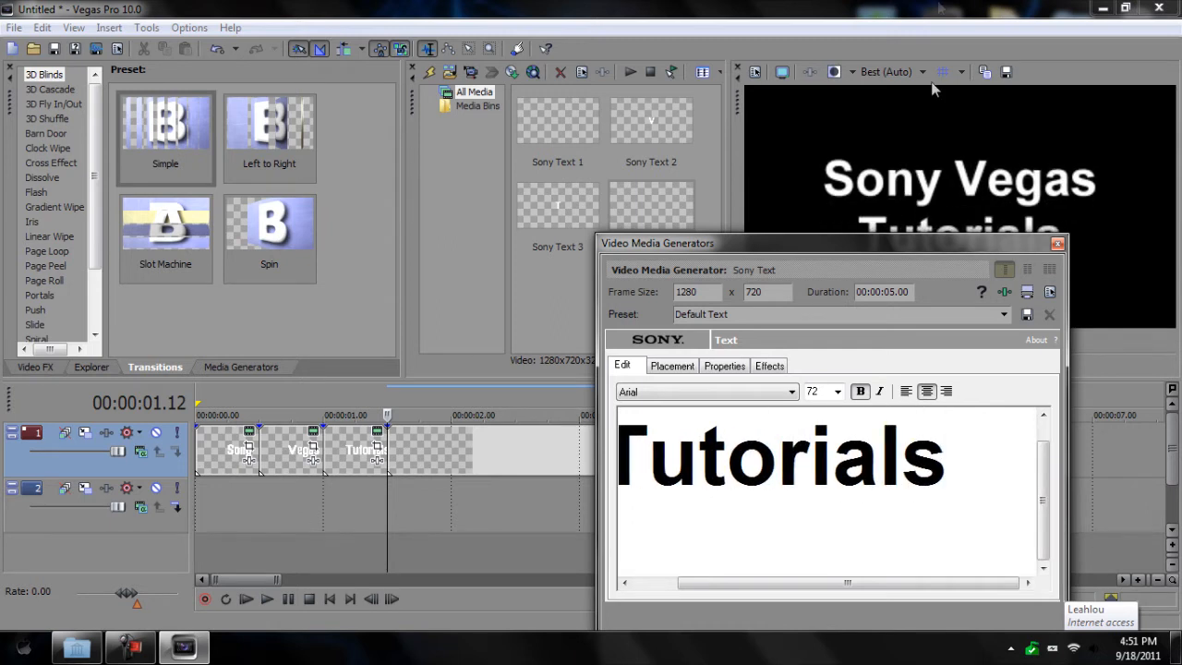
# Step: Set the whole title to Freak out Go bananas at size 128
pyautogui.hotkey('ctrl', 'a')
pyautogui.click(663, 393)
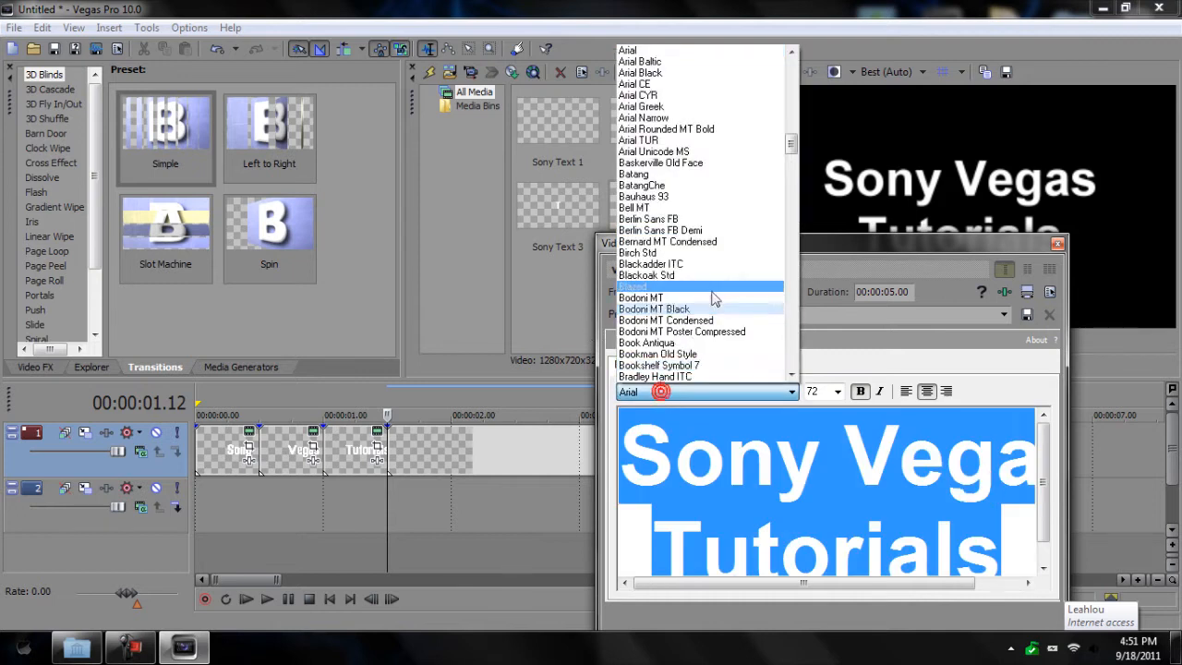
pyautogui.scroll(-14, 713, 265)
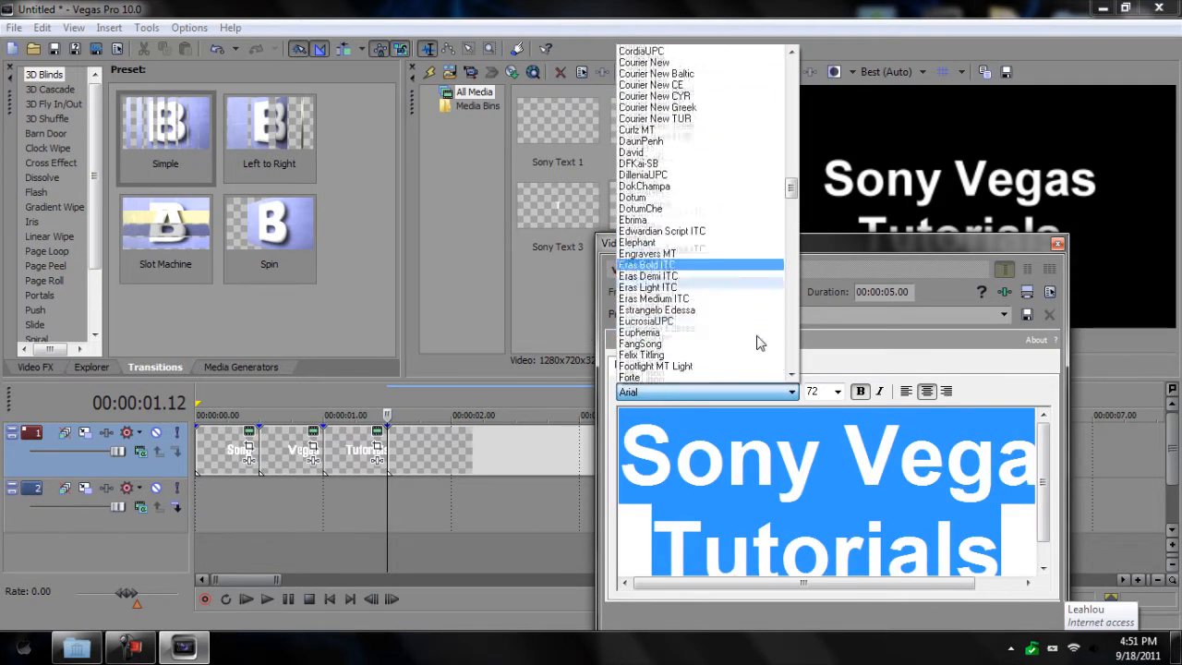
pyautogui.scroll(-3, 732, 323)
pyautogui.click(713, 369)
pyautogui.click(837, 392)
pyautogui.click(837, 276)
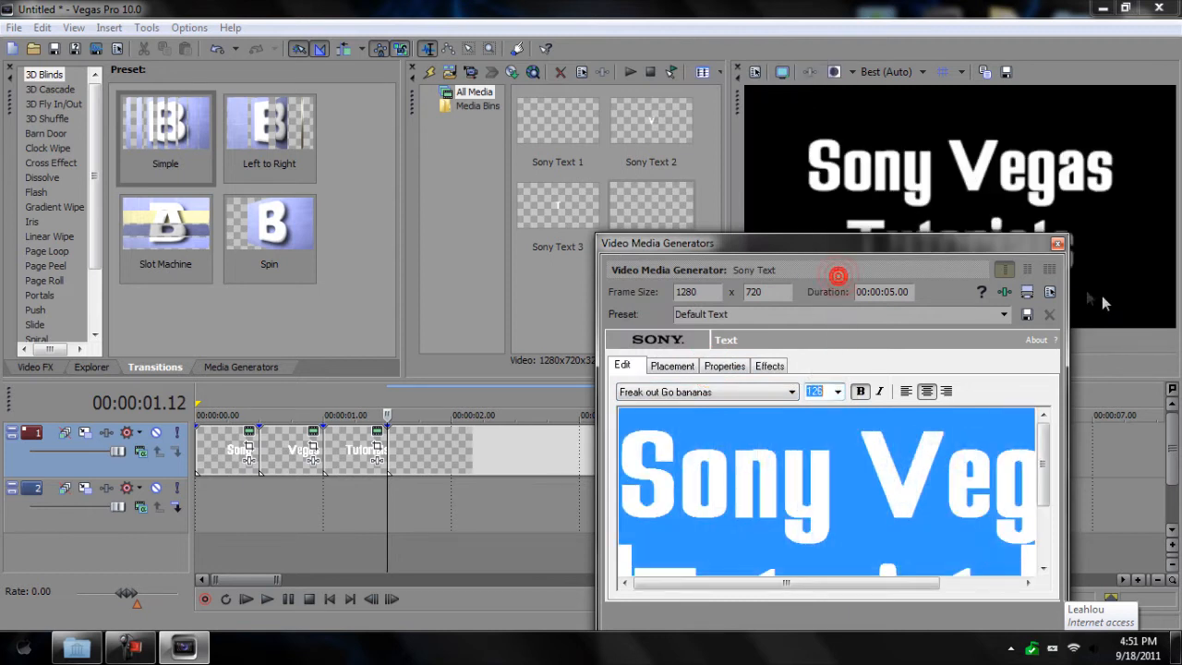
pyautogui.click(1057, 243)
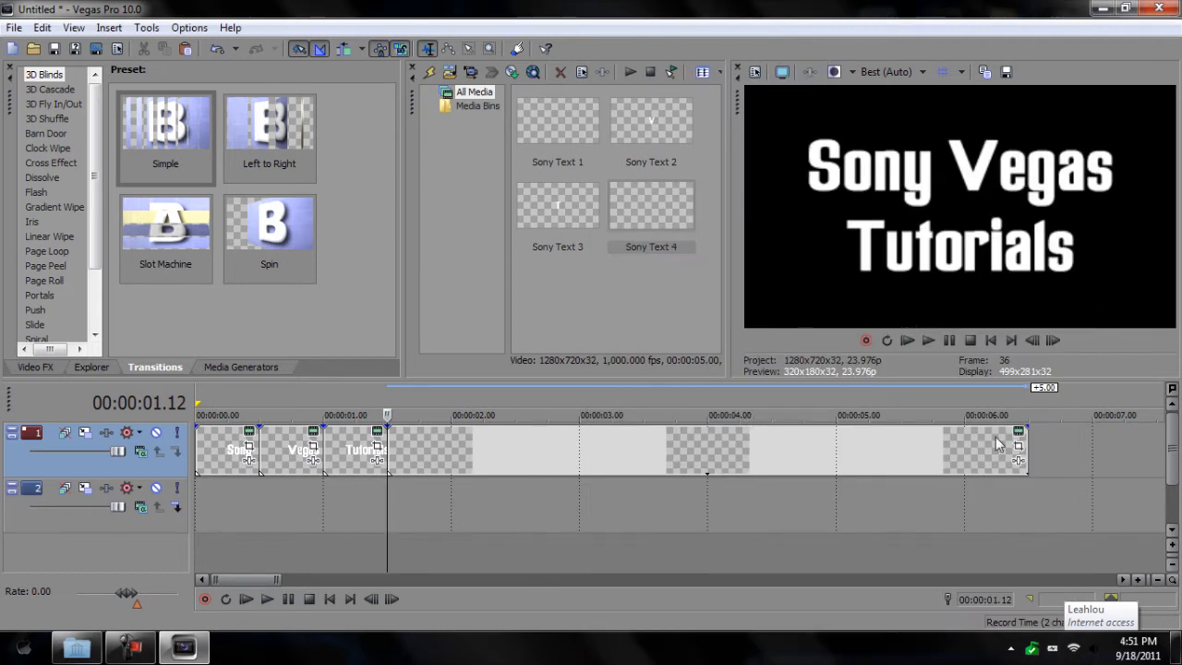
# Step: Trim the title clip to end at 4 seconds and apply the Simple 3D Blinds transition
pyautogui.moveTo(1028, 446); pyautogui.dragTo(707, 451)
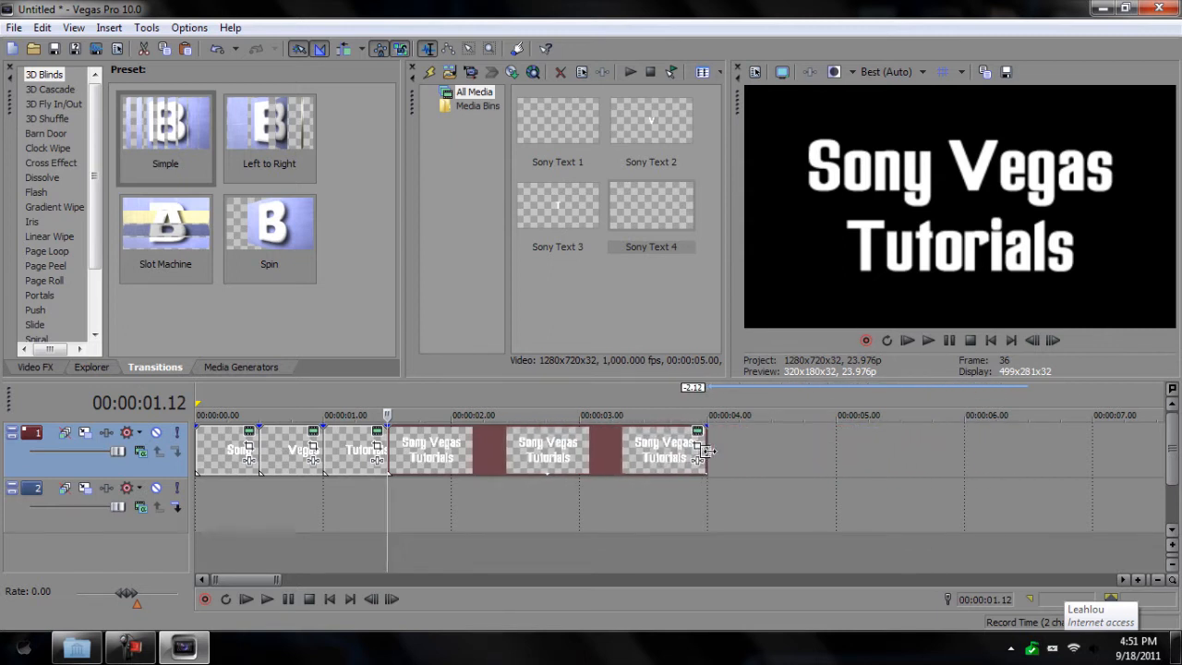
pyautogui.click(195, 402)
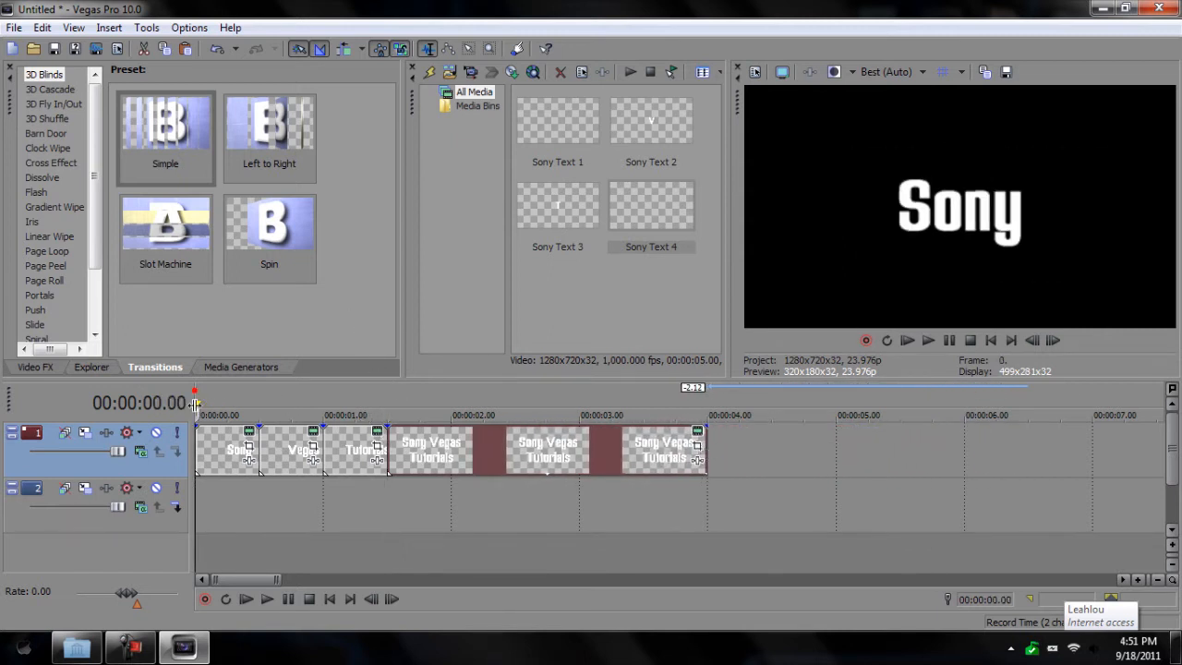
pyautogui.click(269, 600)
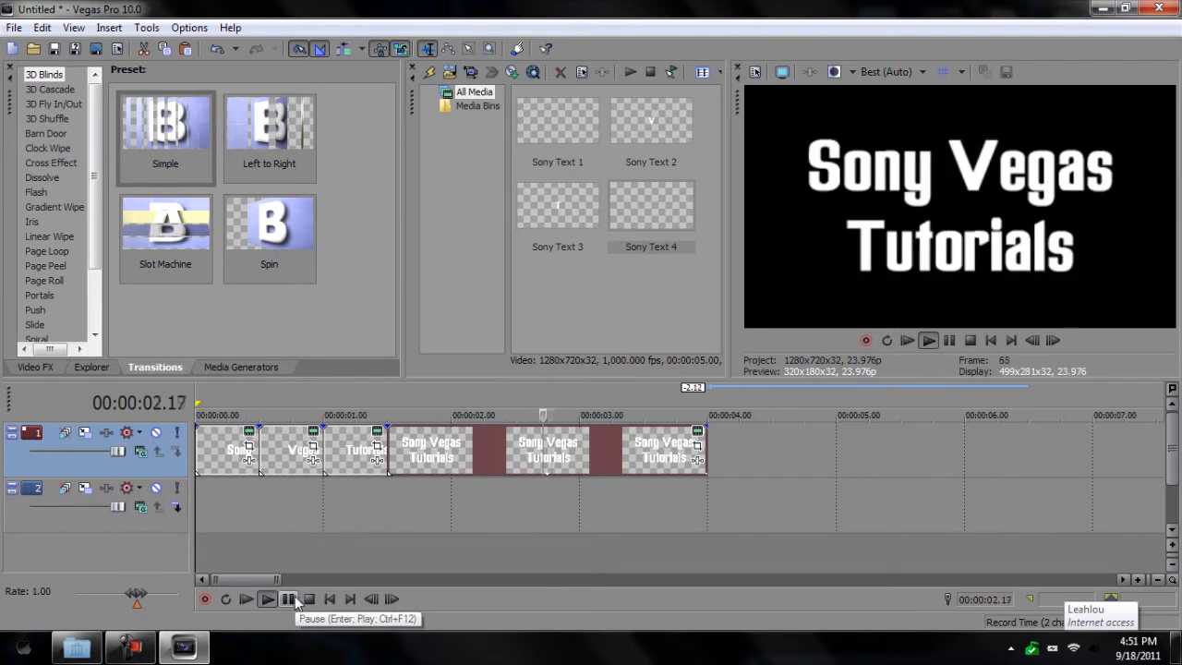
pyautogui.click(294, 599)
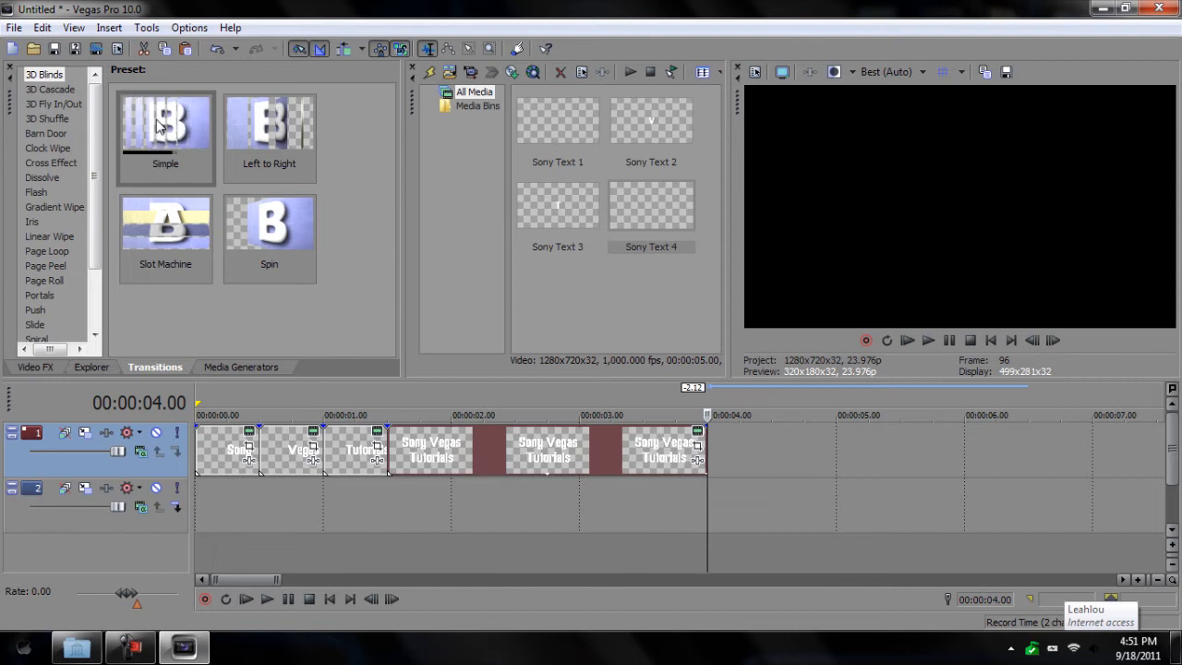
pyautogui.moveTo(159, 125); pyautogui.dragTo(706, 444)
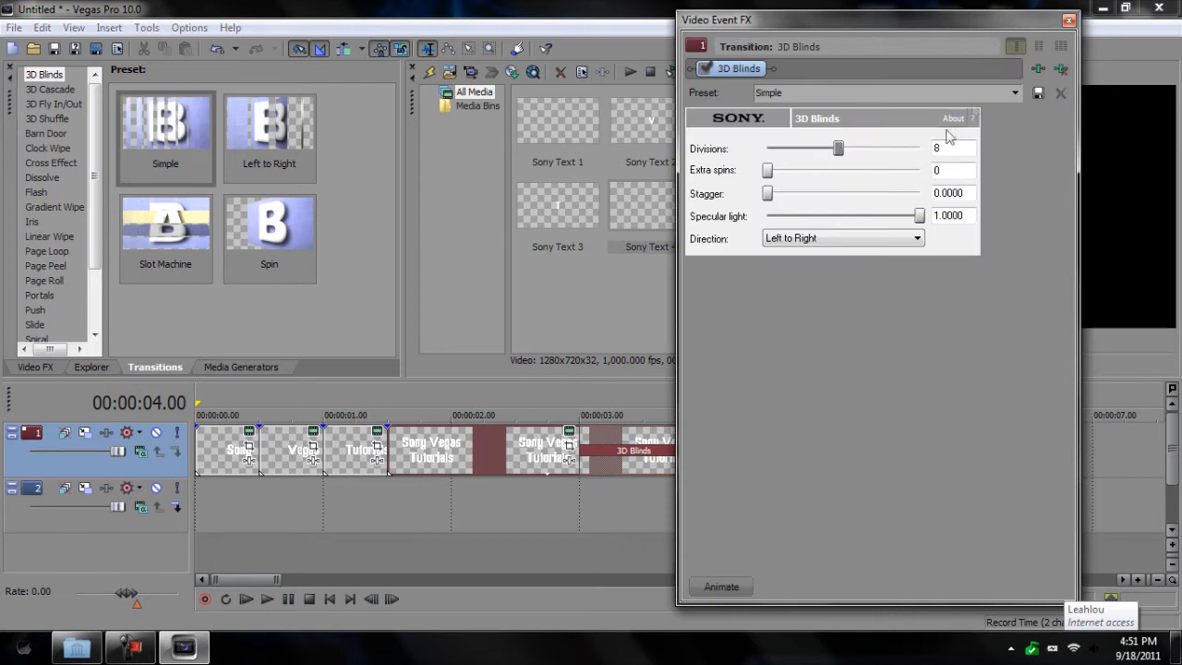
# Step: Lengthen the last title clip and overlap it onto the previous one
pyautogui.click(1068, 19)
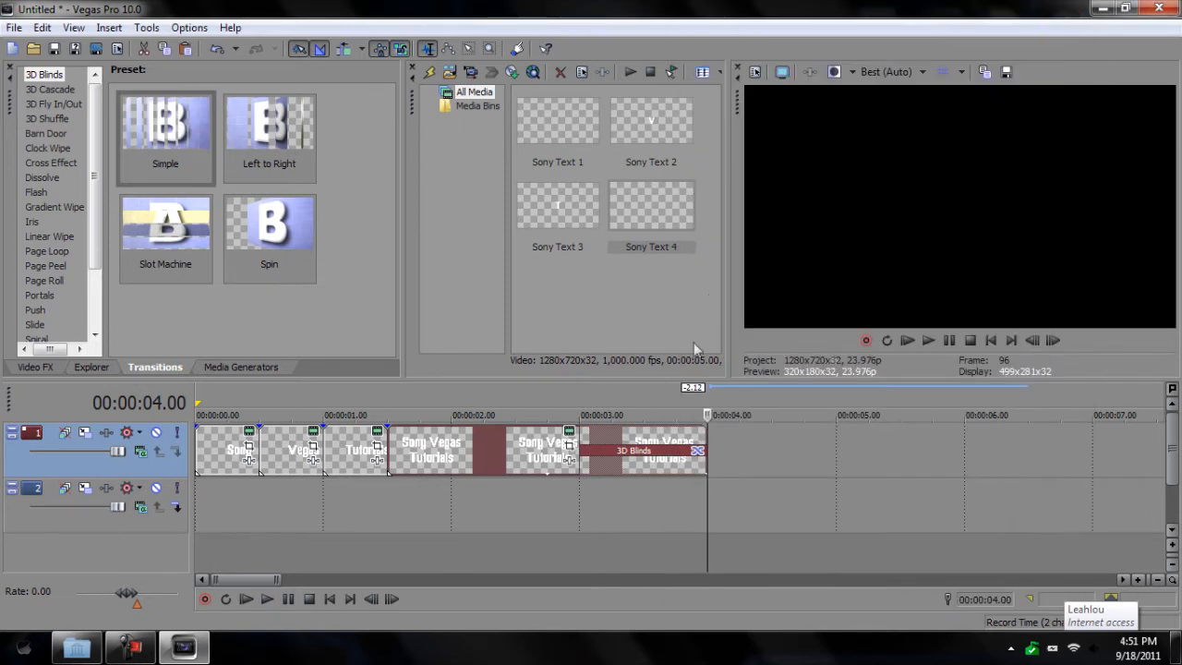
pyautogui.click(581, 431)
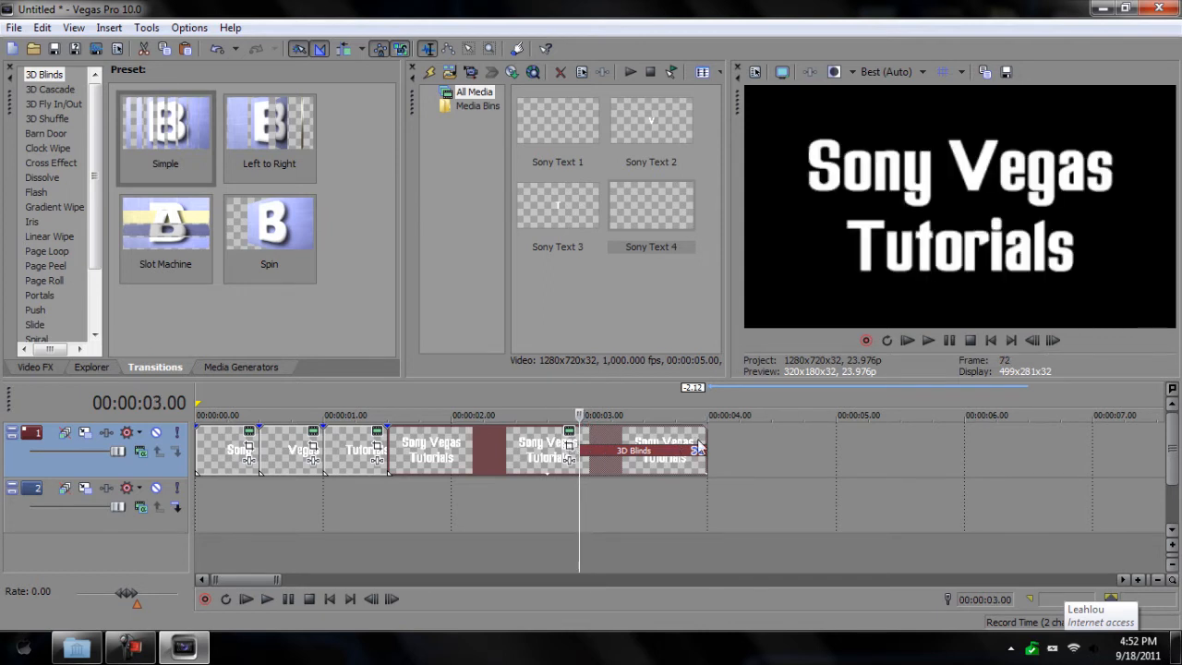
pyautogui.moveTo(714, 440); pyautogui.dragTo(960, 447)
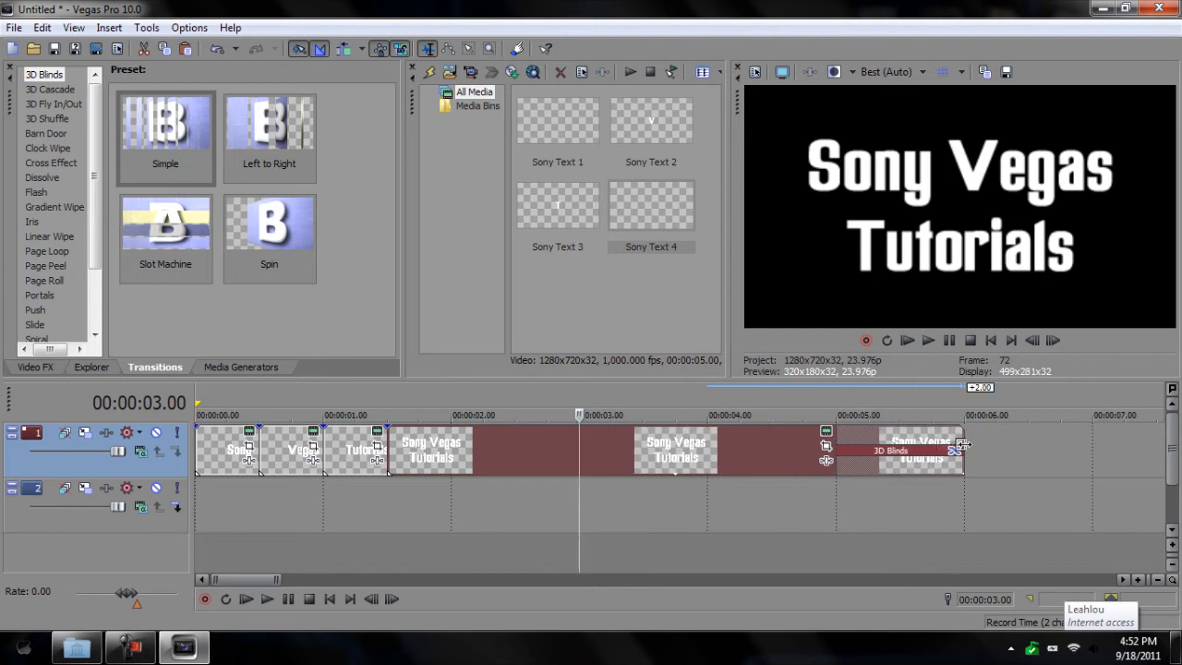
pyautogui.moveTo(841, 430); pyautogui.dragTo(712, 436)
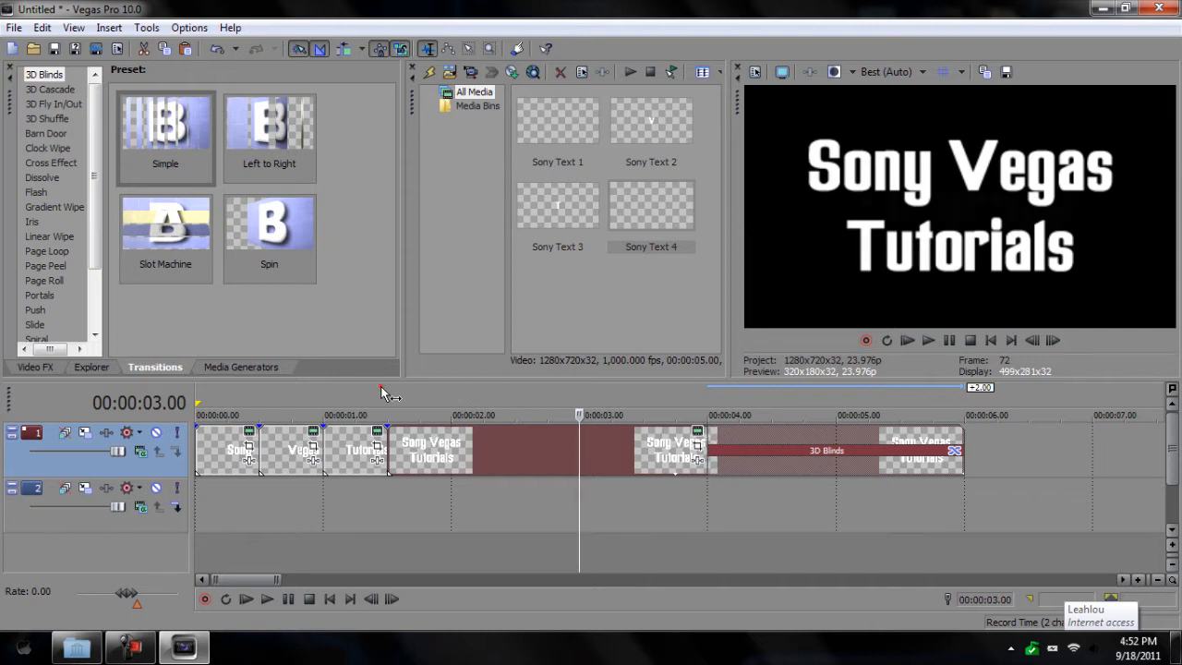
# Step: Preview the 3D Blinds transition, then bring up insert options at the 6-second mark
pyautogui.click(381, 390)
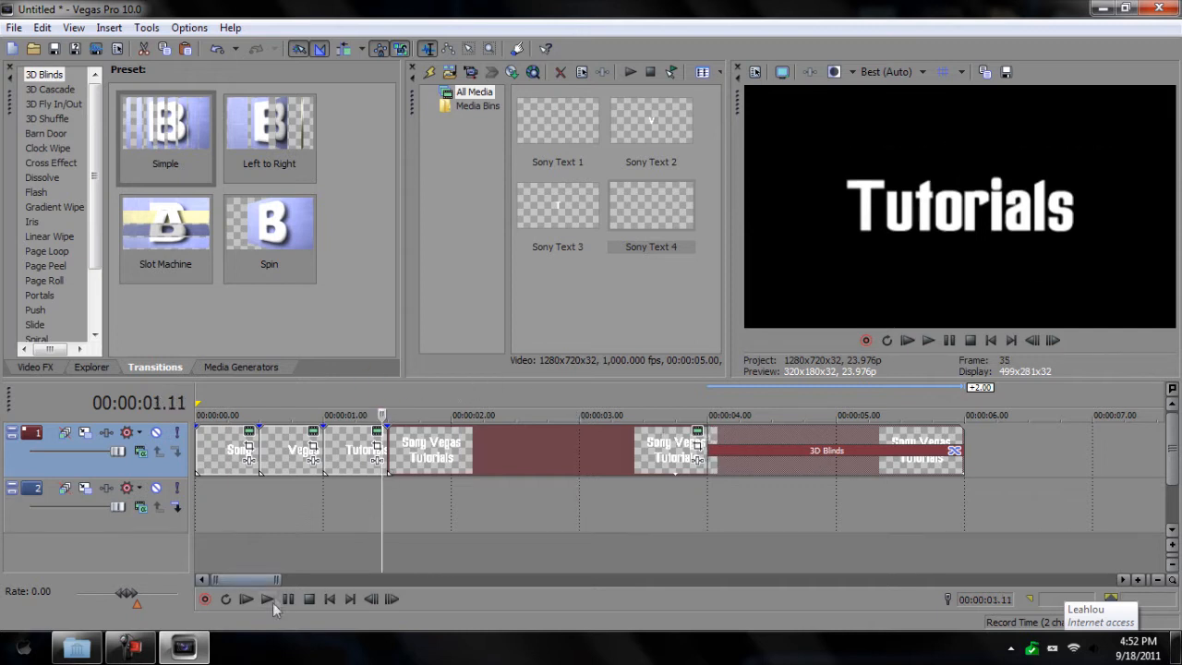
pyautogui.click(267, 598)
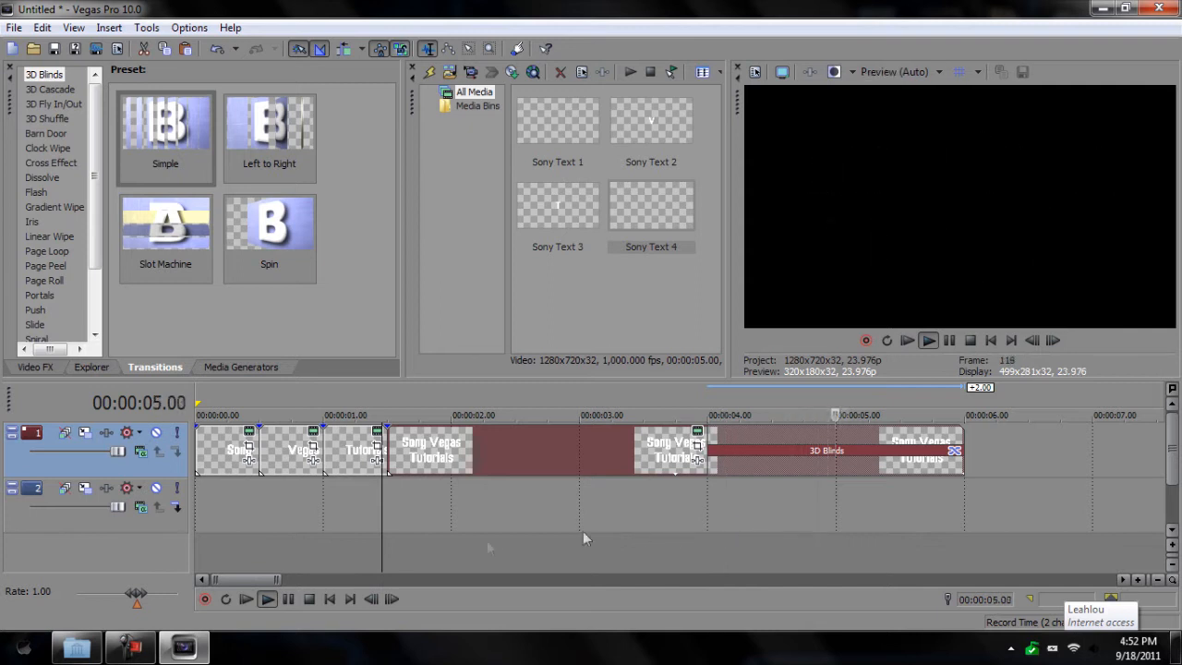
pyautogui.click(288, 600)
pyautogui.click(957, 403)
pyautogui.click(964, 404)
pyautogui.rightClick(974, 443)
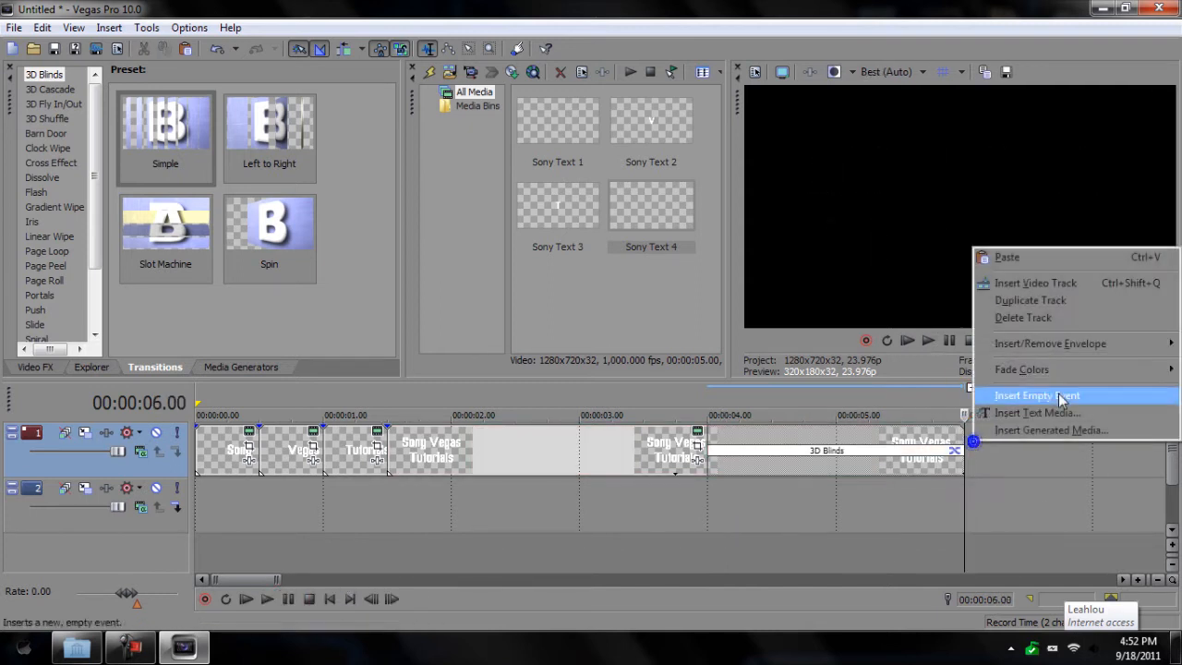
# Step: Insert a text clip with 'sonytutorials' and '57' on two centred lines
pyautogui.click(1069, 416)
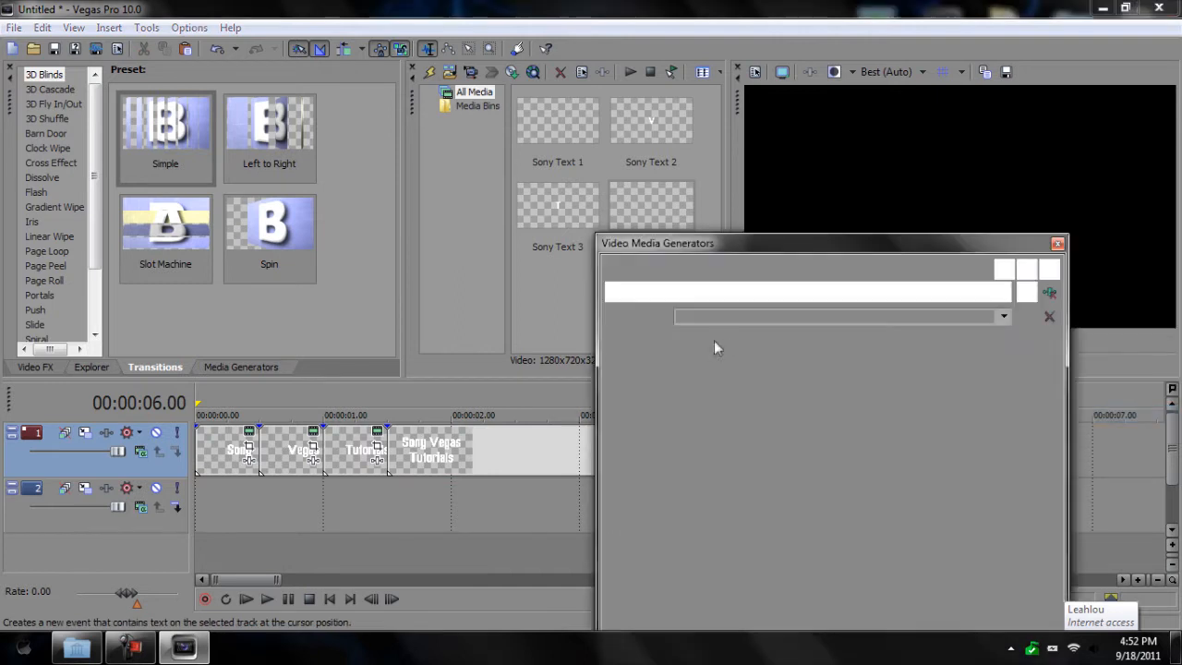
pyautogui.moveTo(953, 536); pyautogui.dragTo(726, 361)
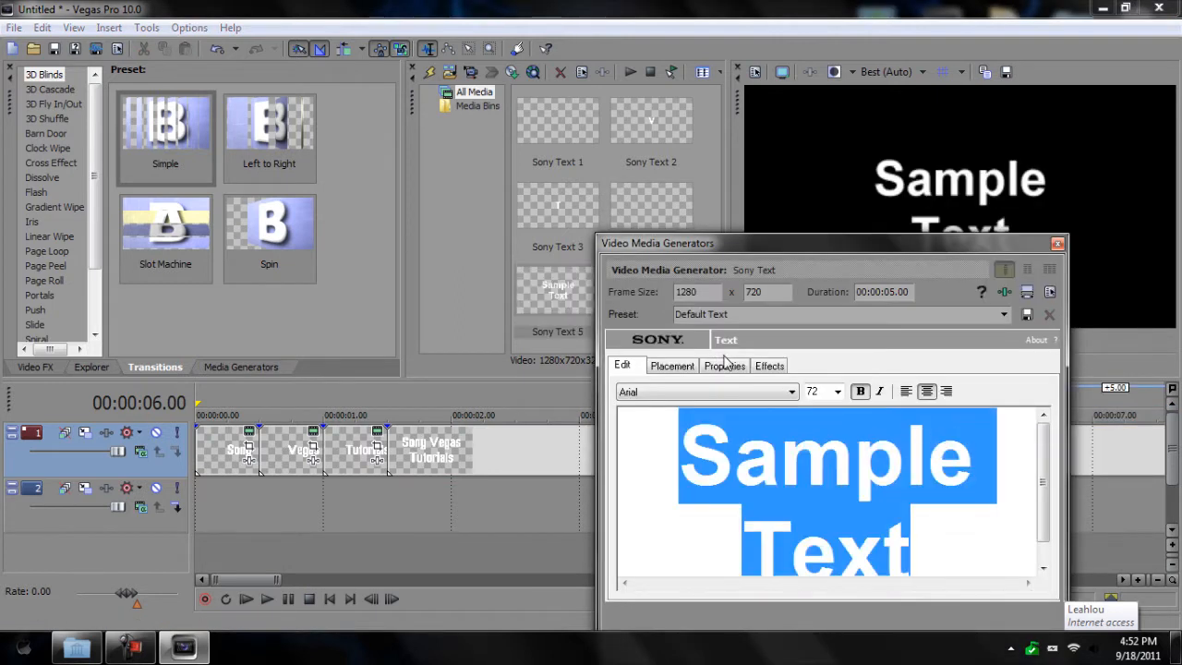
pyautogui.press('BackSpace')
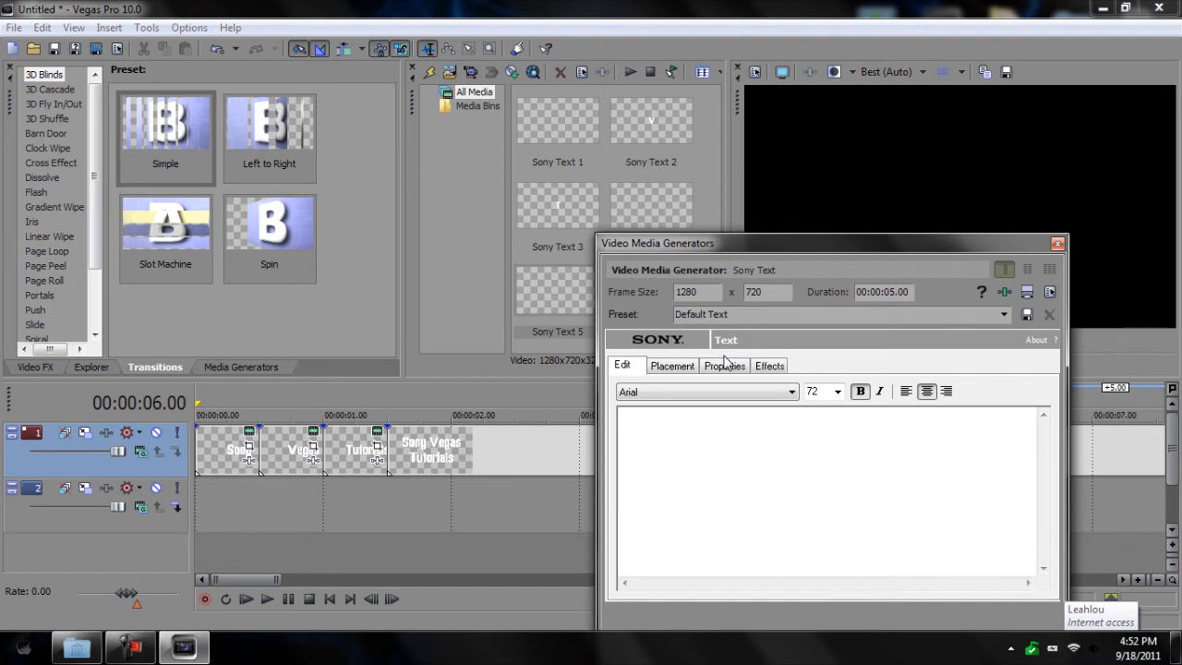
pyautogui.write('sony')
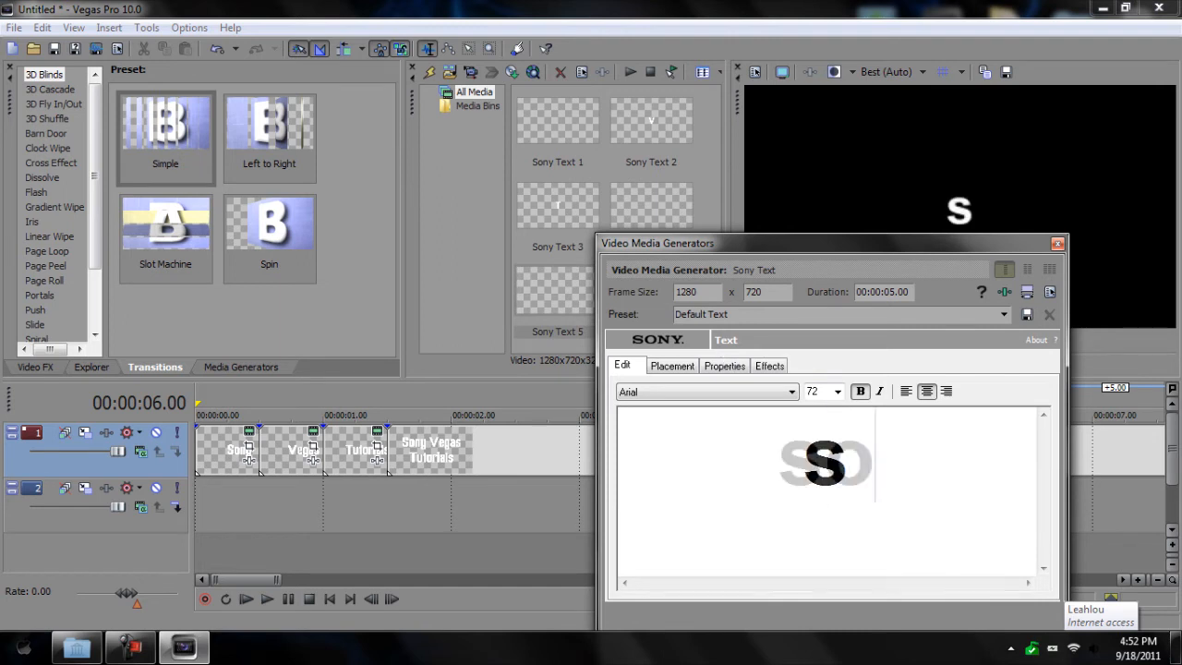
pyautogui.write('tuto')
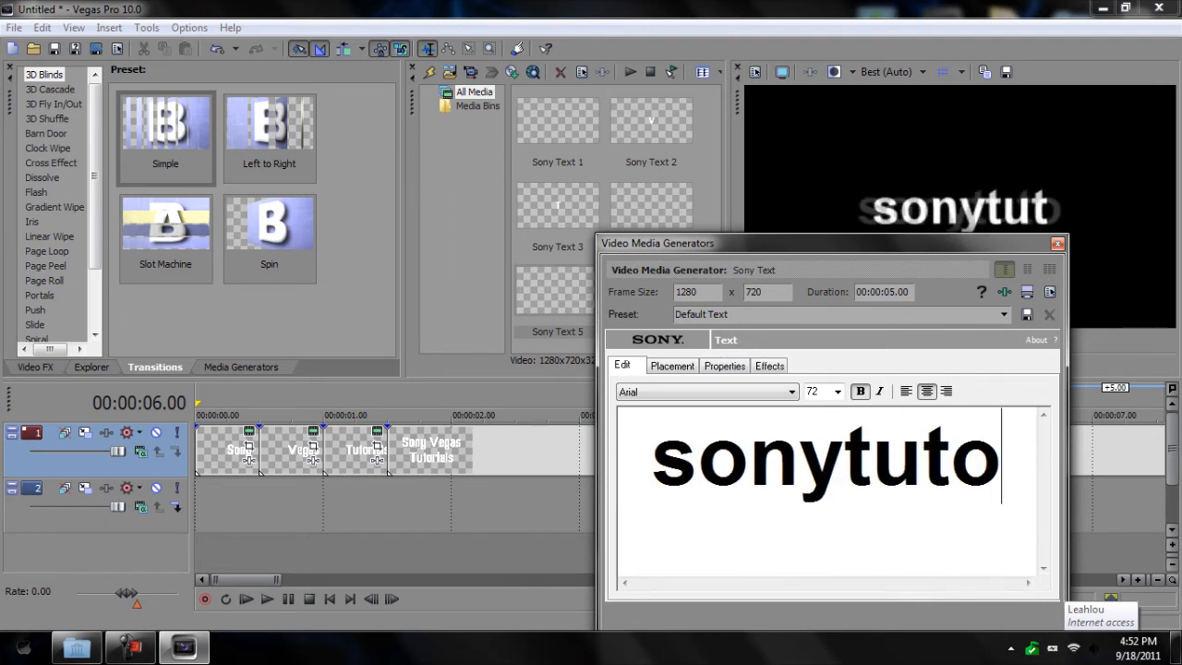
pyautogui.write('rials')
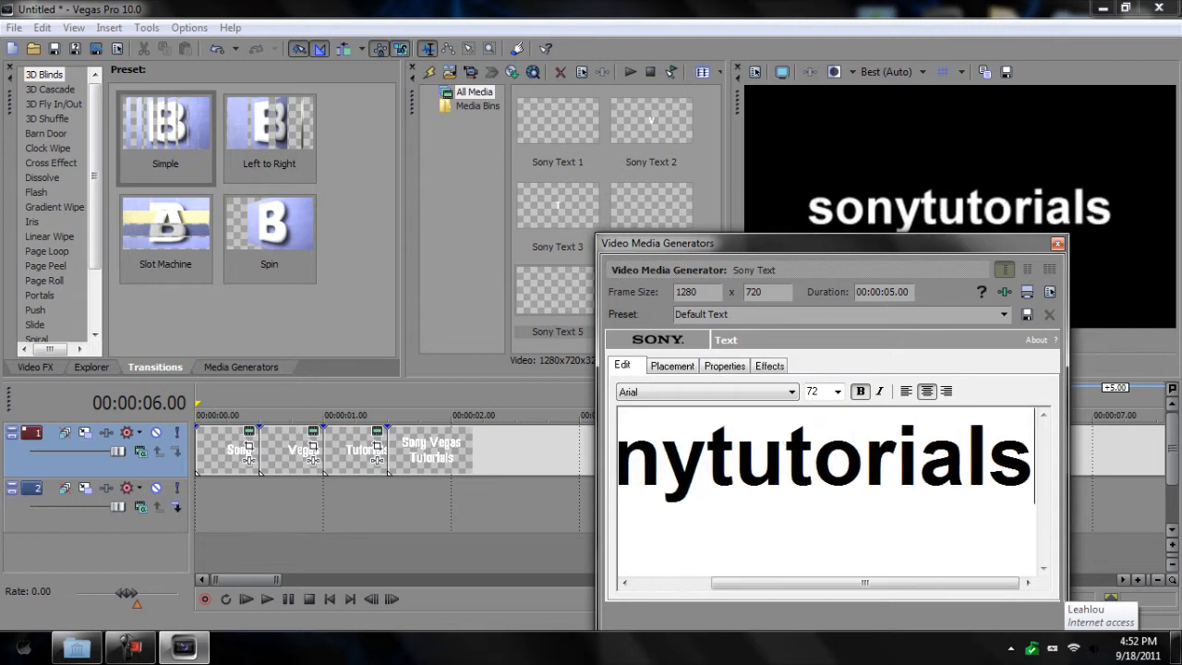
pyautogui.press('Return')
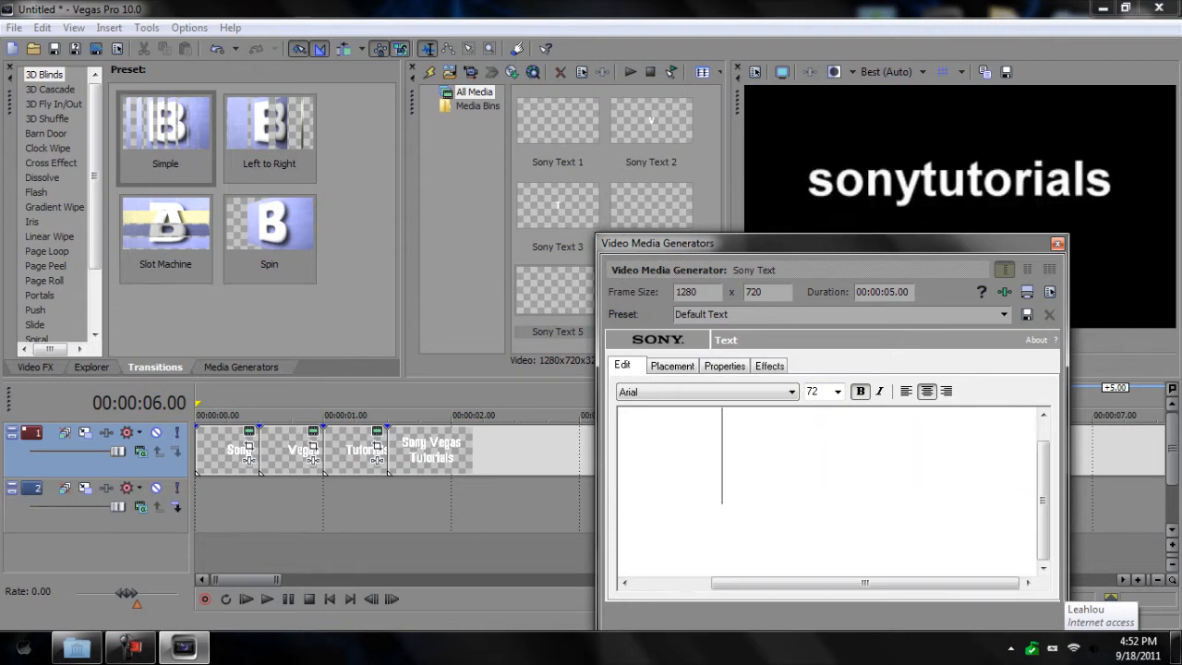
pyautogui.write('57')
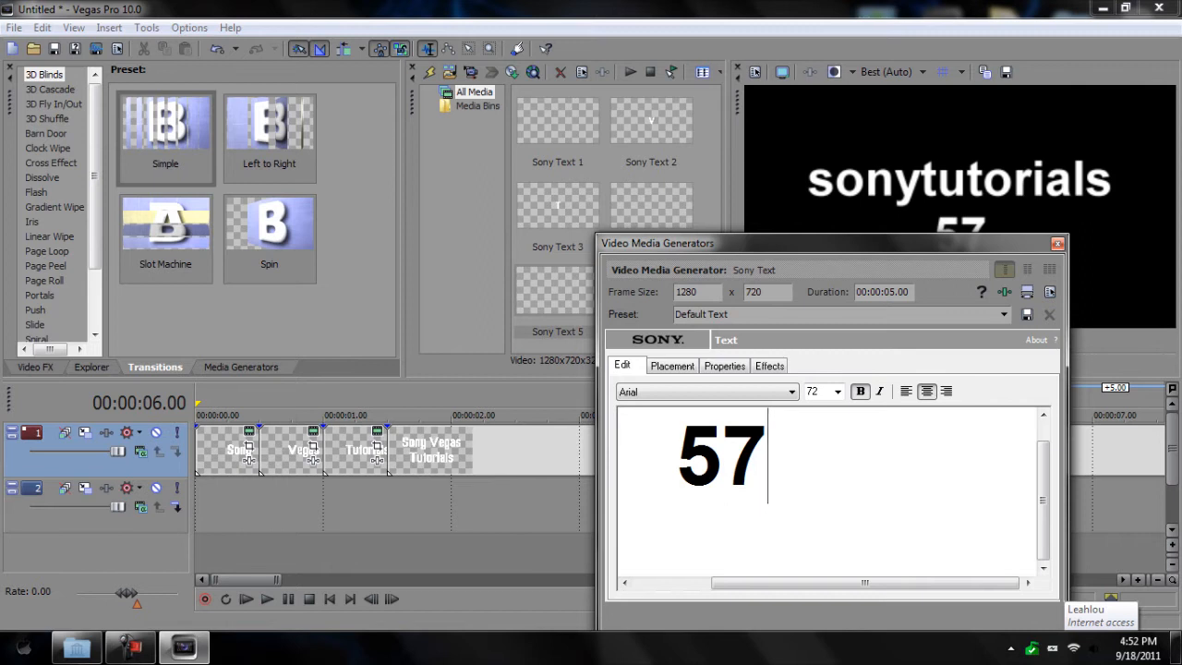
pyautogui.click(927, 391)
# Step: Apply the Freak out Go bananas font to all the title text
pyautogui.moveTo(978, 540); pyautogui.dragTo(620, 355)
pyautogui.click(693, 407)
pyautogui.scroll(-10, 627, 293)
pyautogui.scroll(-7, 626, 293)
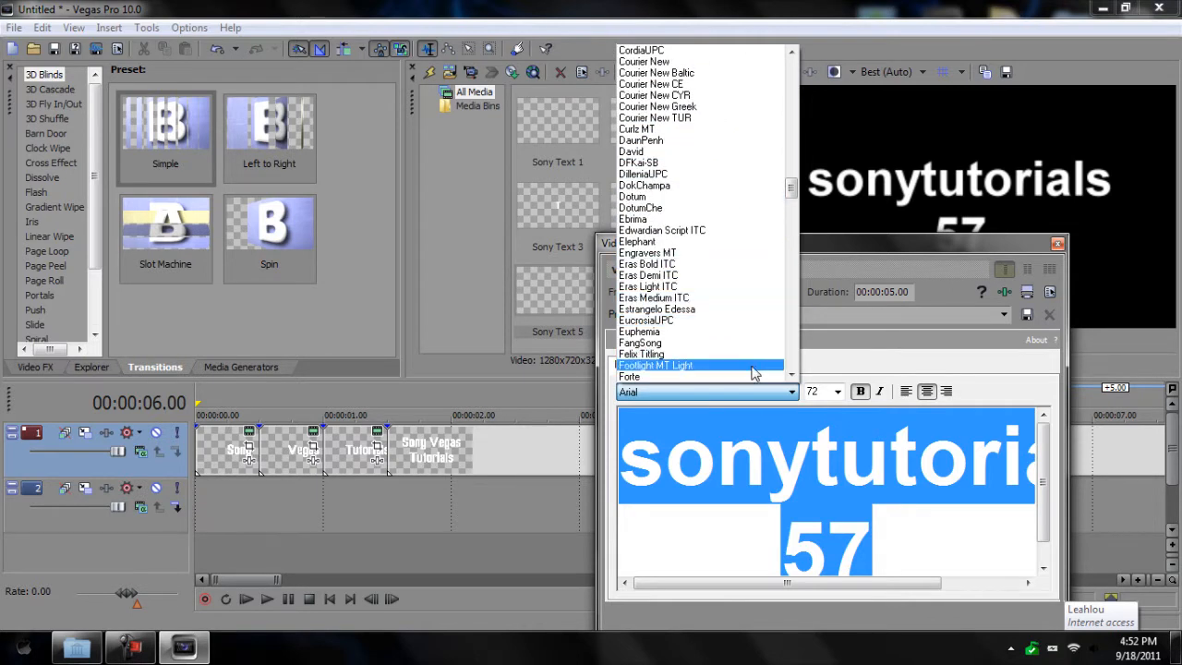
pyautogui.scroll(-3, 739, 360)
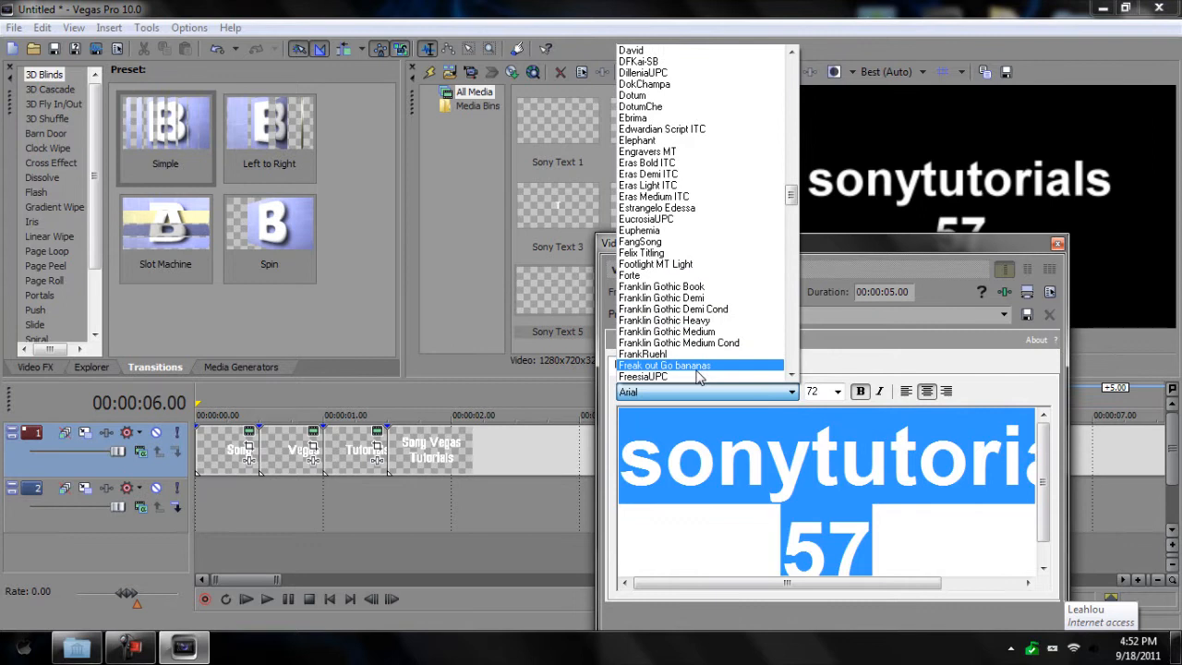
pyautogui.click(695, 366)
pyautogui.moveTo(851, 250); pyautogui.dragTo(863, 198)
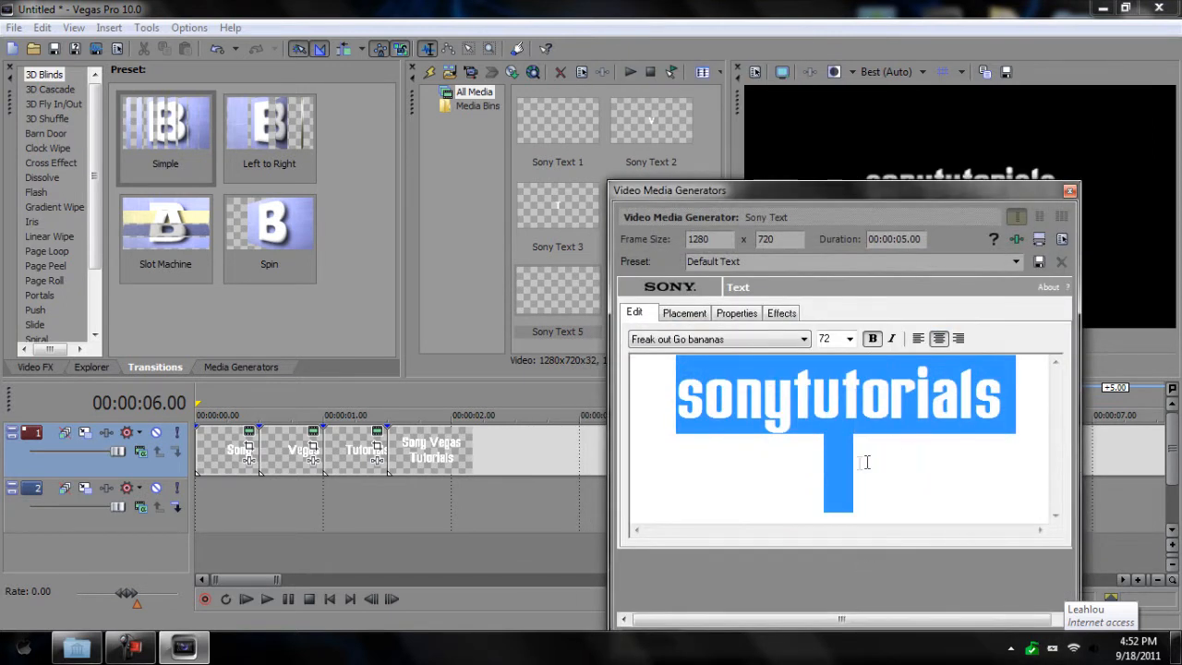
# Step: Switch the title text to the Calibri font
pyautogui.click(890, 518)
pyautogui.click(741, 339)
pyautogui.scroll(3, 707, 292)
pyautogui.scroll(15, 746, 179)
pyautogui.click(774, 32)
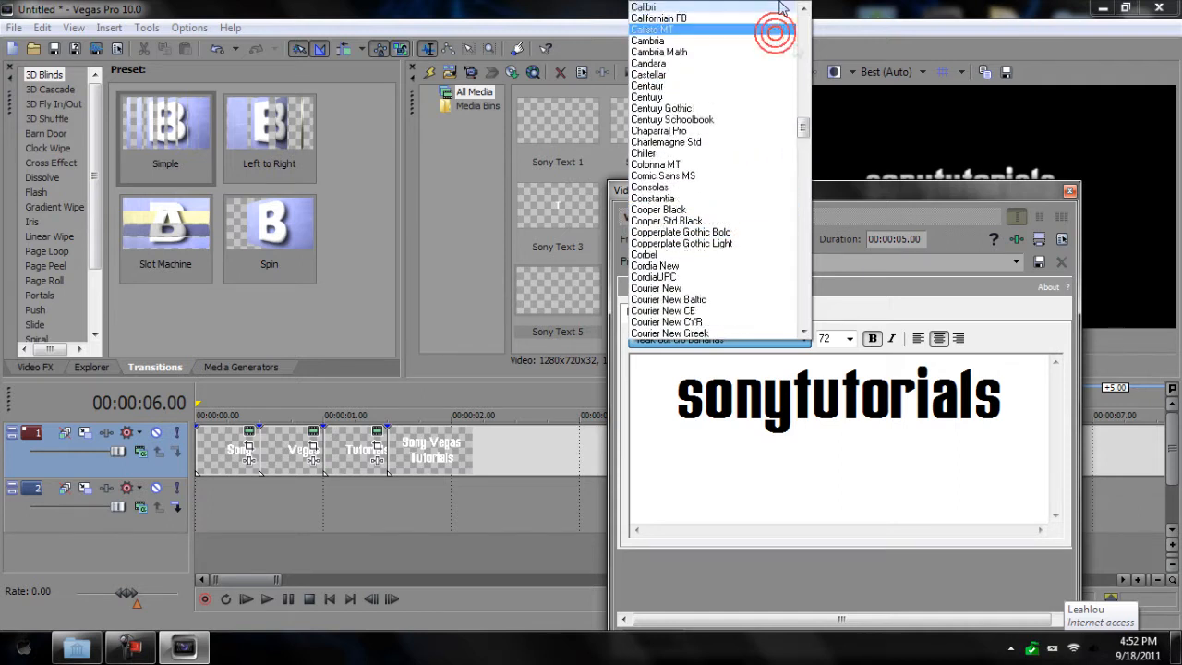
pyautogui.click(781, 7)
# Step: Set the '57' line to Arial
pyautogui.moveTo(961, 509); pyautogui.dragTo(741, 349)
pyautogui.moveTo(904, 495); pyautogui.dragTo(785, 422)
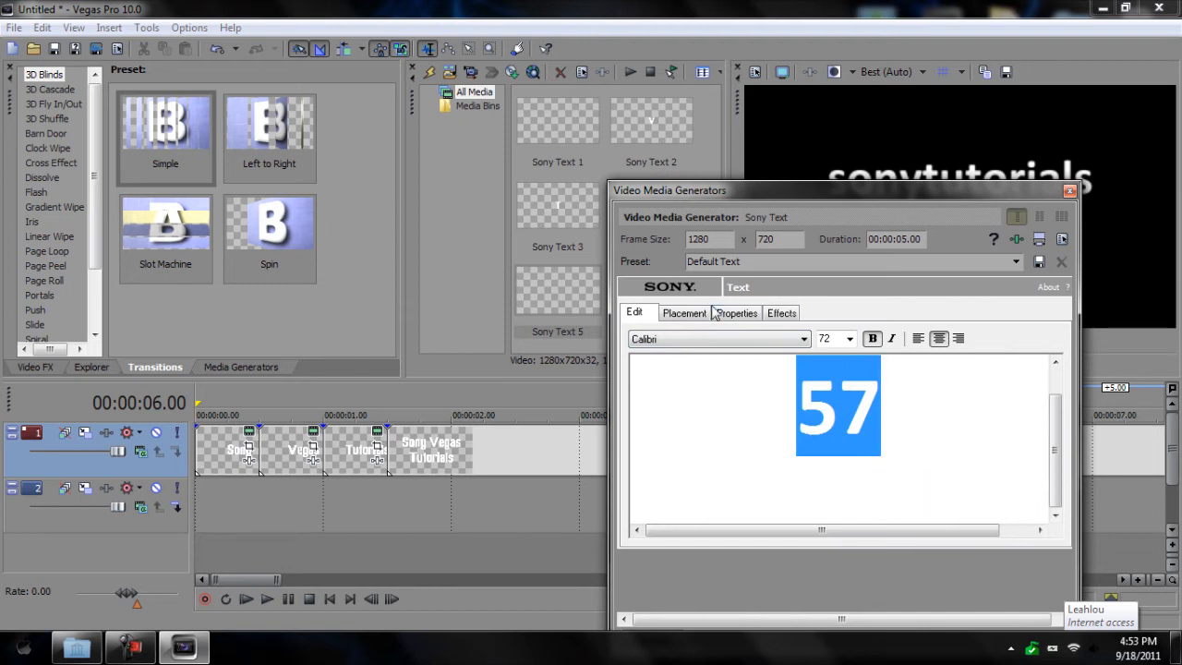
pyautogui.click(726, 339)
pyautogui.scroll(20, 805, 106)
pyautogui.scroll(8, 805, 106)
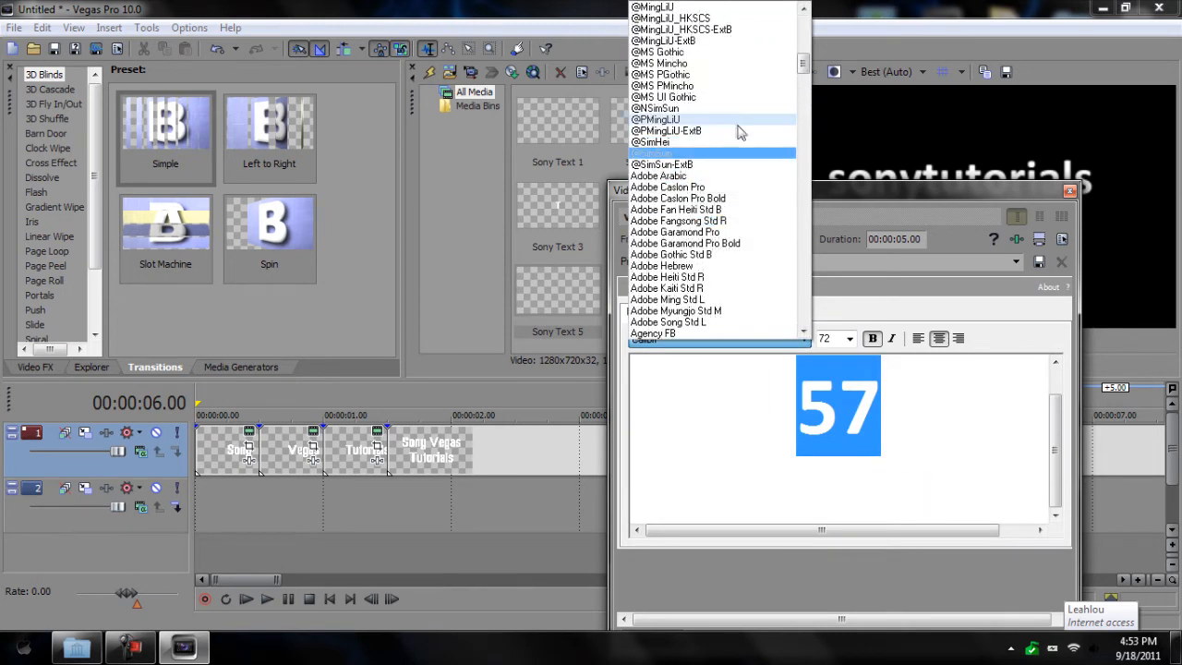
pyautogui.scroll(-4, 725, 194)
pyautogui.scroll(-6, 711, 243)
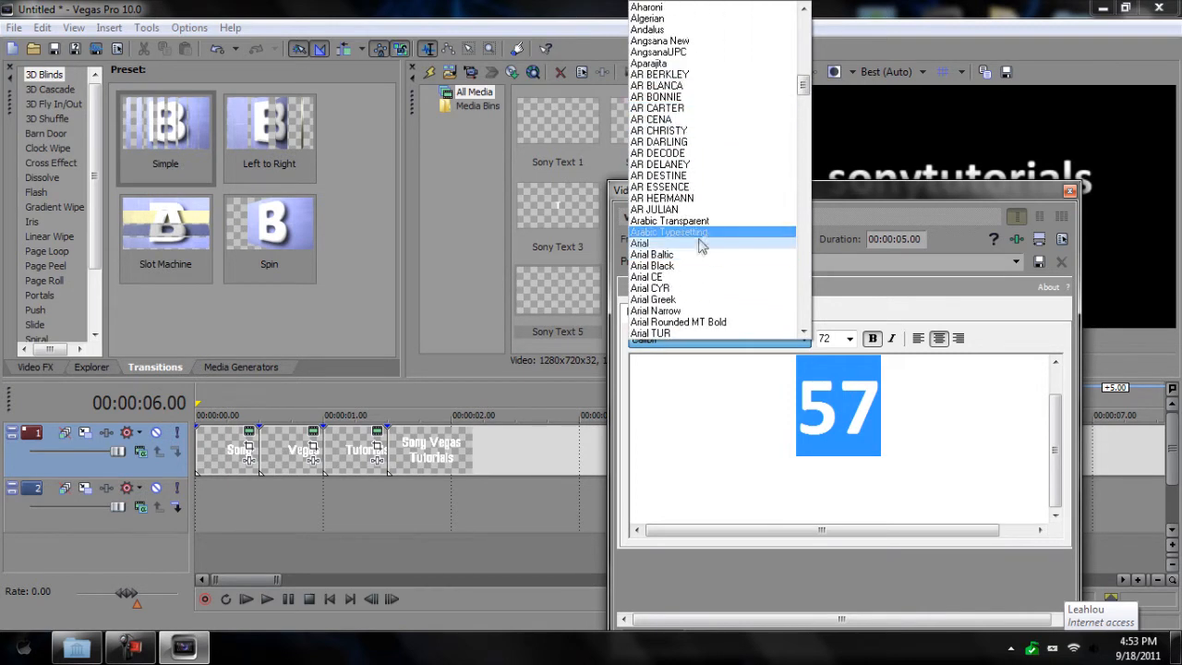
pyautogui.click(699, 243)
pyautogui.scroll(2, 1053, 416)
# Step: Set 'sonytutorials' back to Freak out Go bananas
pyautogui.moveTo(1048, 416); pyautogui.dragTo(600, 356)
pyautogui.click(664, 340)
pyautogui.scroll(-5, 748, 194)
pyautogui.scroll(-15, 748, 194)
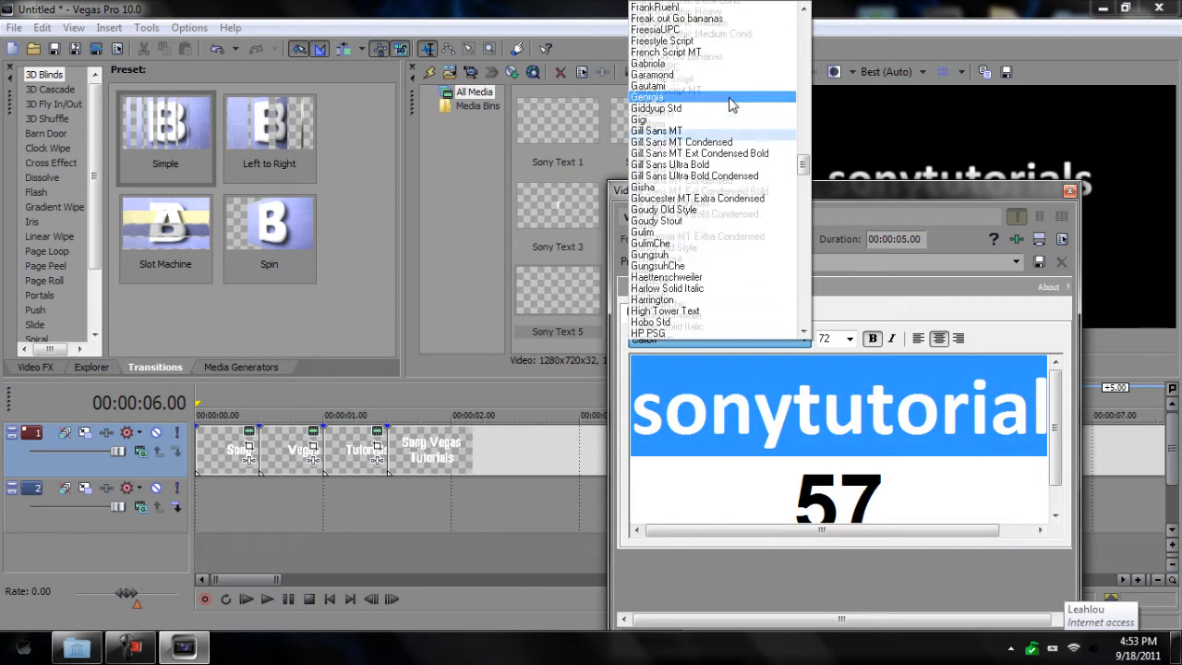
pyautogui.scroll(3, 731, 120)
pyautogui.click(730, 118)
# Step: Give the final 's' of sonytutorials Freak out Go bananas and close the text generator
pyautogui.moveTo(1021, 401); pyautogui.dragTo(974, 402)
pyautogui.click(764, 338)
pyautogui.scroll(-13, 739, 254)
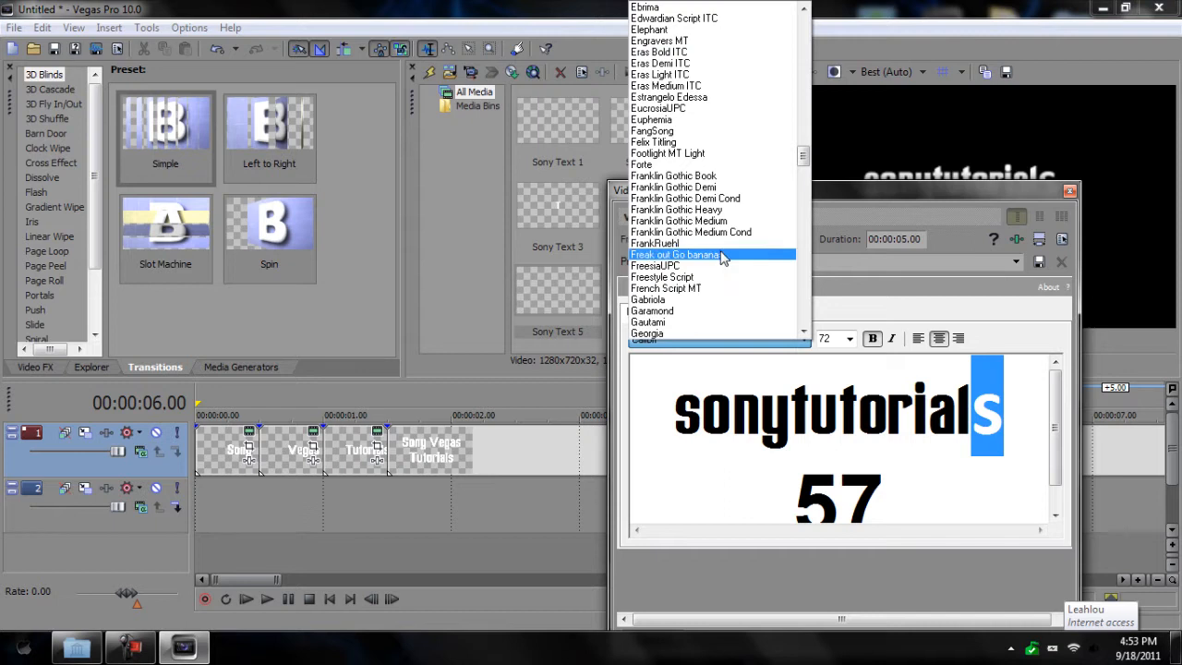
pyautogui.click(722, 254)
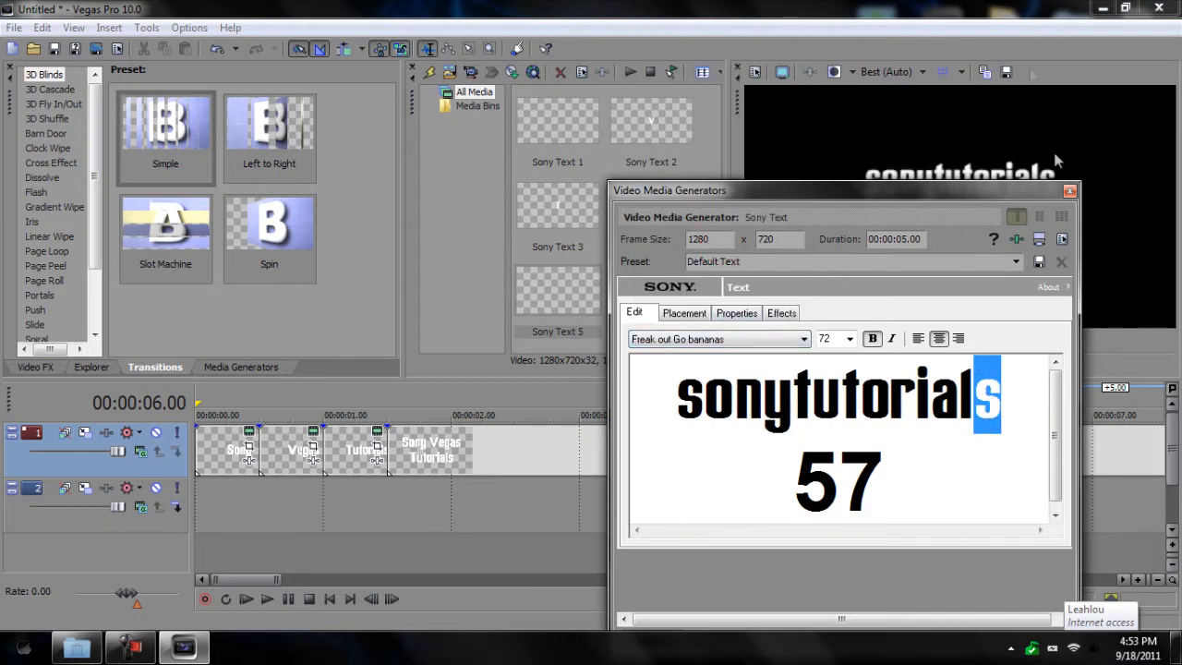
pyautogui.click(1069, 191)
# Step: Overlap the new title clip onto the previous one and apply a Simple 3D Blinds transition
pyautogui.moveTo(1060, 458); pyautogui.dragTo(673, 453)
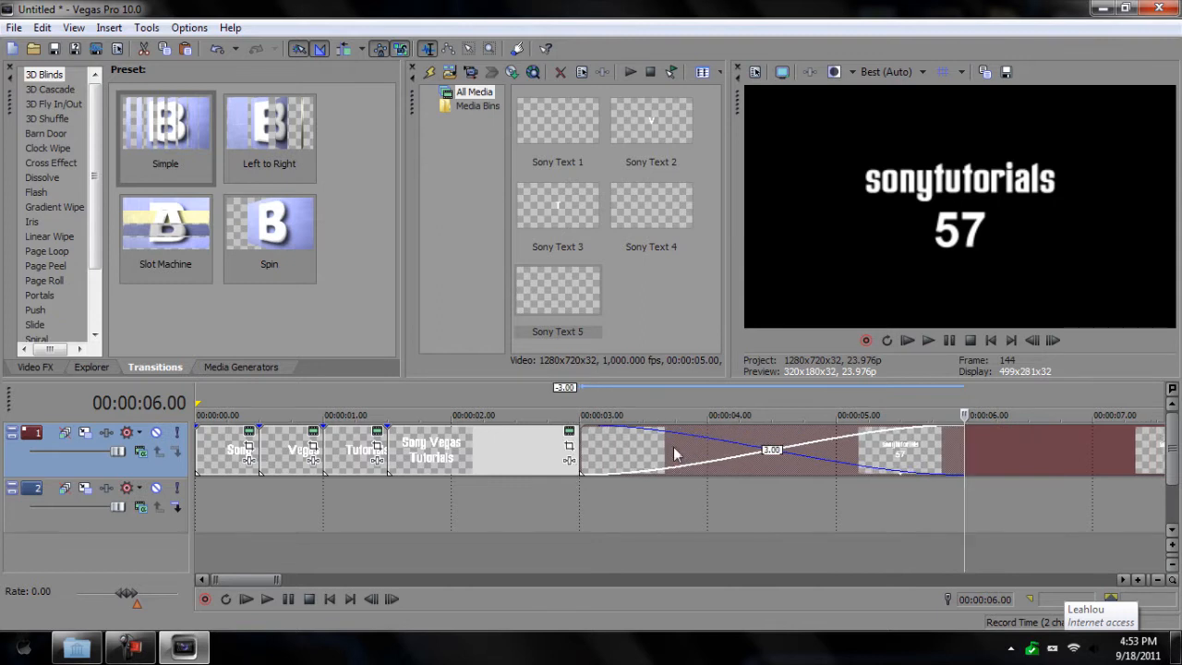
pyautogui.moveTo(197, 168); pyautogui.dragTo(617, 443)
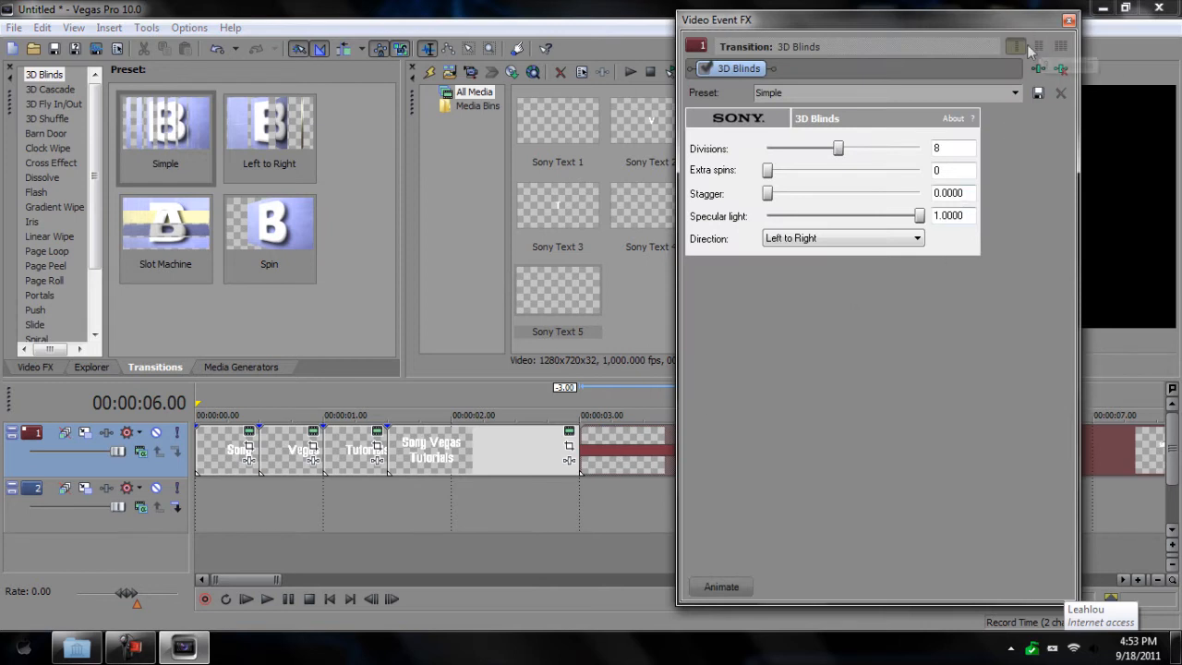
pyautogui.click(1069, 20)
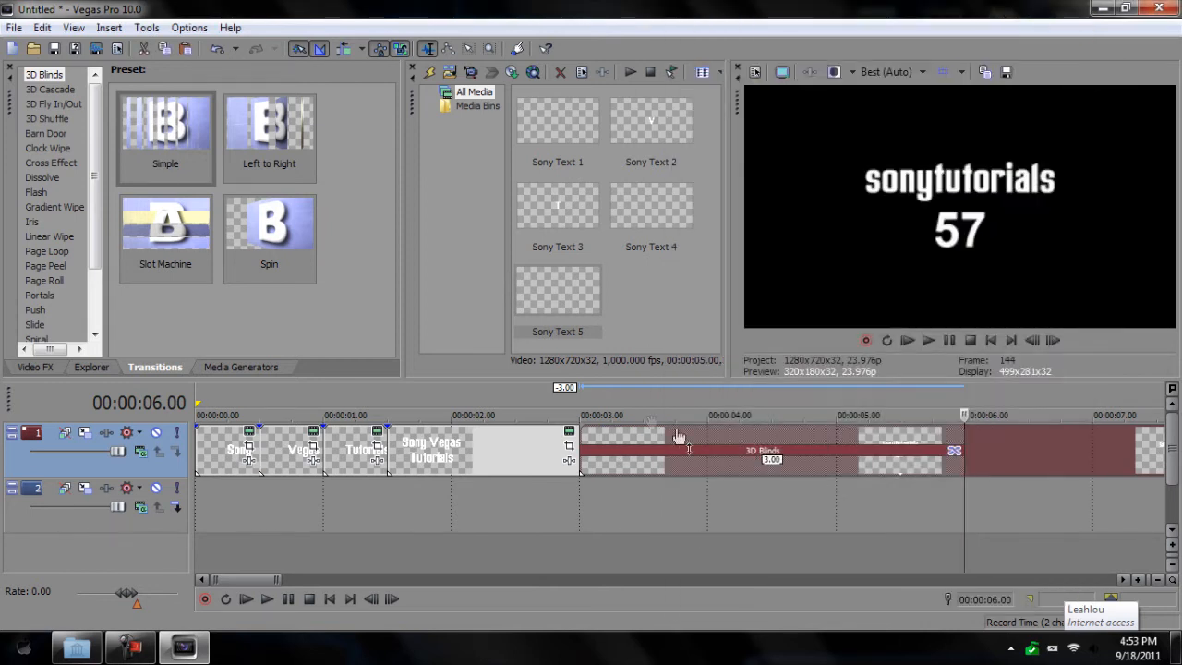
# Step: Preview the 3D Blinds transition from about 2.23 seconds, then show the Media Generators
pyautogui.click(575, 407)
pyautogui.click(267, 600)
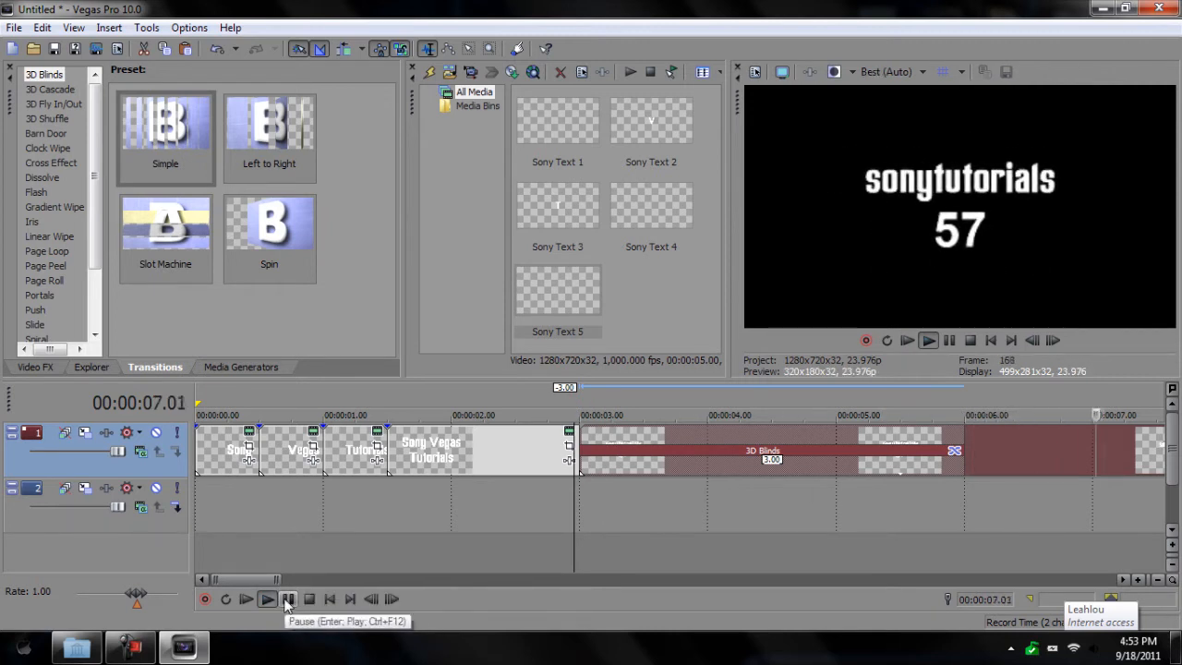
pyautogui.click(287, 599)
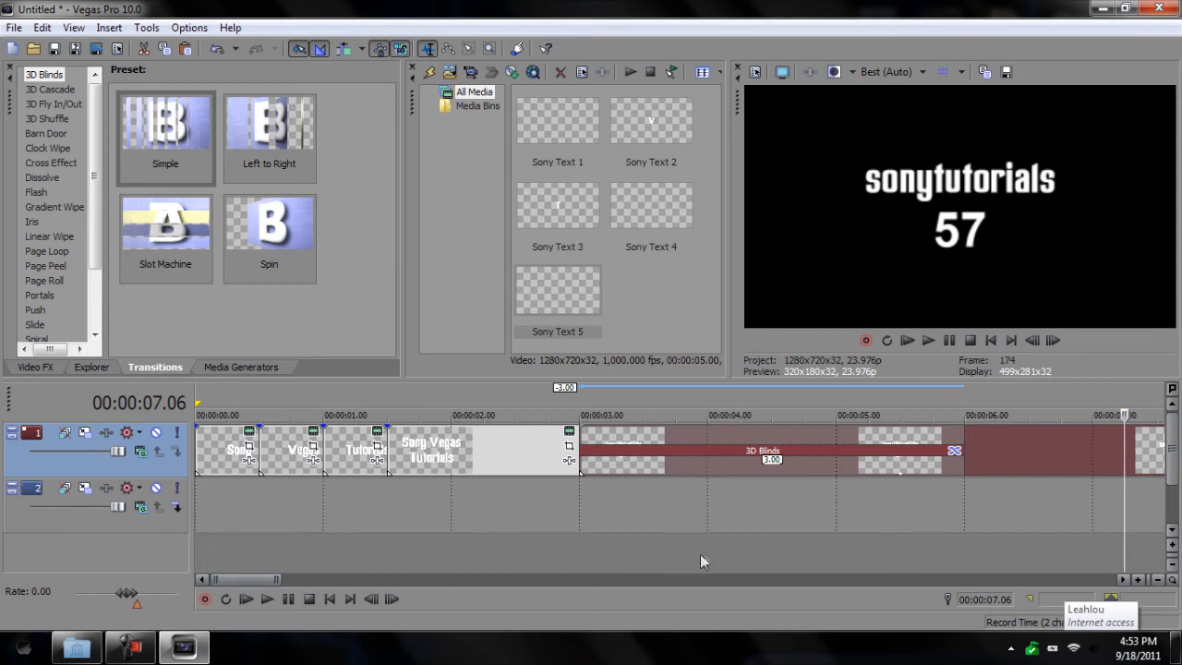
pyautogui.moveTo(255, 578)
pyautogui.mouseDown()
pyautogui.moveTo(270, 584)
pyautogui.moveTo(254, 582)
pyautogui.mouseUp()
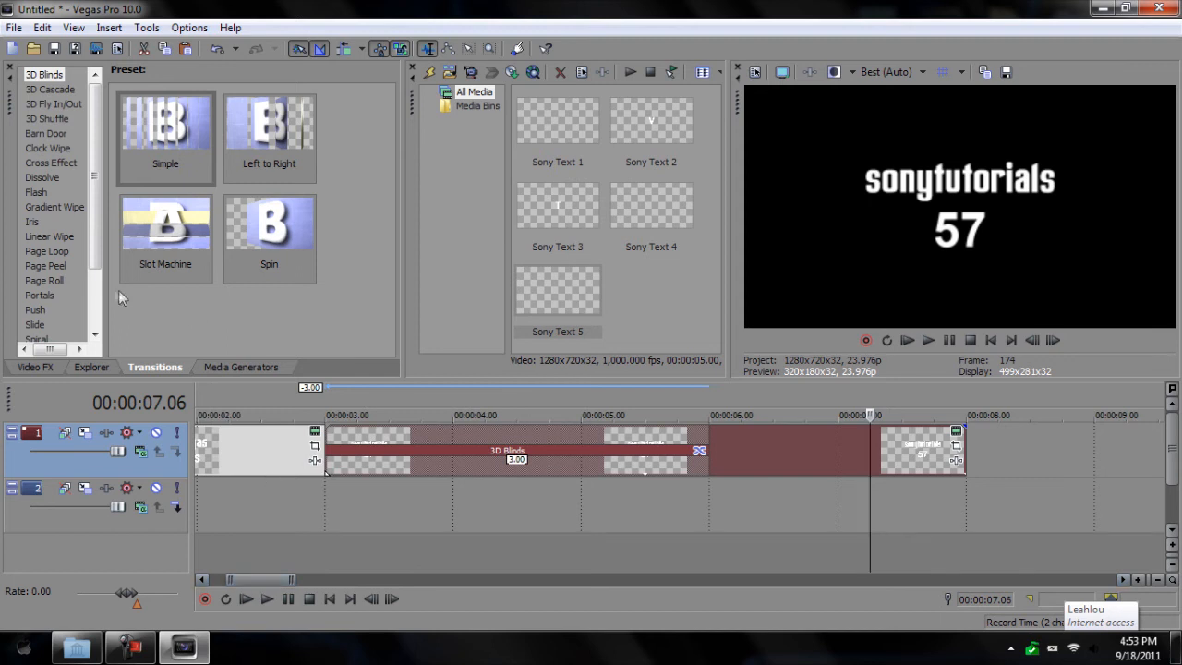
pyautogui.click(253, 368)
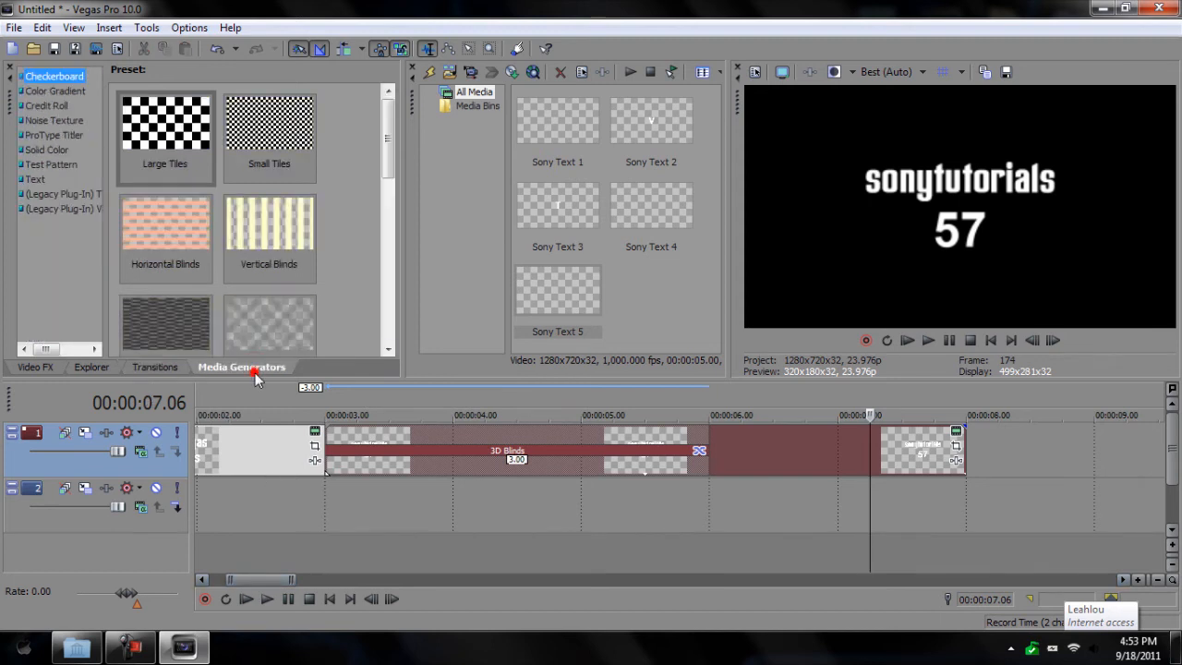
# Step: Place a Green solid colour clip on track 2 and shorten it
pyautogui.click(61, 154)
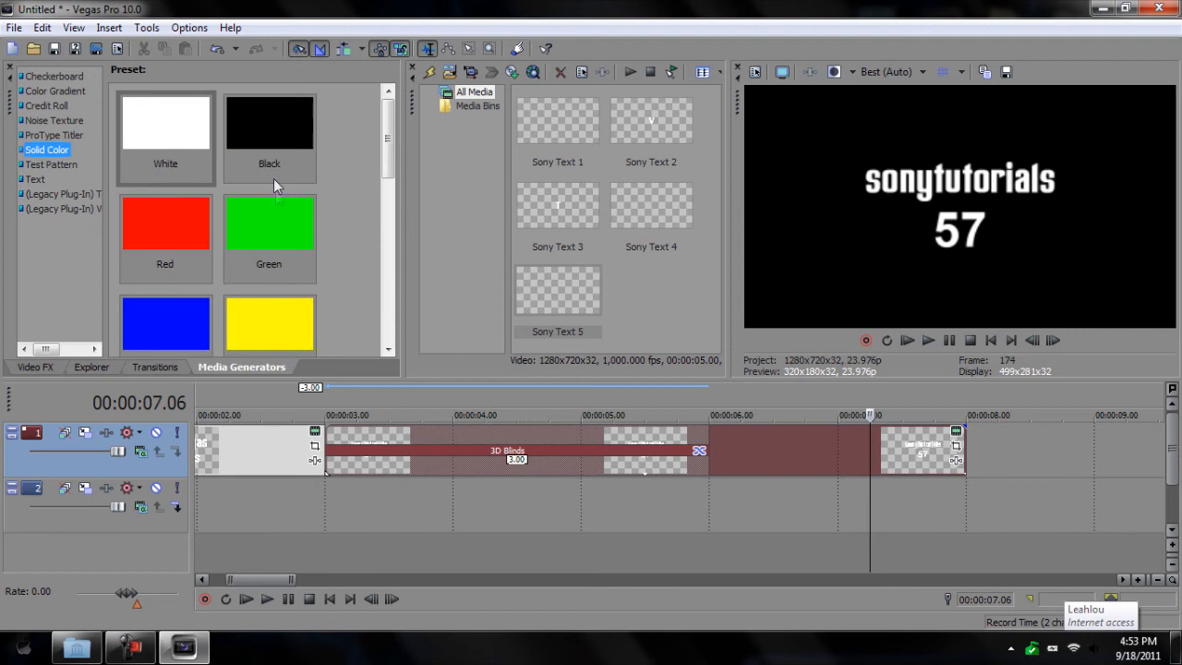
pyautogui.moveTo(286, 220); pyautogui.dragTo(341, 523)
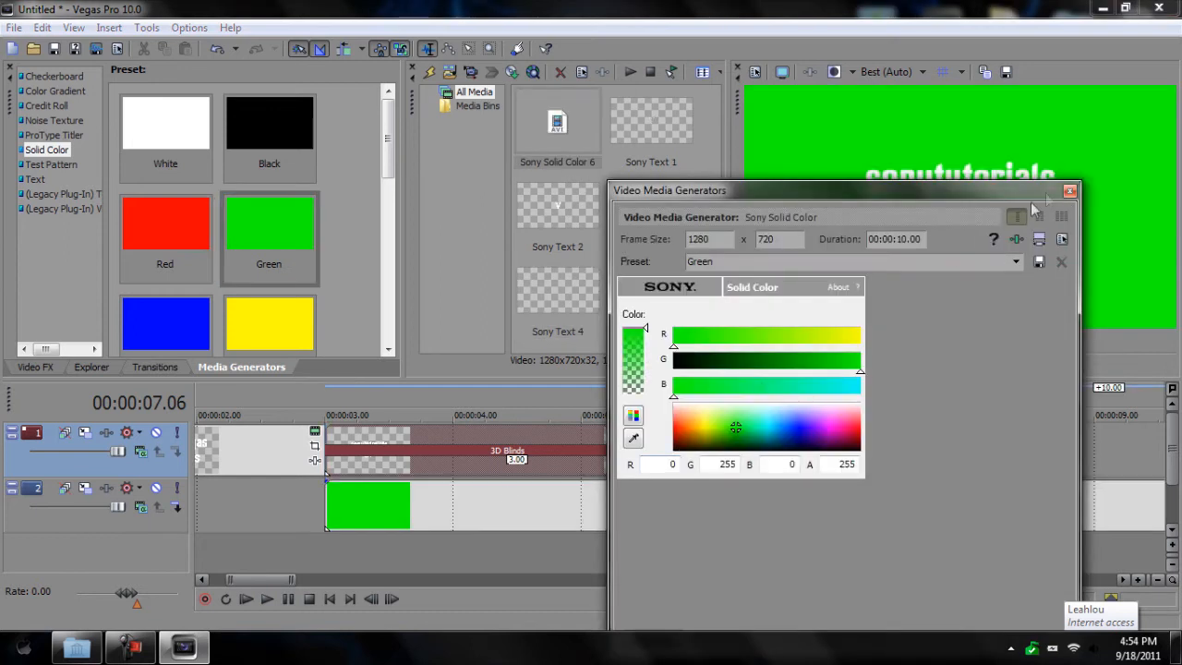
pyautogui.click(1070, 191)
pyautogui.scroll(-5, 374, 546)
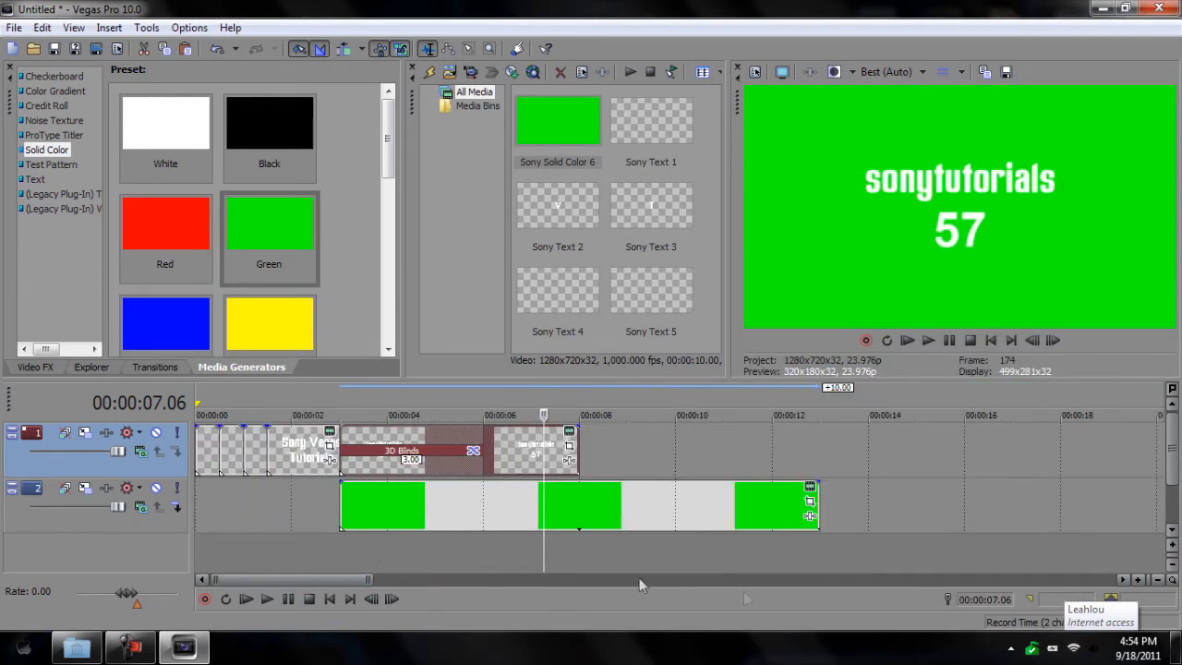
pyautogui.moveTo(813, 503); pyautogui.dragTo(581, 499)
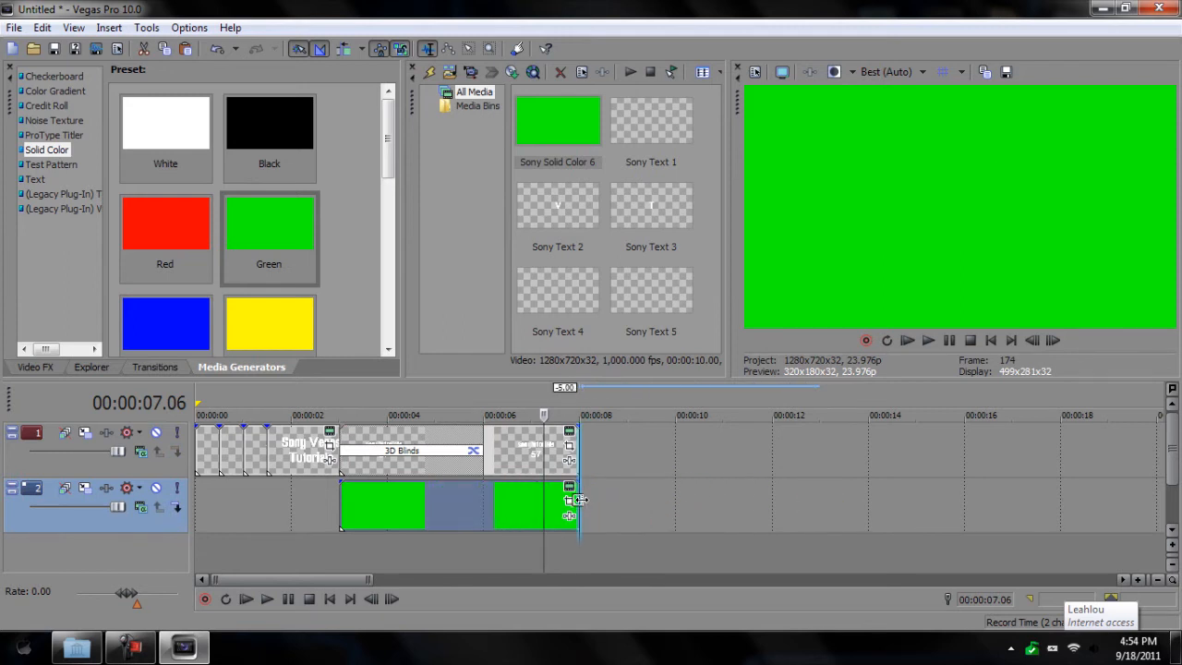
# Step: Lengthen the sonytutorials 57 title and green clip to end together, then open the green clip's Pan/Crop
pyautogui.moveTo(578, 444); pyautogui.dragTo(668, 450)
pyautogui.moveTo(573, 501); pyautogui.dragTo(674, 503)
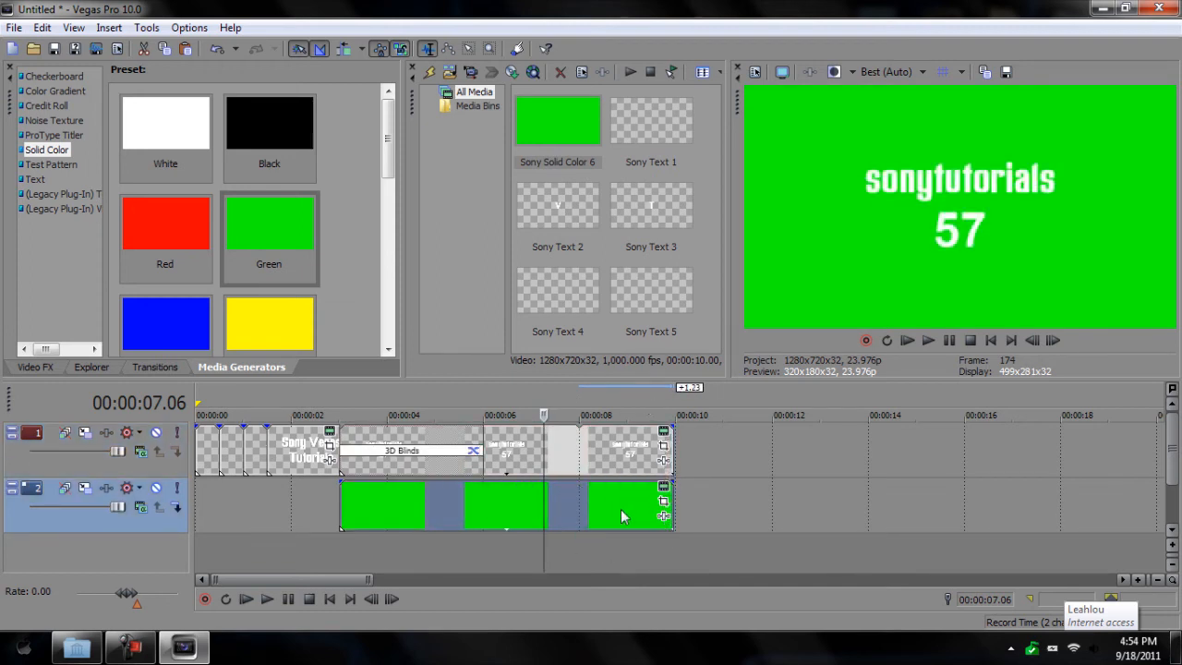
pyautogui.click(341, 395)
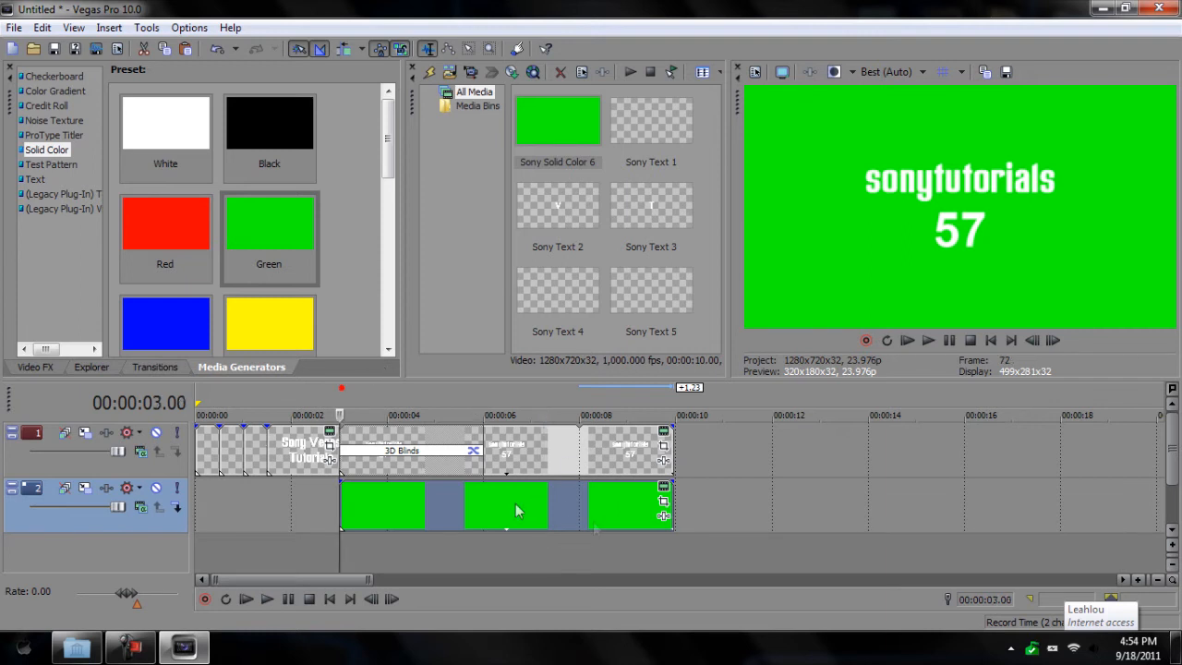
pyautogui.click(663, 504)
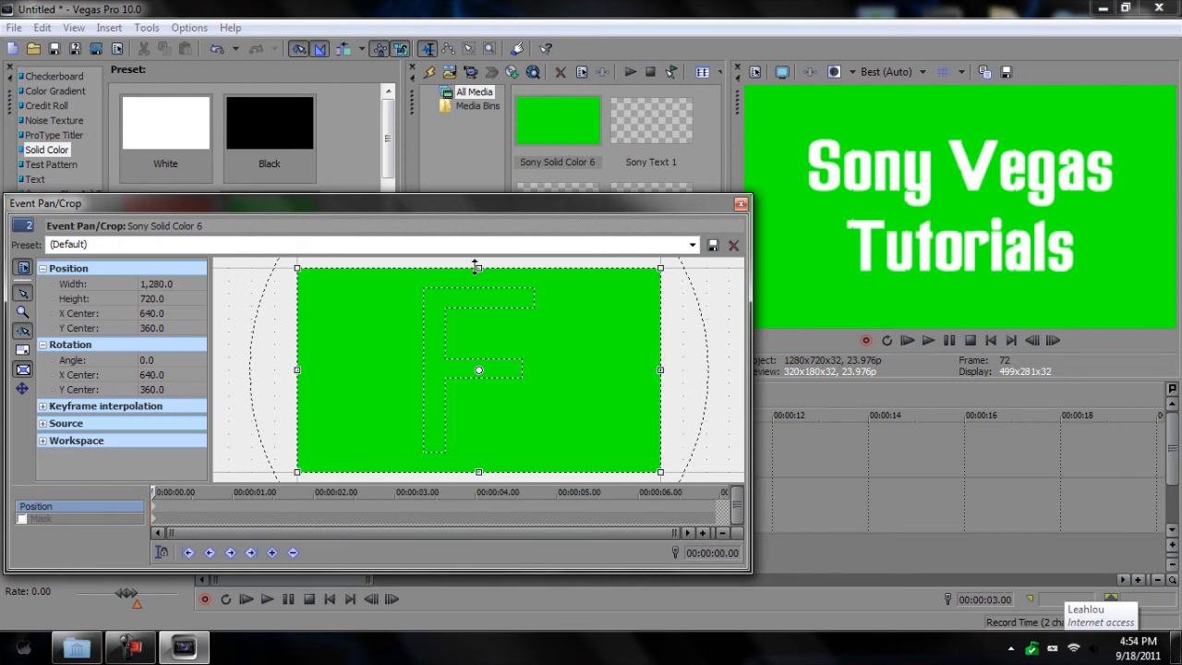
# Step: Crop the green clip to a 1,280×90 stripe across the middle and close Pan/Crop
pyautogui.moveTo(480, 267); pyautogui.dragTo(486, 358)
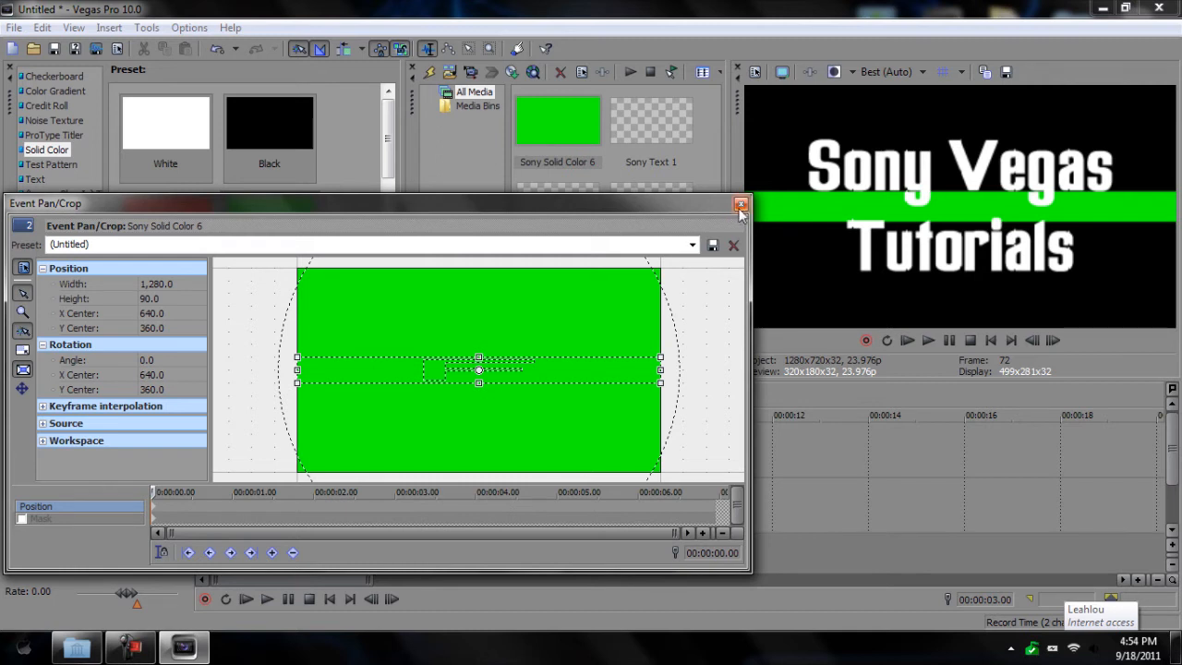
pyautogui.click(741, 205)
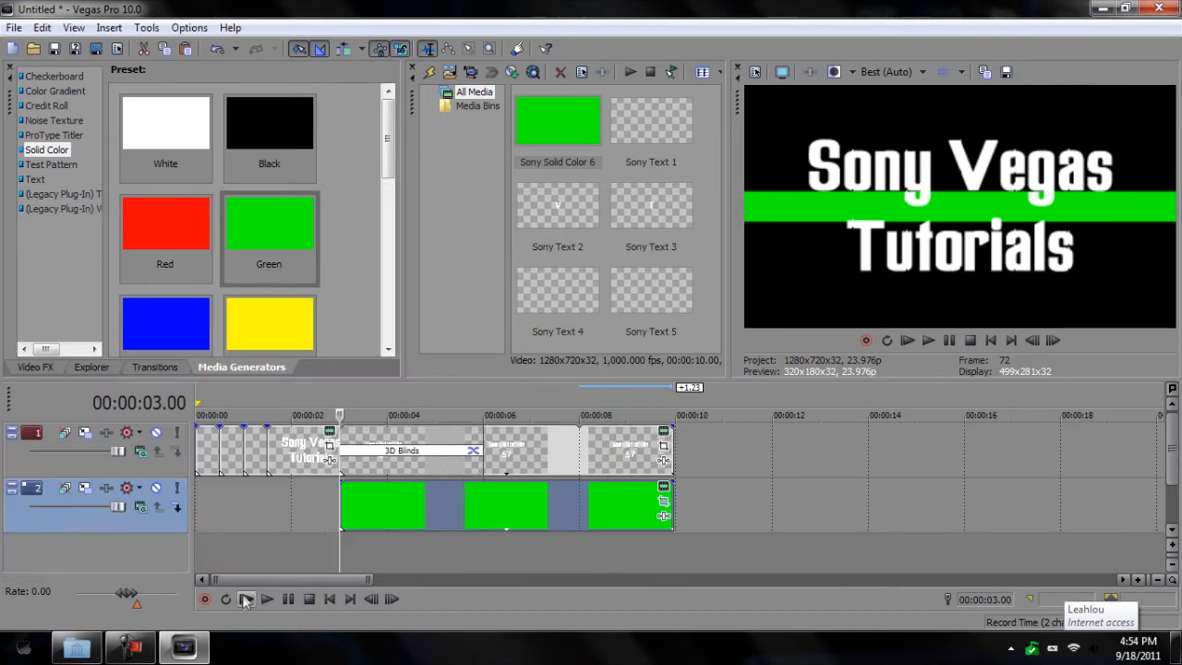
# Step: Add a Left-Right, Hard Edge Linear Wipe at the green clip's start, feathered 0.319 and lengthened
pyautogui.click(155, 367)
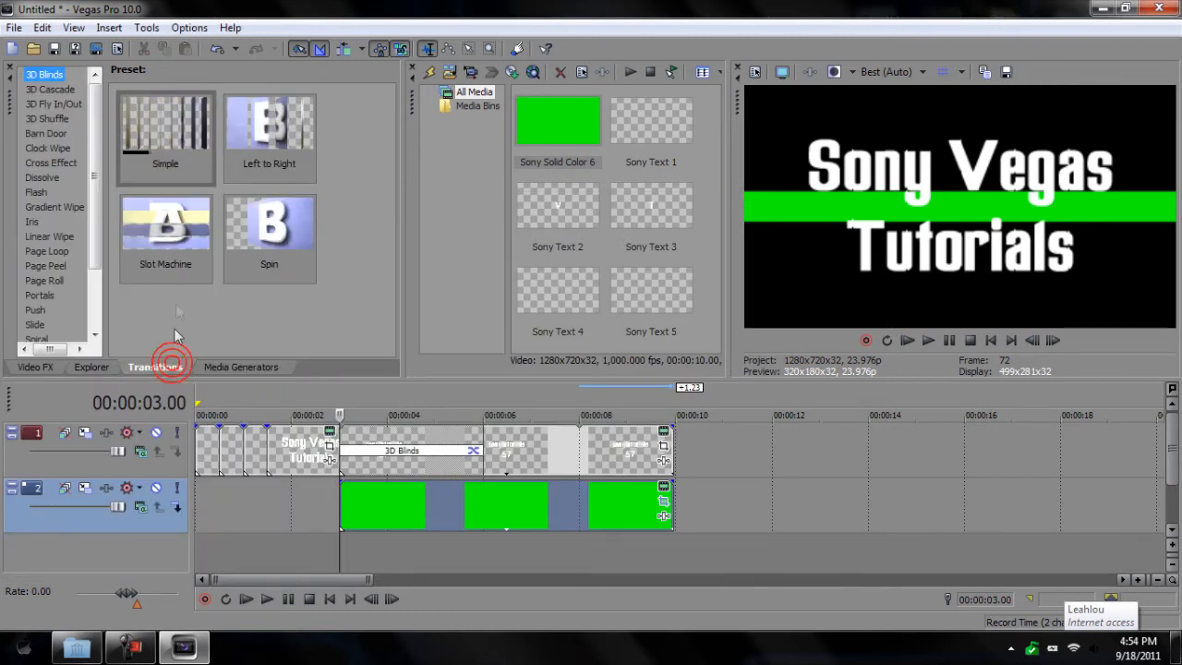
pyautogui.click(49, 238)
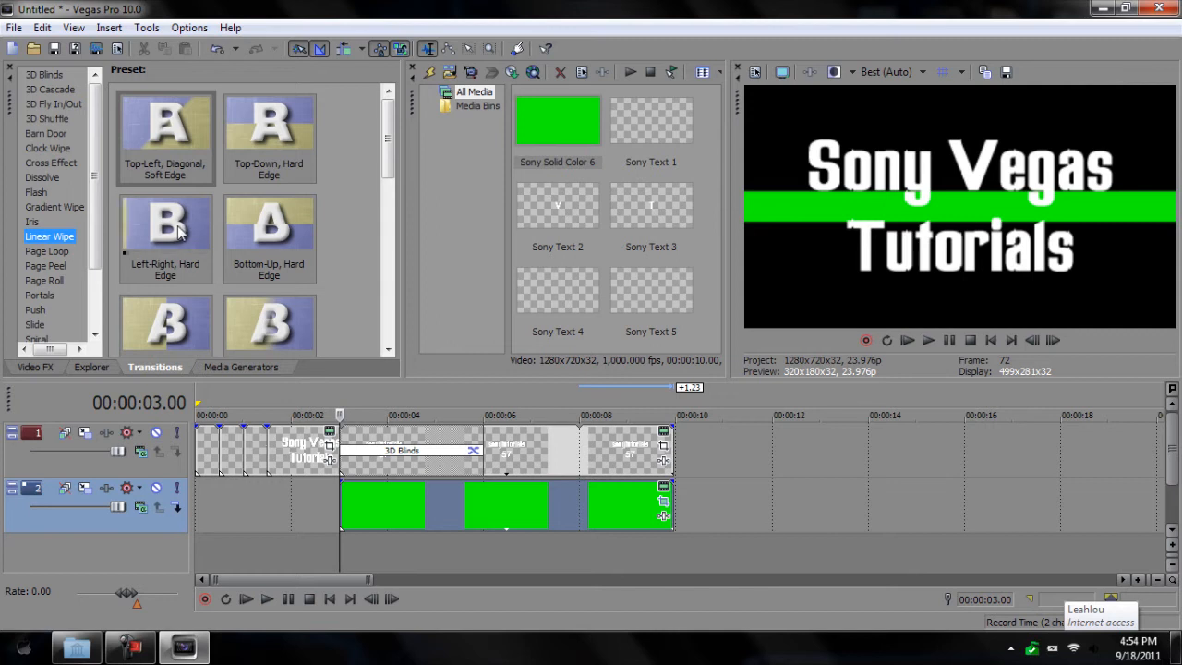
pyautogui.moveTo(169, 226); pyautogui.dragTo(596, 495)
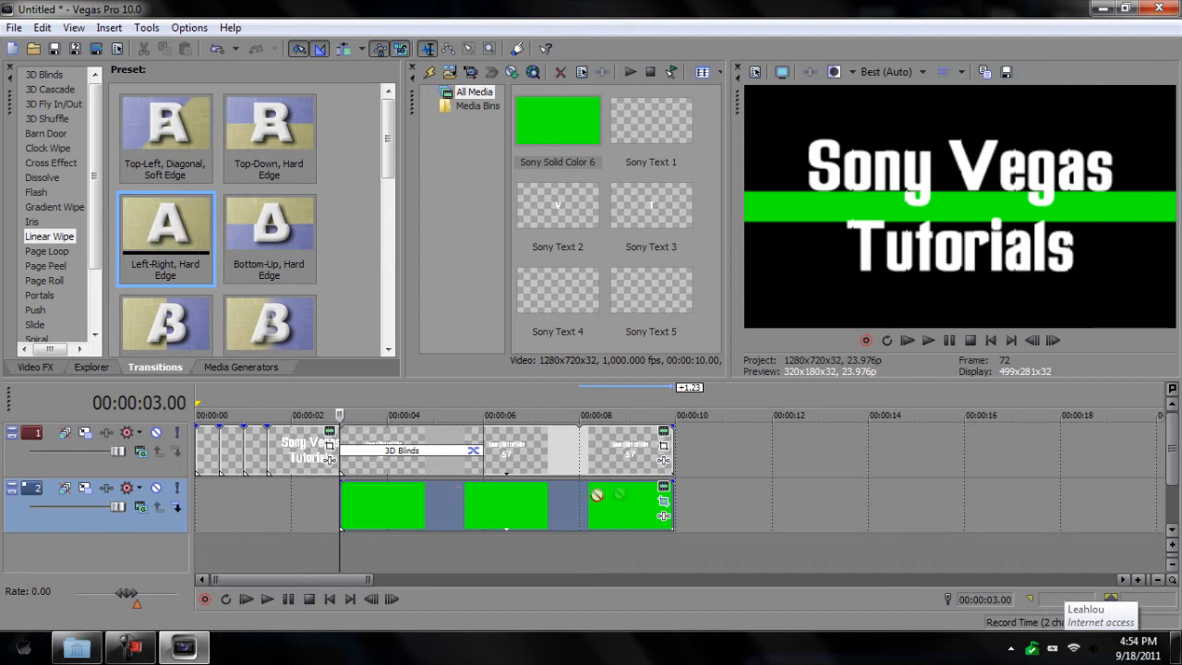
pyautogui.moveTo(673, 496); pyautogui.dragTo(344, 499)
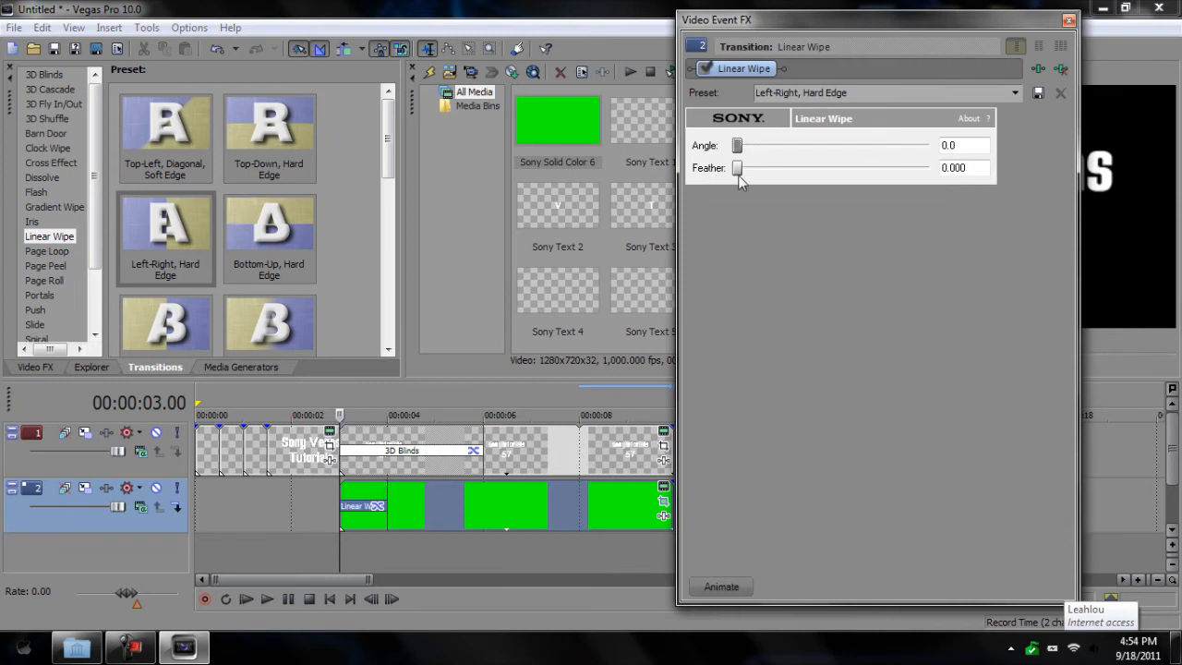
pyautogui.moveTo(755, 176); pyautogui.dragTo(800, 188)
pyautogui.moveTo(382, 486); pyautogui.dragTo(481, 487)
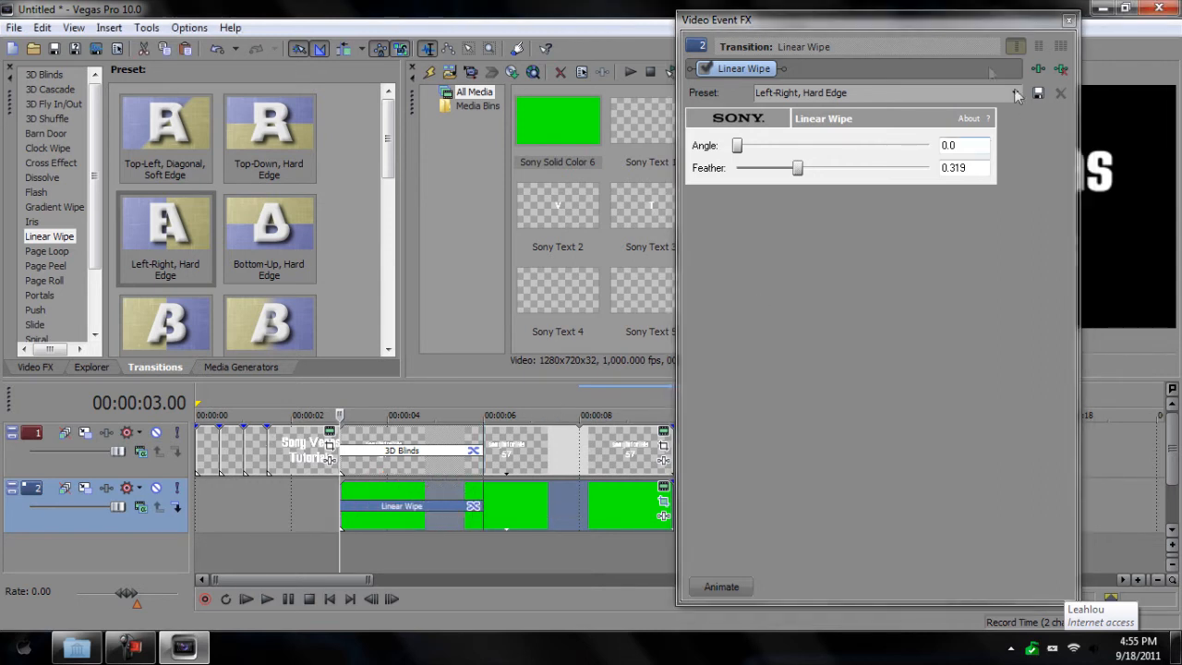
pyautogui.click(1069, 21)
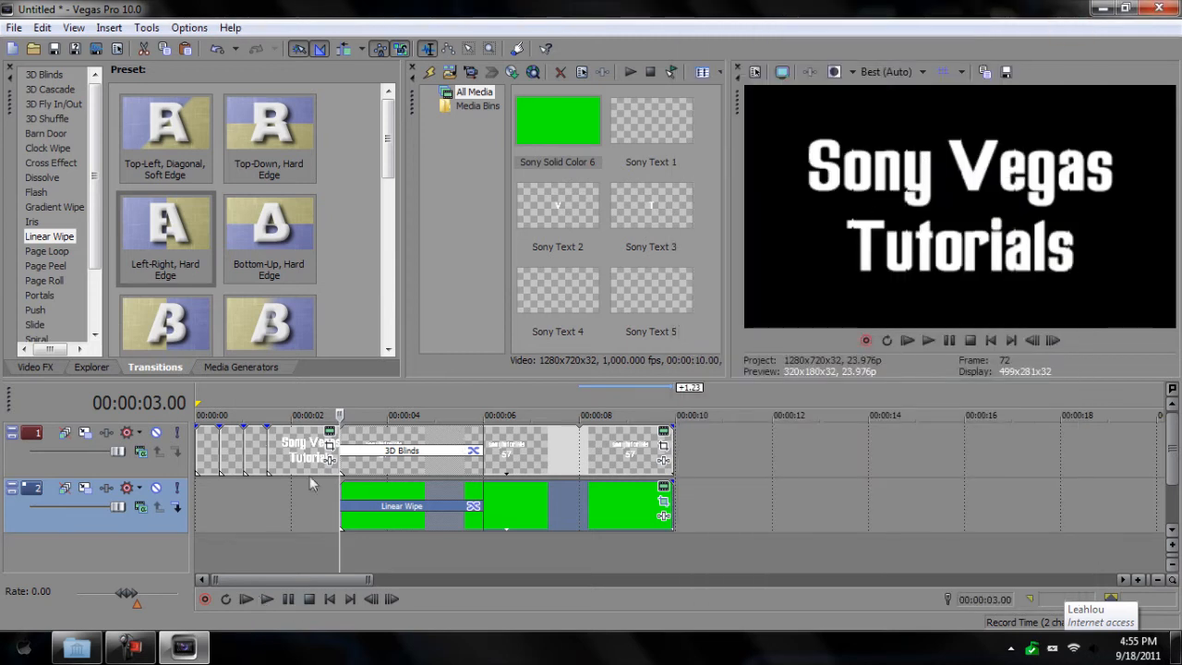
# Step: Preview the intro to check the wipe and return to the project start
pyautogui.click(269, 599)
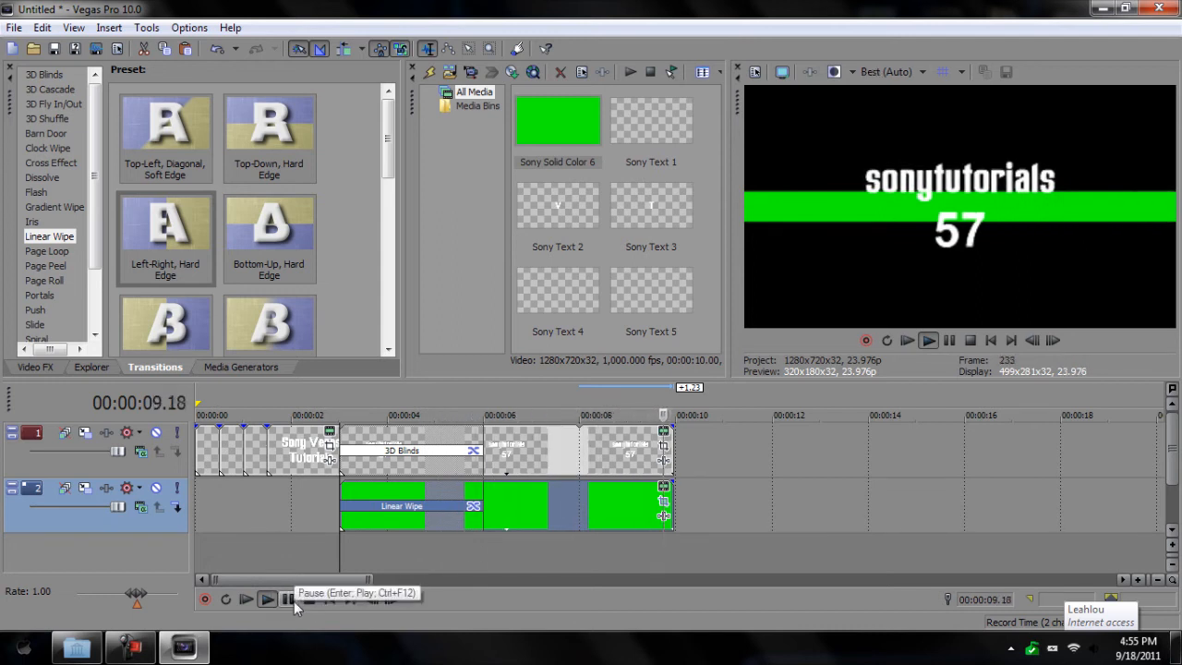
pyautogui.click(293, 601)
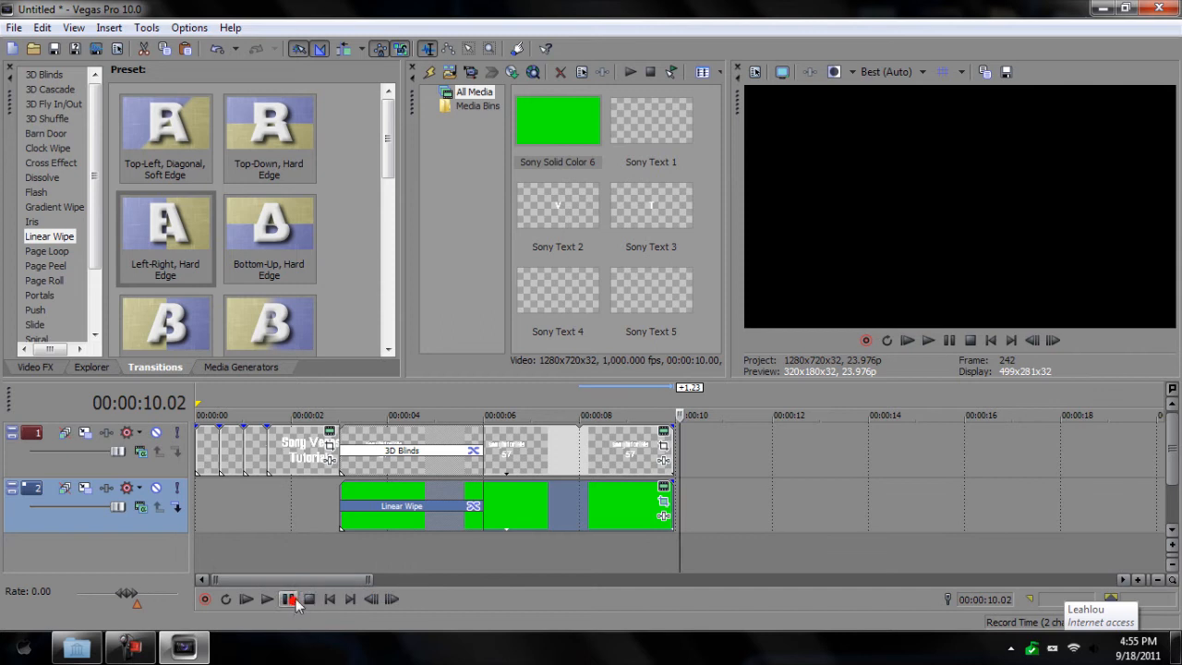
pyautogui.click(201, 396)
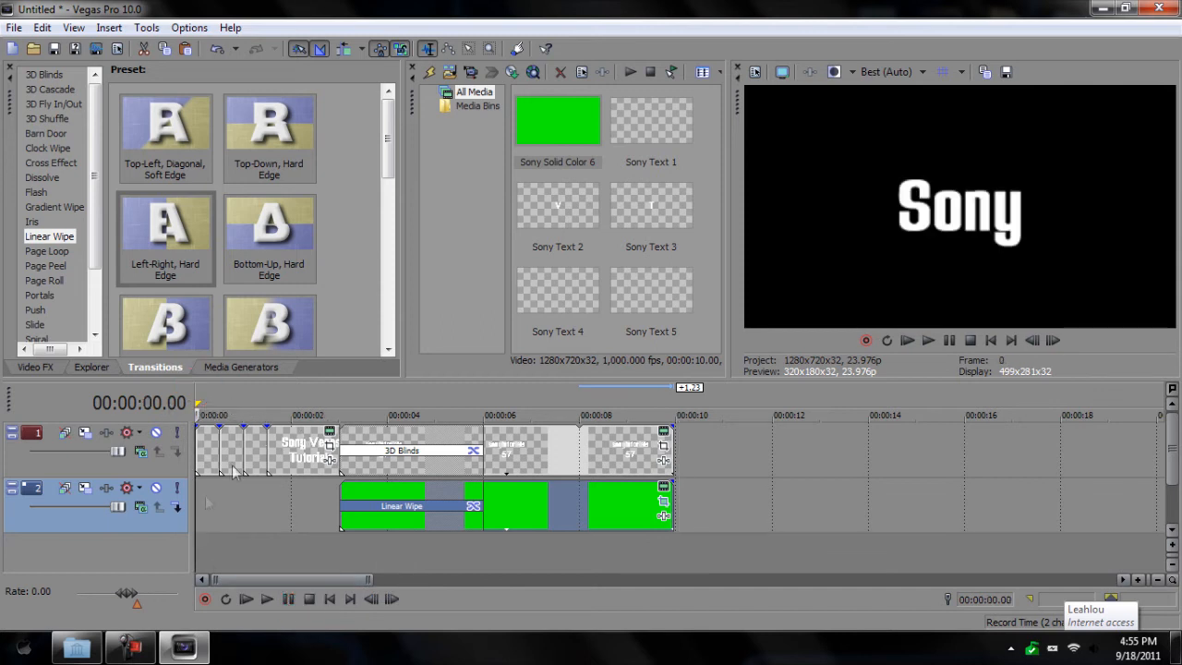
# Step: Insert a new audio track and make the green stripe's track 2 shorter
pyautogui.rightClick(90, 548)
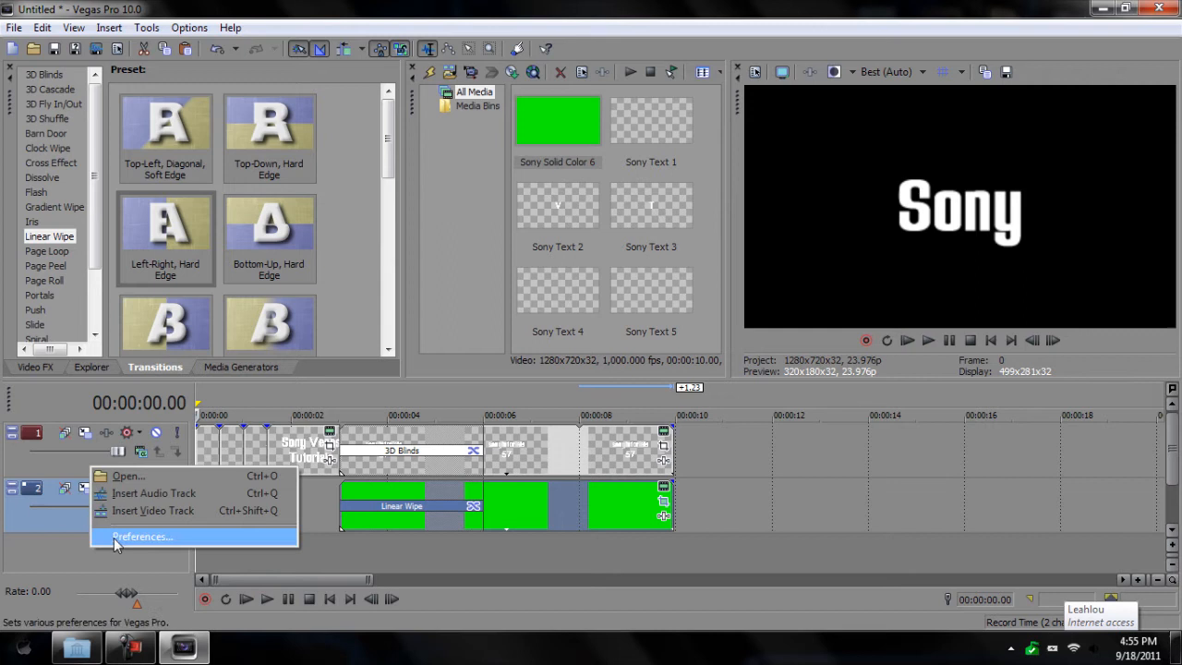
pyautogui.click(153, 494)
pyautogui.scroll(1, 236, 480)
pyautogui.scroll(-1, 300, 504)
pyautogui.moveTo(1172, 466); pyautogui.dragTo(1177, 450)
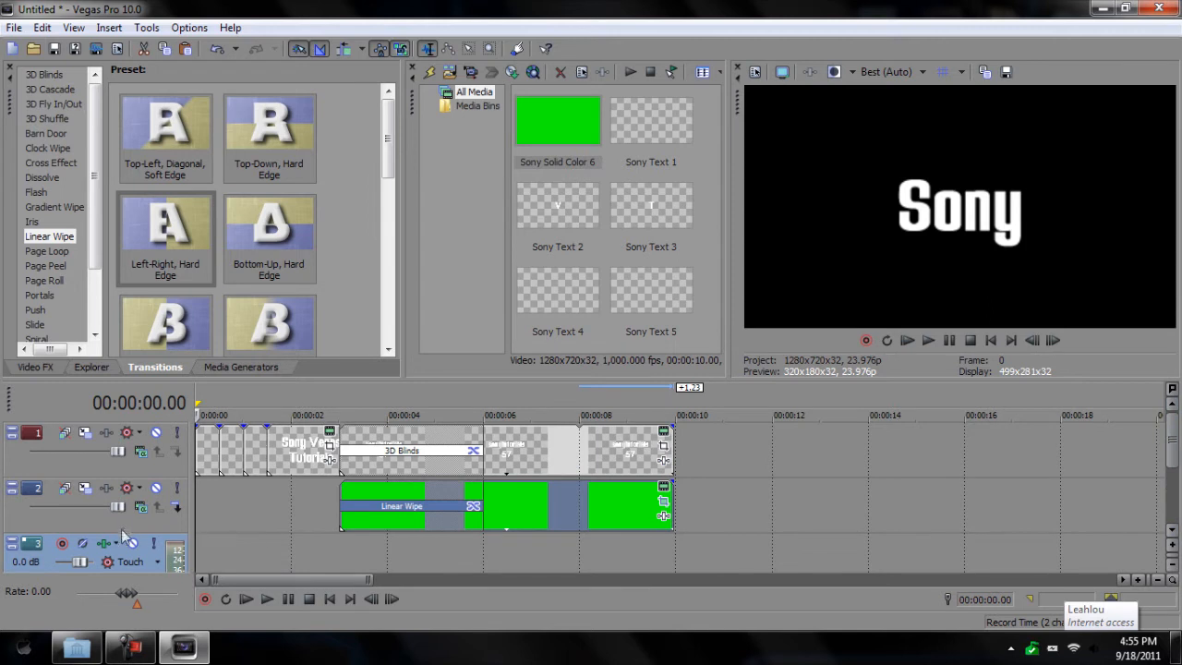
pyautogui.moveTo(134, 533); pyautogui.dragTo(136, 486)
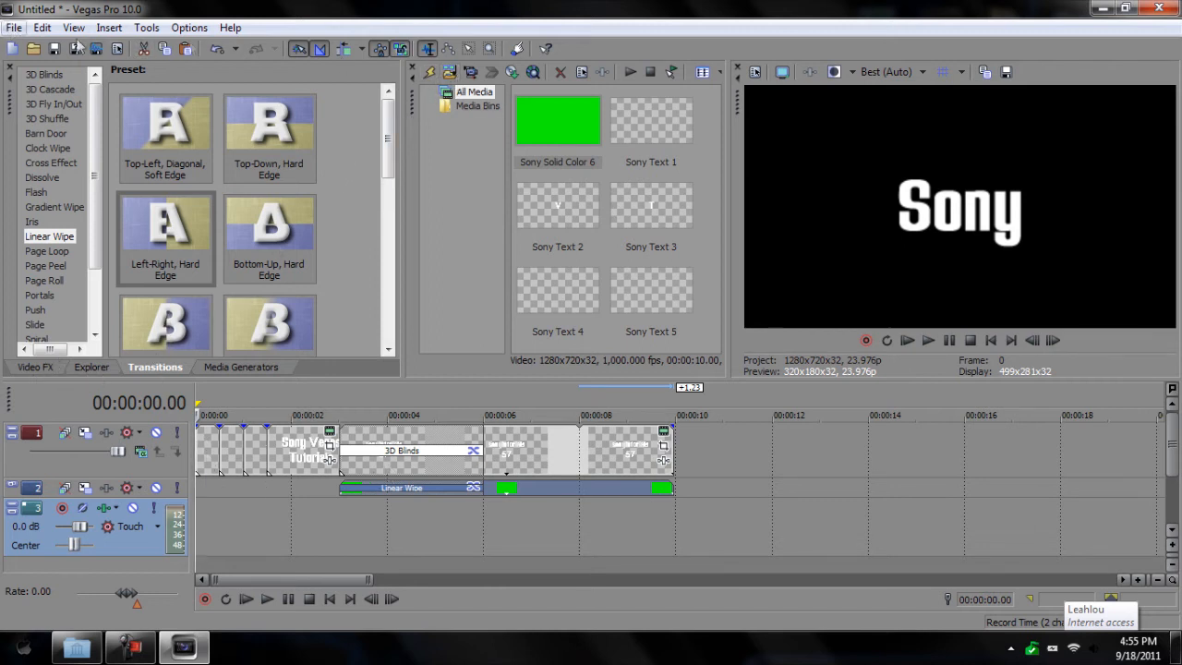
# Step: Import Big_Gun_01.wav from the desktop's Bonus_Sound_FX folder into project media
pyautogui.click(452, 73)
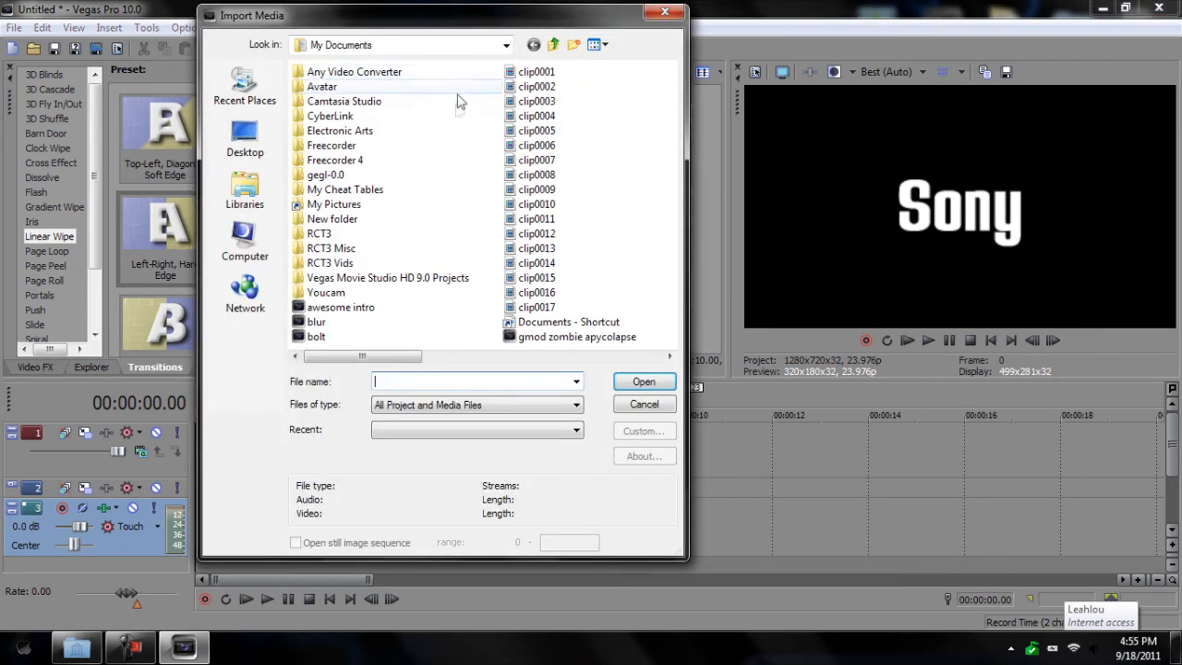
pyautogui.click(245, 139)
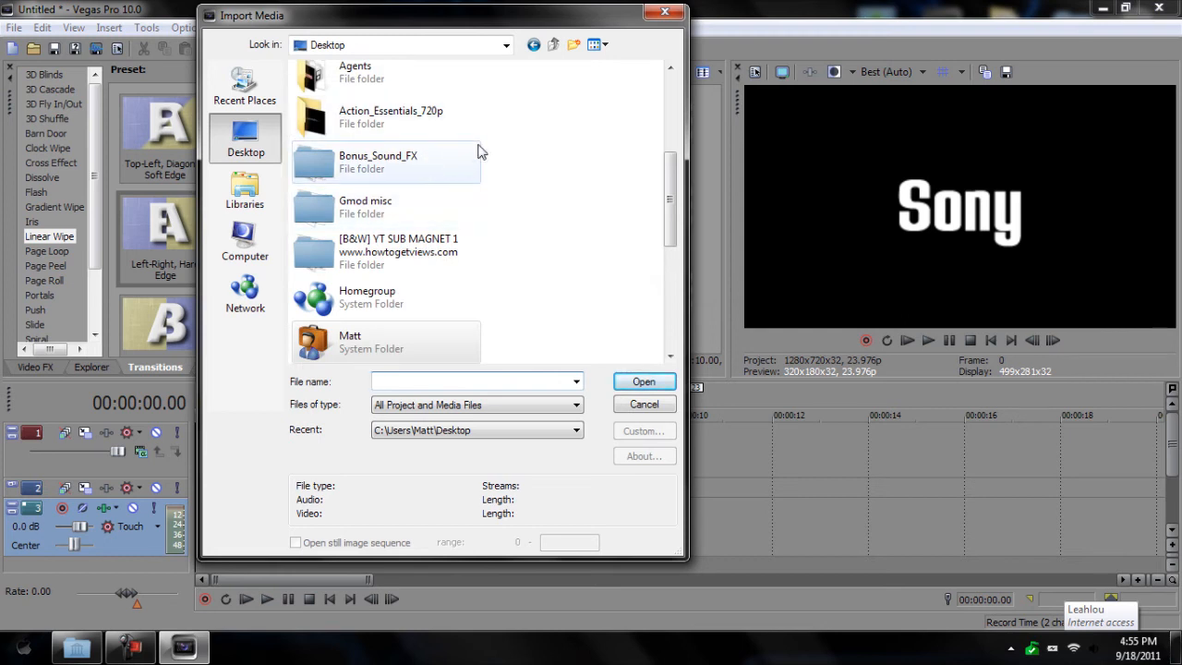
pyautogui.doubleClick(428, 163)
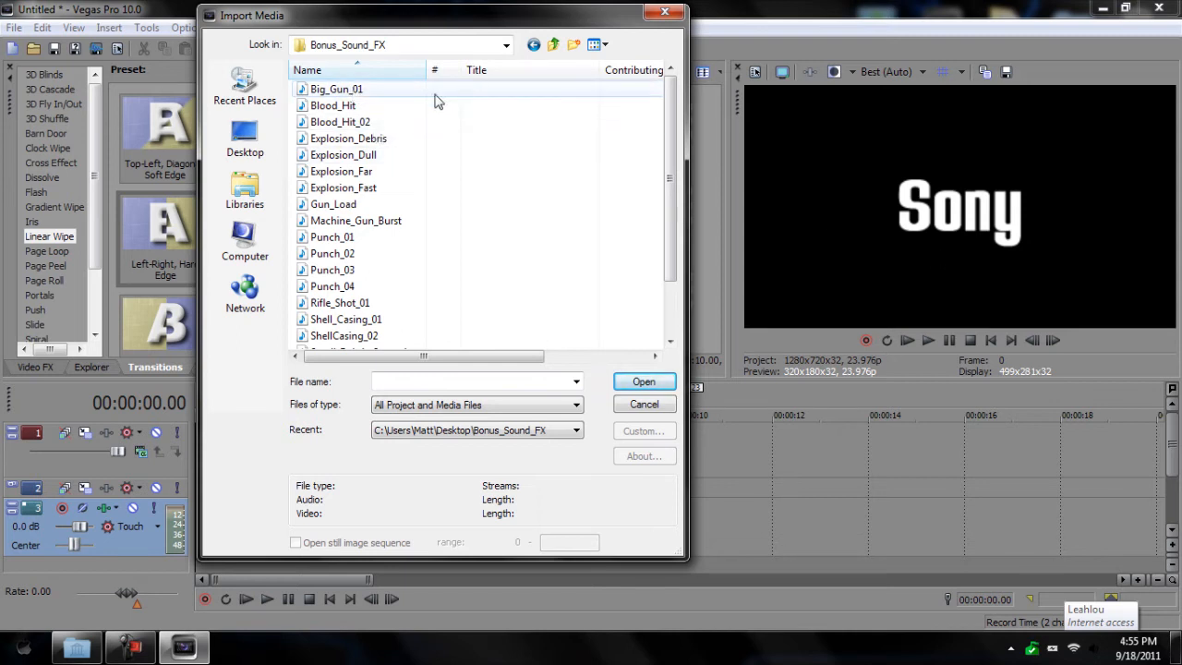
pyautogui.doubleClick(373, 89)
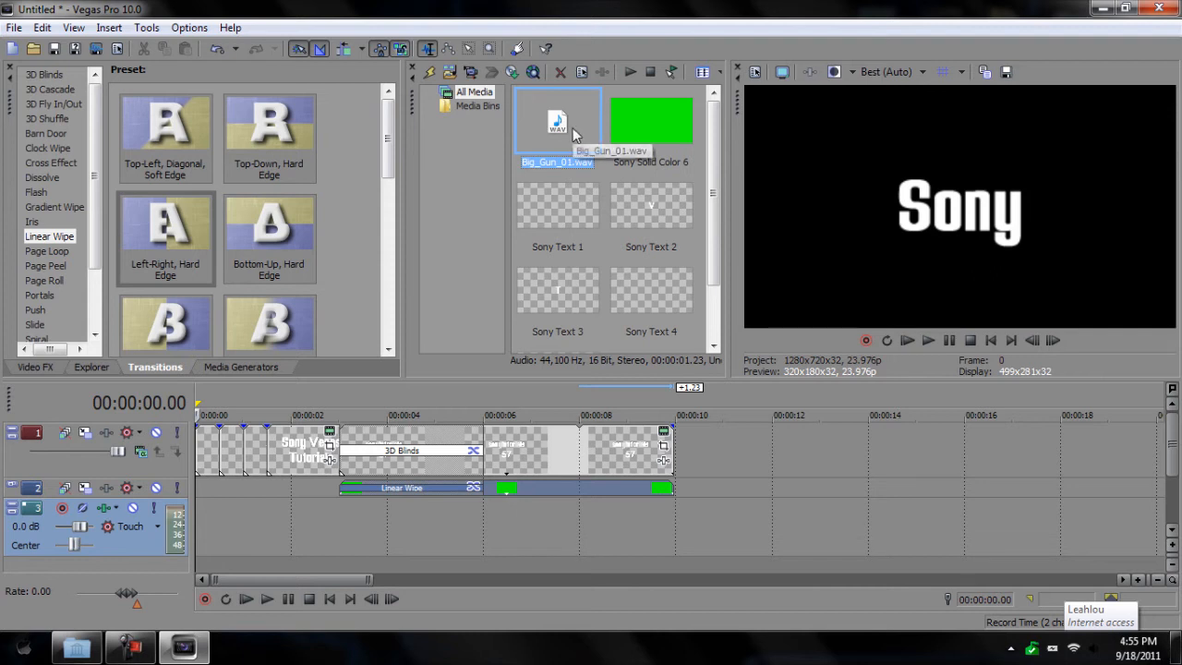
pyautogui.scroll(-2, 395, 403)
# Step: Place a Big_Gun_01 gunshot at the start of the audio track, preview it, and trim it
pyautogui.click(228, 507)
pyautogui.scroll(5, 230, 501)
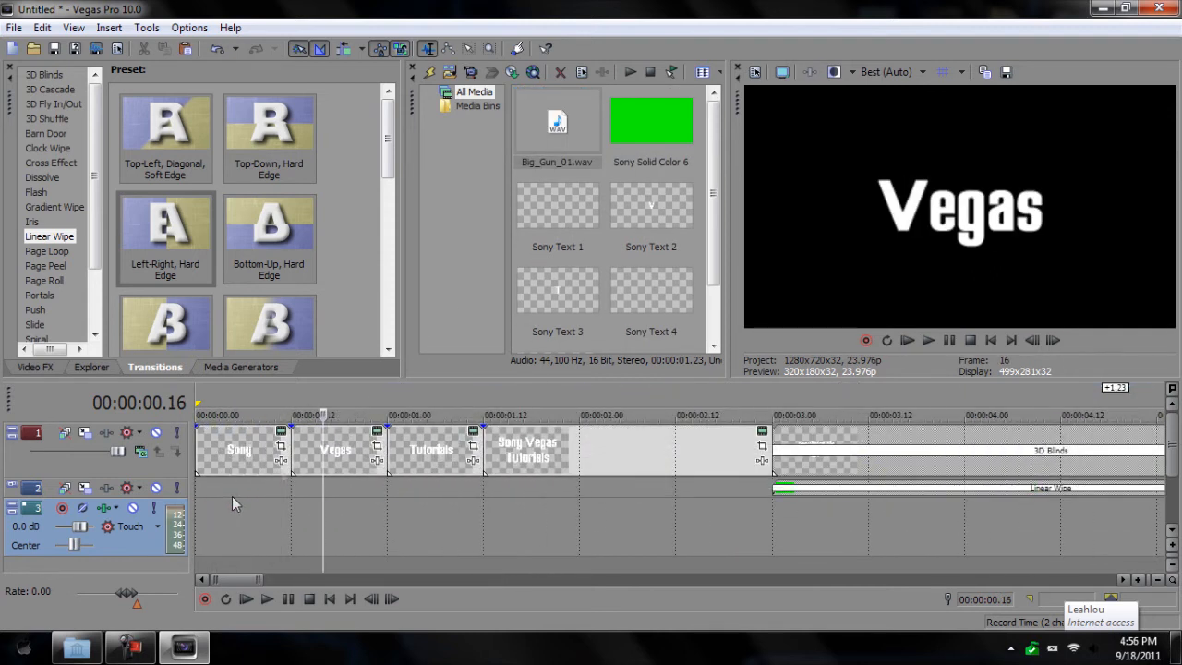
pyautogui.moveTo(557, 109); pyautogui.dragTo(218, 515)
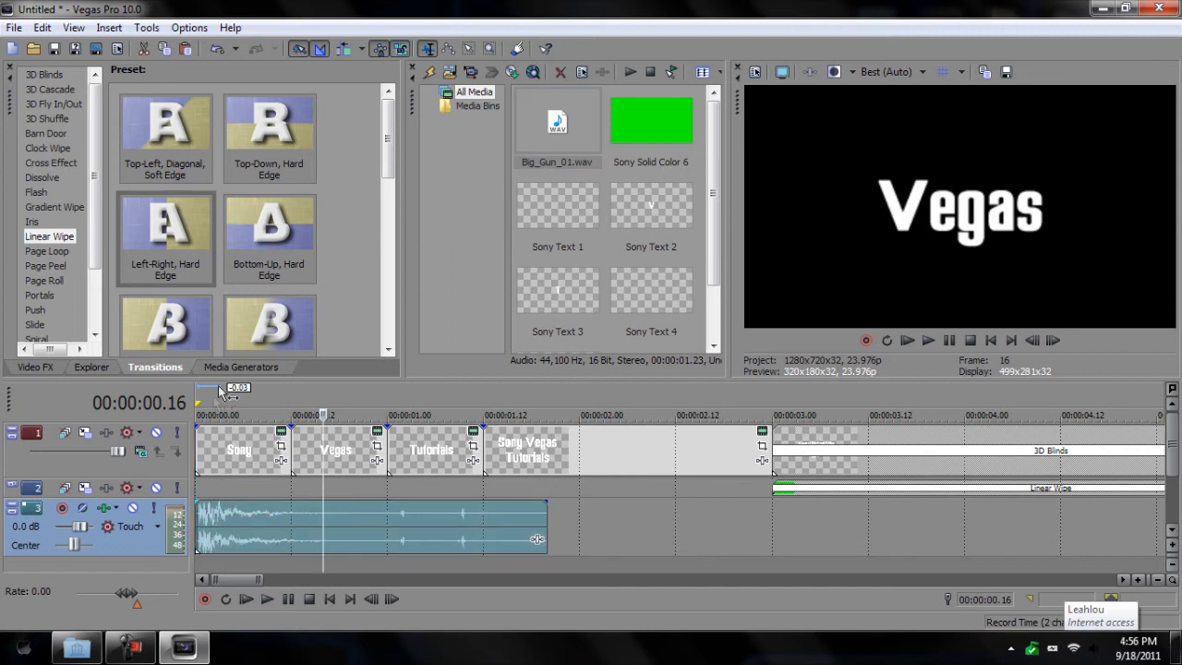
pyautogui.click(200, 402)
pyautogui.click(267, 602)
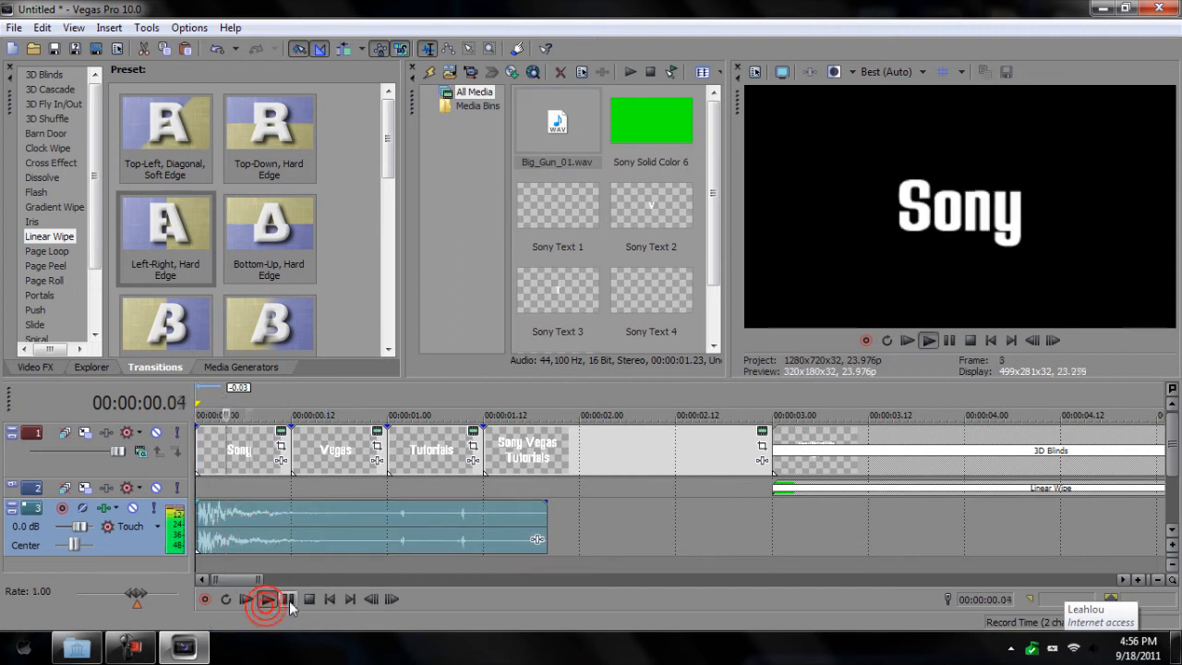
pyautogui.click(288, 600)
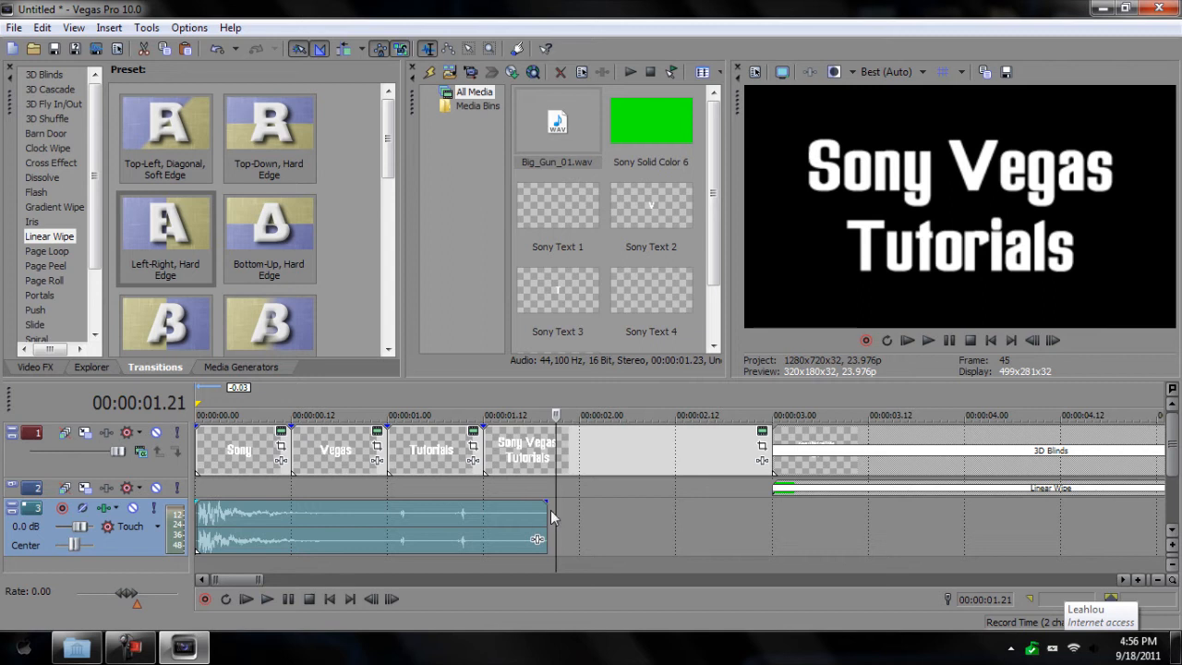
pyautogui.moveTo(550, 517); pyautogui.dragTo(285, 522)
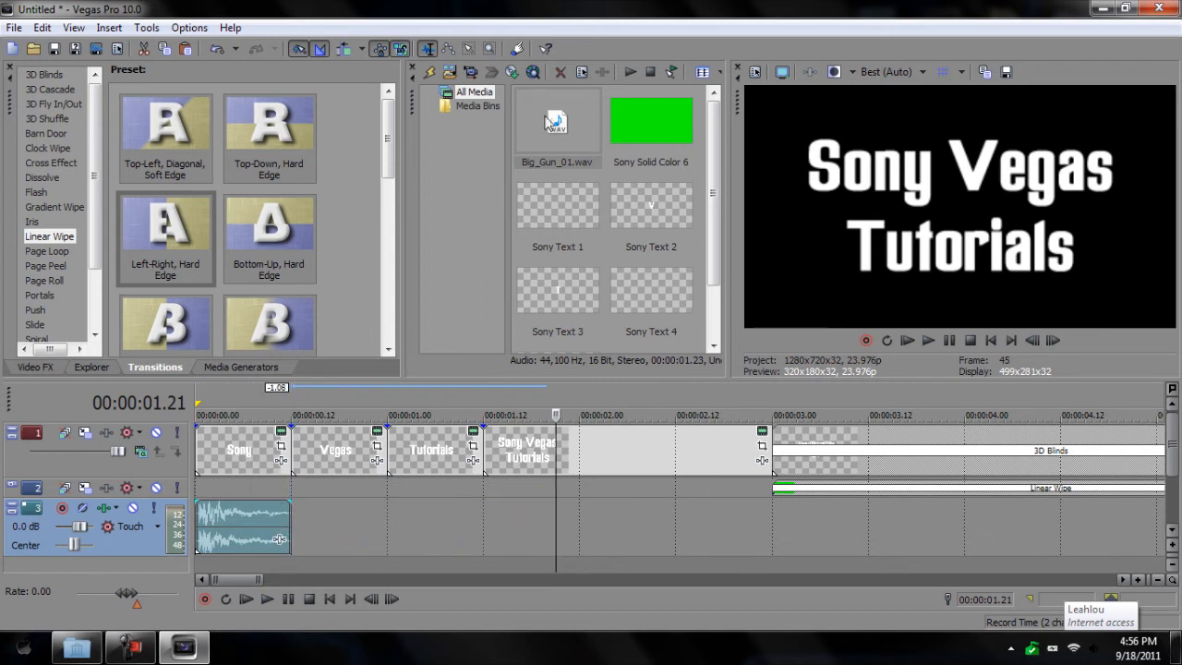
# Step: Add trimmed gunshots under the Vegas, Tutorials and Sony Vegas Tutorials titles
pyautogui.moveTo(558, 122); pyautogui.dragTo(326, 527)
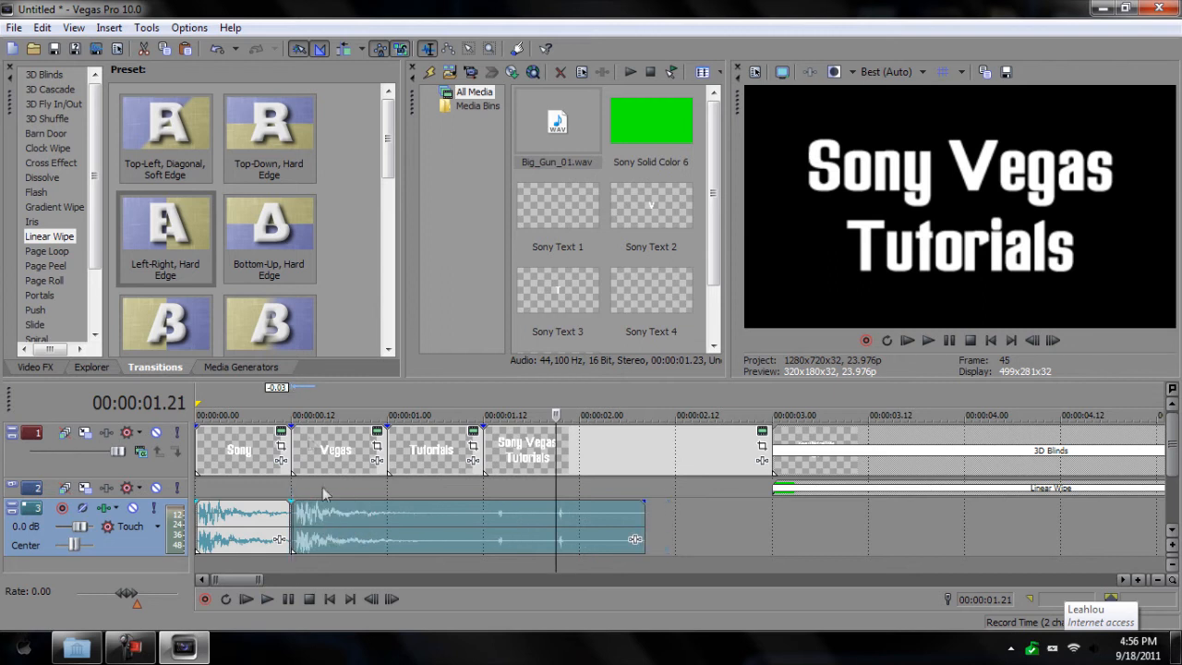
pyautogui.moveTo(644, 515); pyautogui.dragTo(386, 543)
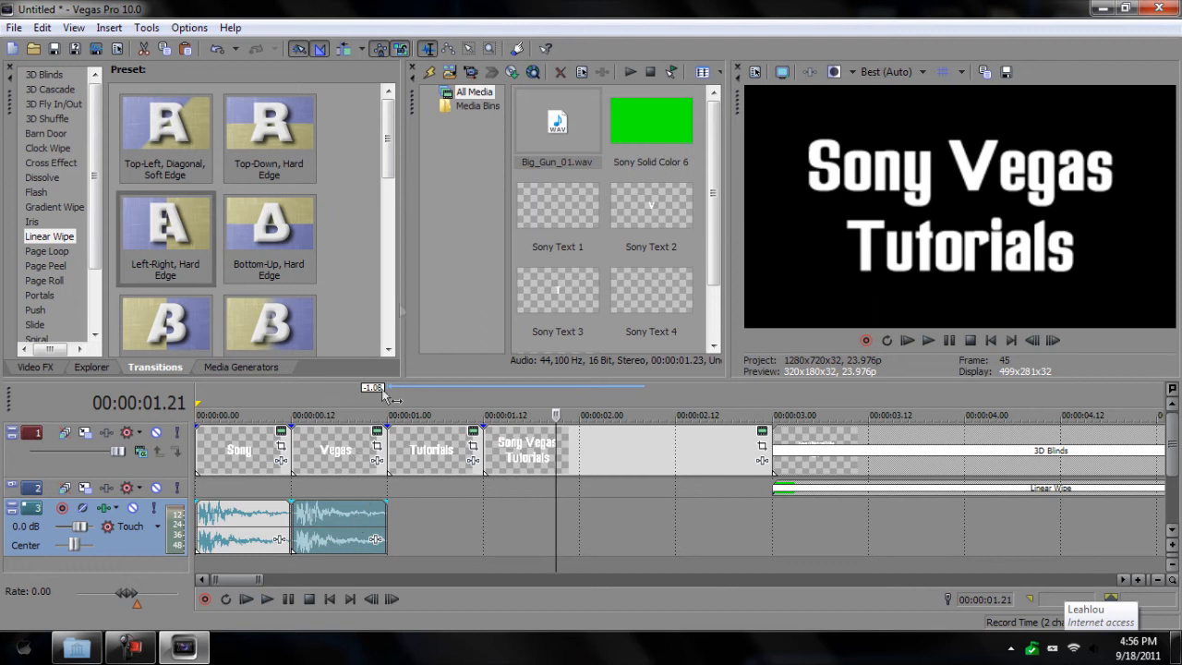
pyautogui.moveTo(541, 140); pyautogui.dragTo(424, 531)
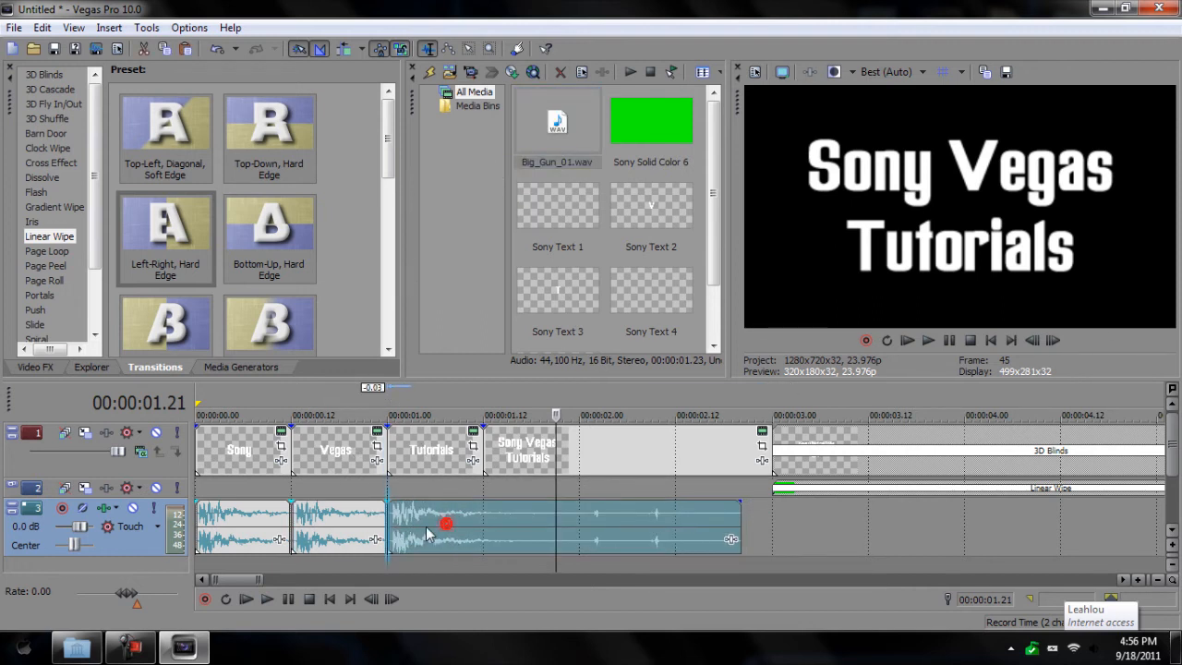
pyautogui.moveTo(741, 522); pyautogui.dragTo(483, 530)
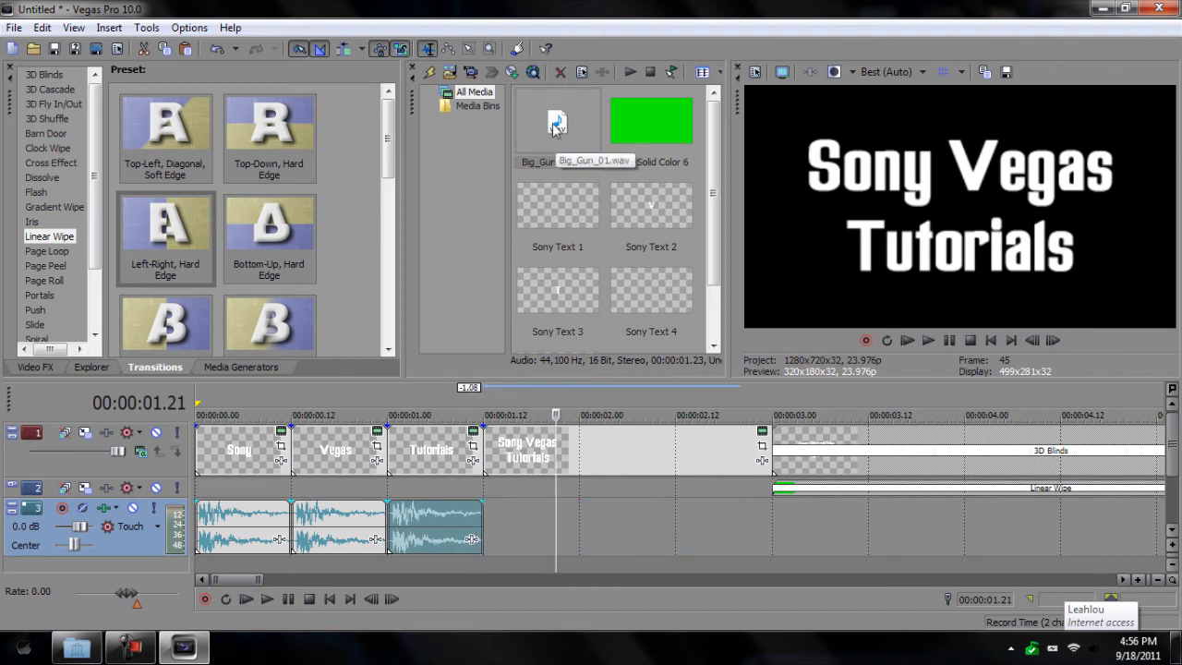
pyautogui.moveTo(554, 126); pyautogui.dragTo(499, 520)
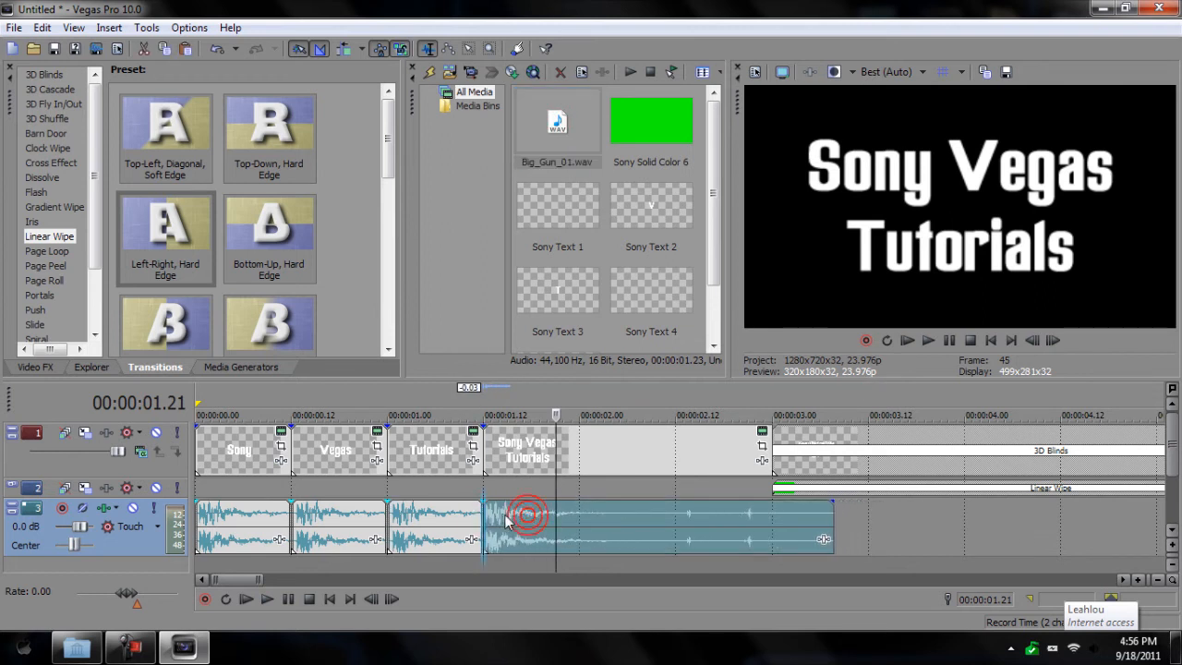
pyautogui.moveTo(834, 522); pyautogui.dragTo(612, 527)
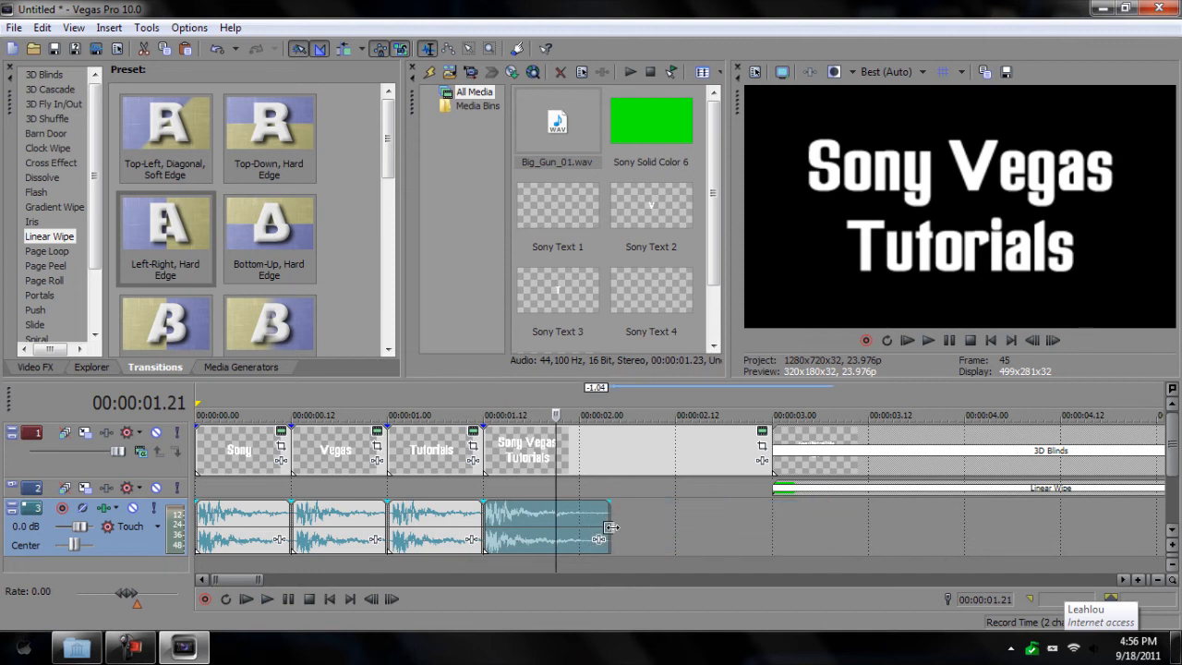
pyautogui.click(198, 399)
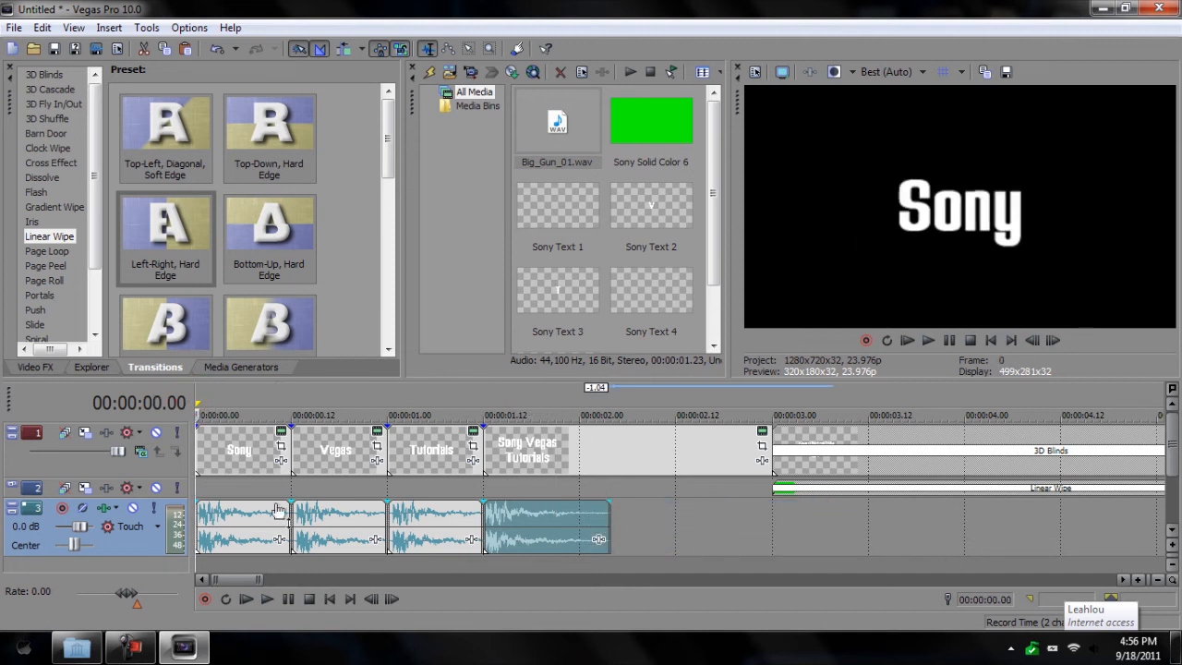
# Step: Play the intro to hear the gunshots, then set the playhead to 00:00:03.00
pyautogui.click(266, 599)
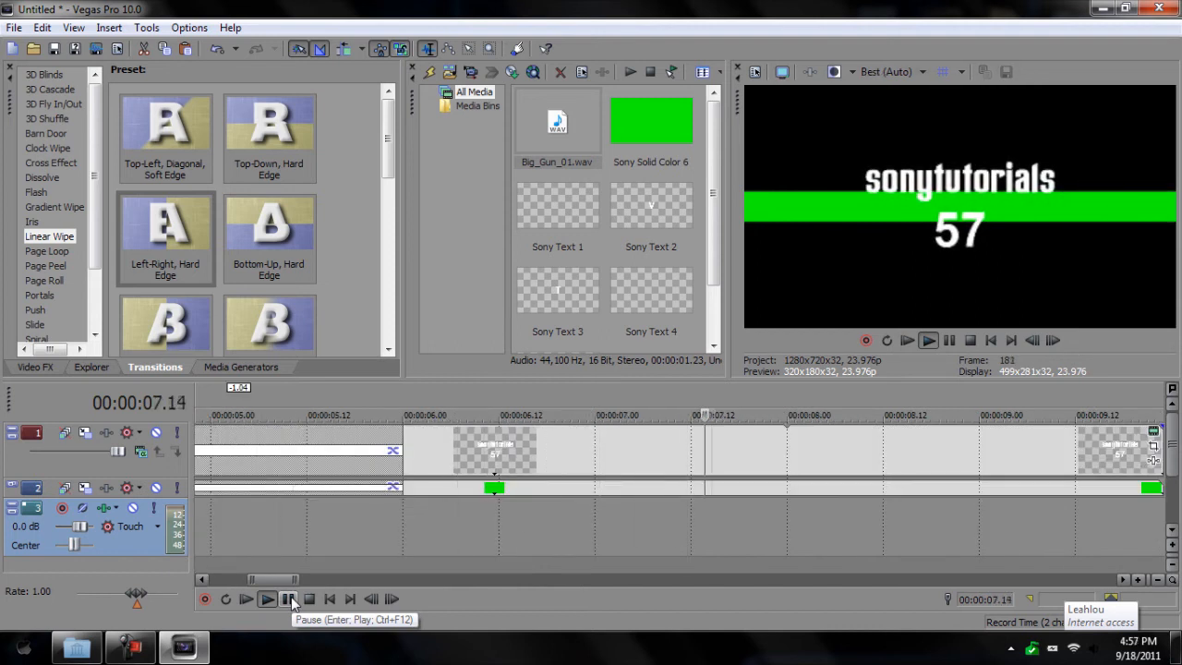
pyautogui.click(289, 599)
pyautogui.scroll(-5, 345, 531)
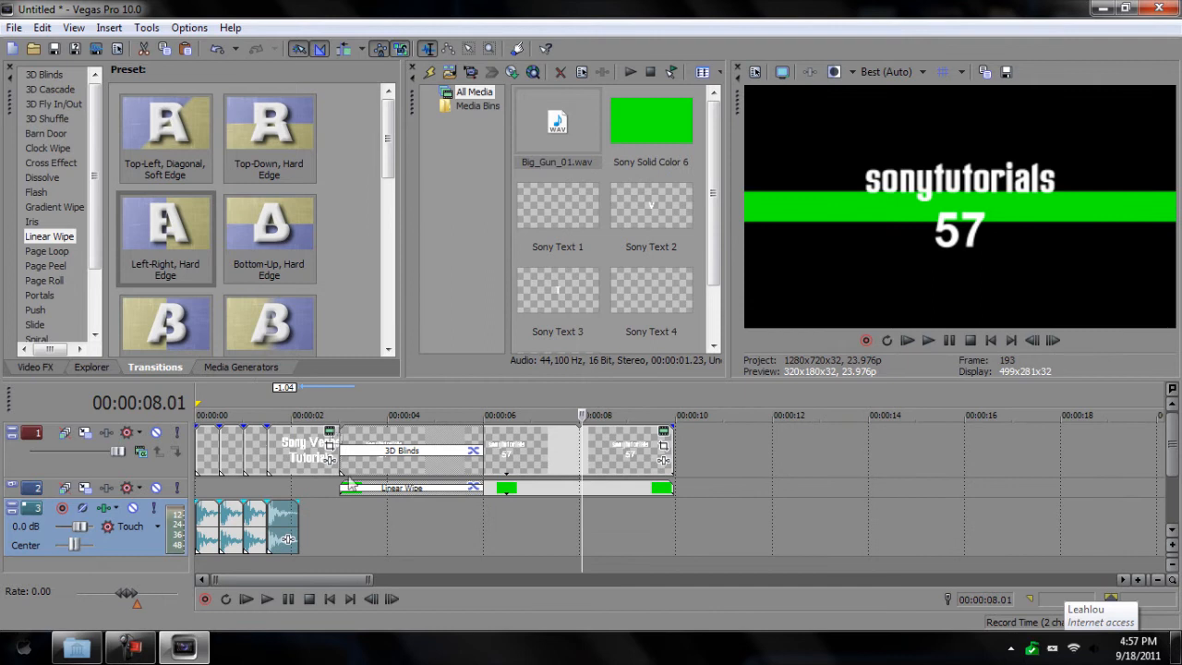
pyautogui.click(197, 403)
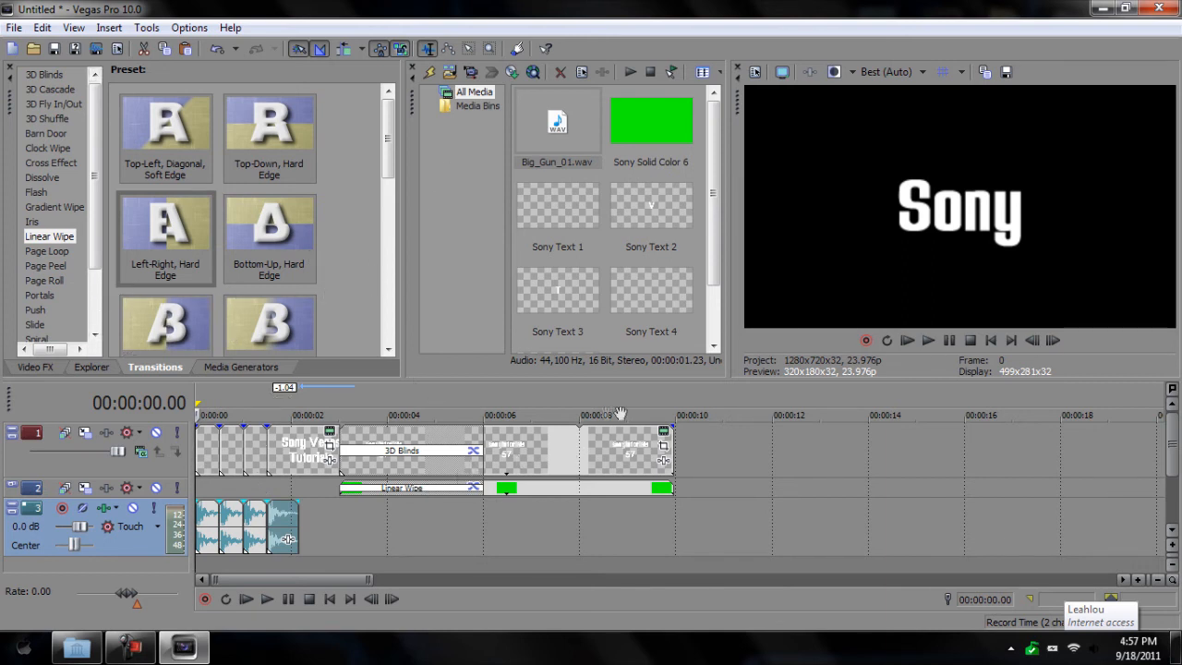
pyautogui.click(285, 414)
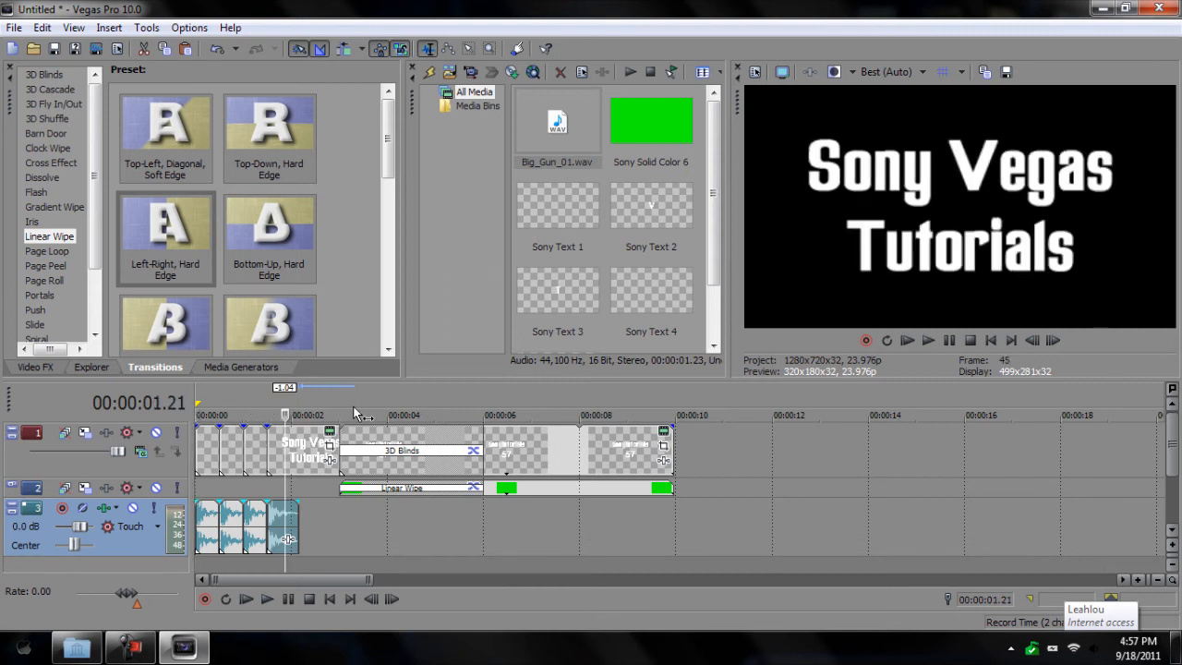
pyautogui.moveTo(335, 404); pyautogui.dragTo(340, 403)
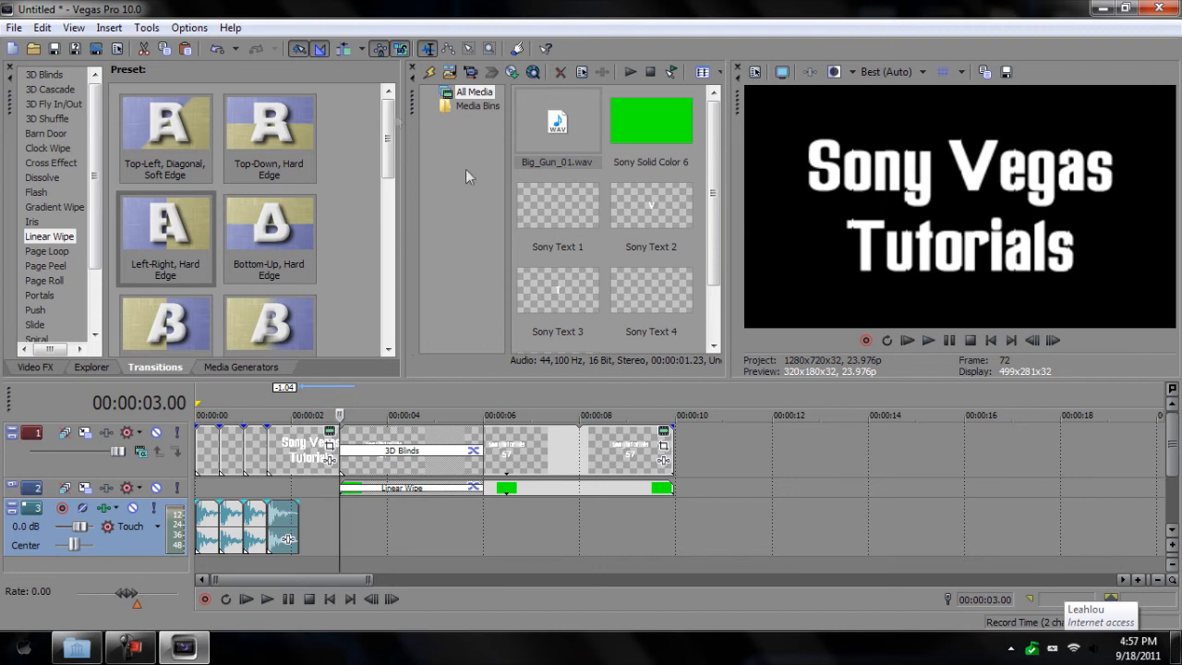
# Step: Import Echo swoosh.wav from Desktop > Designer Sound FX > Swishes and drop it on track 3 at 3 seconds
pyautogui.click(449, 72)
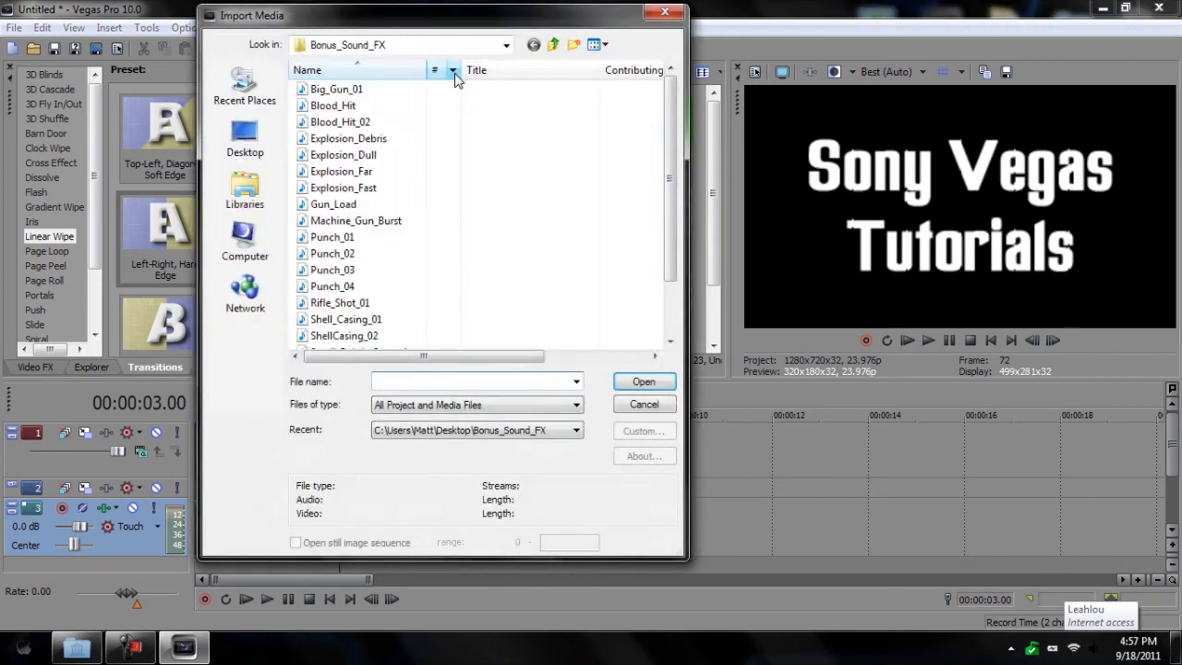
pyautogui.click(245, 140)
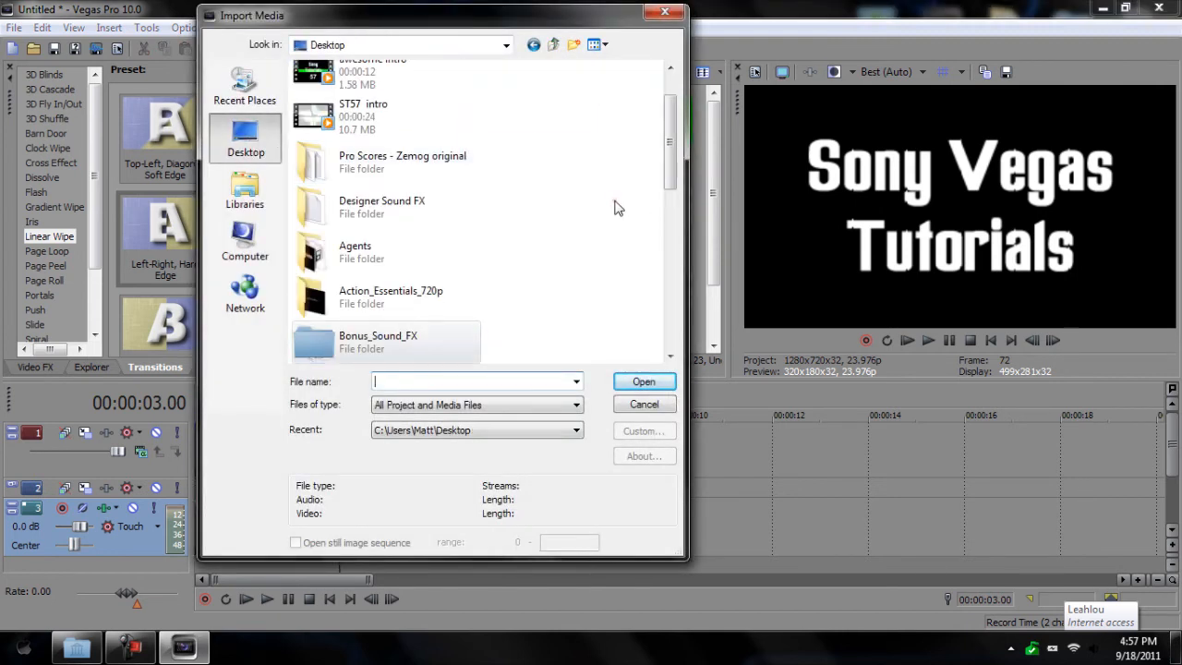
pyautogui.doubleClick(415, 208)
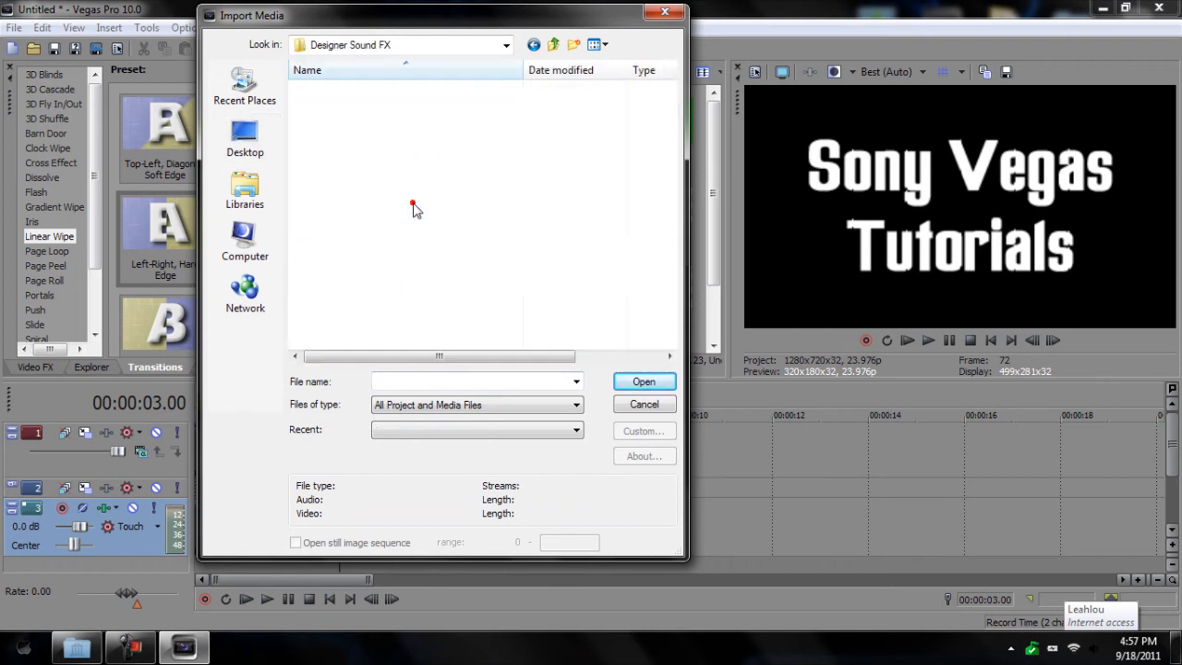
pyautogui.doubleClick(367, 174)
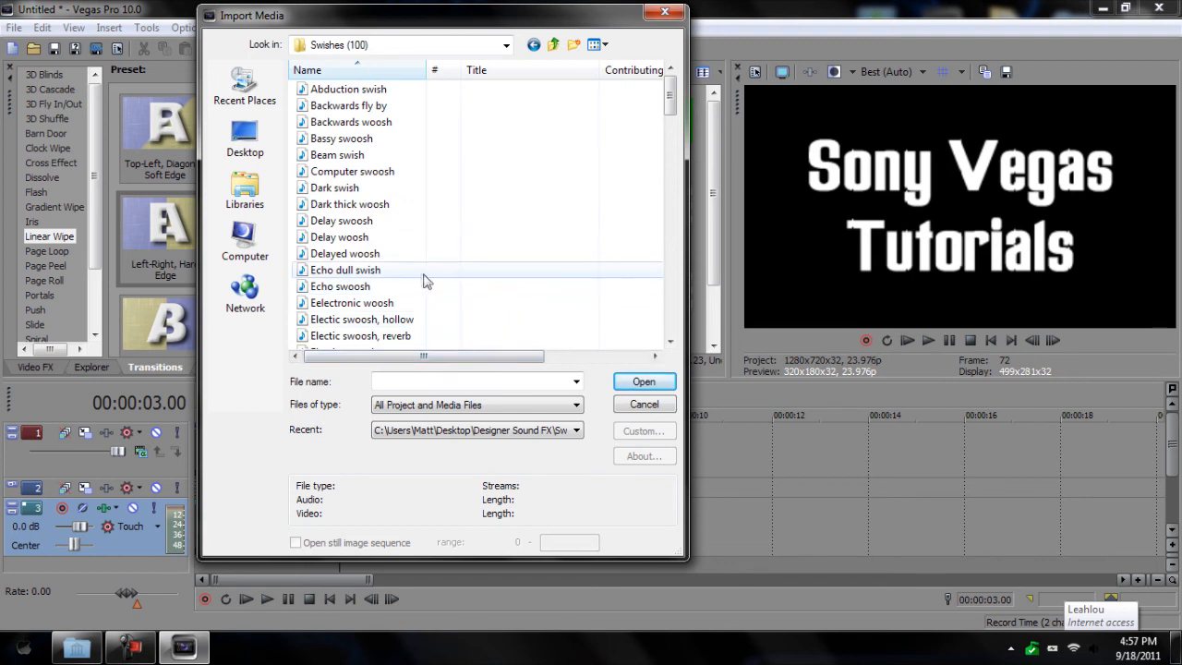
pyautogui.scroll(-2, 424, 277)
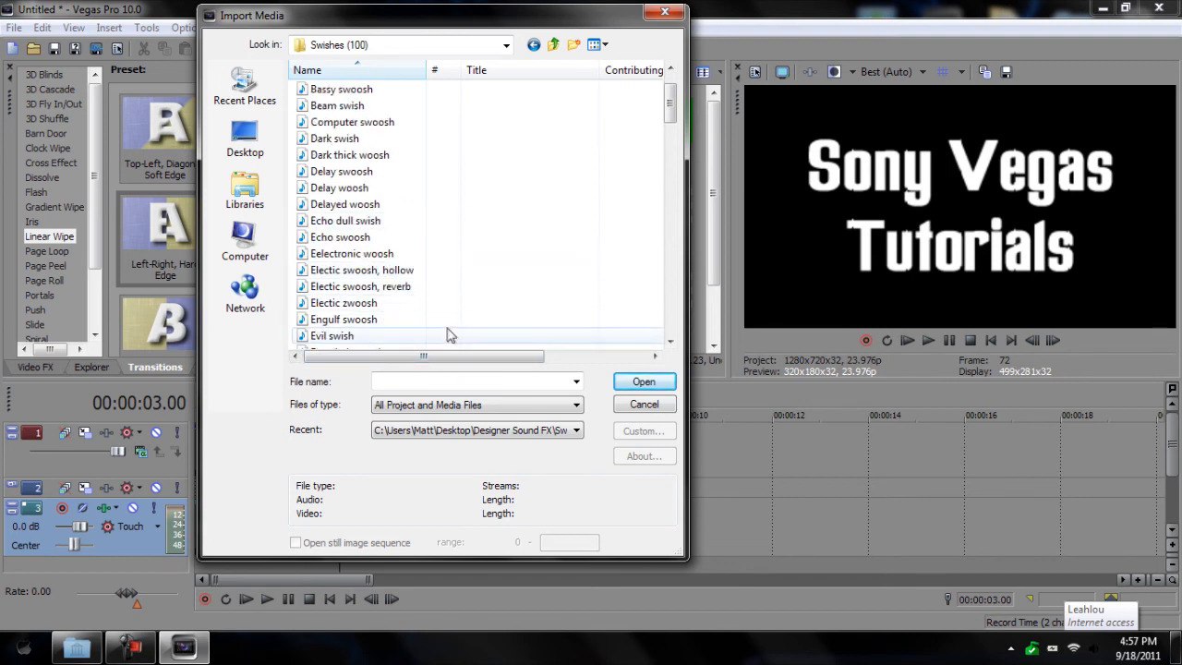
pyautogui.scroll(-1, 451, 330)
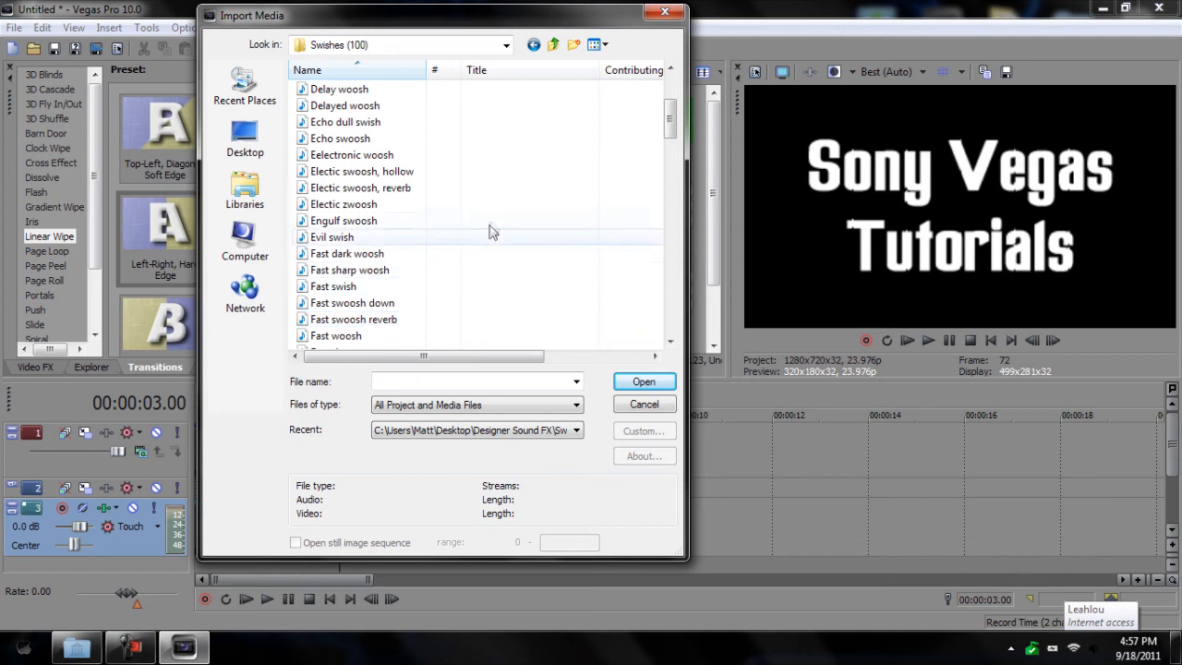
pyautogui.doubleClick(370, 138)
pyautogui.moveTo(646, 125); pyautogui.dragTo(344, 518)
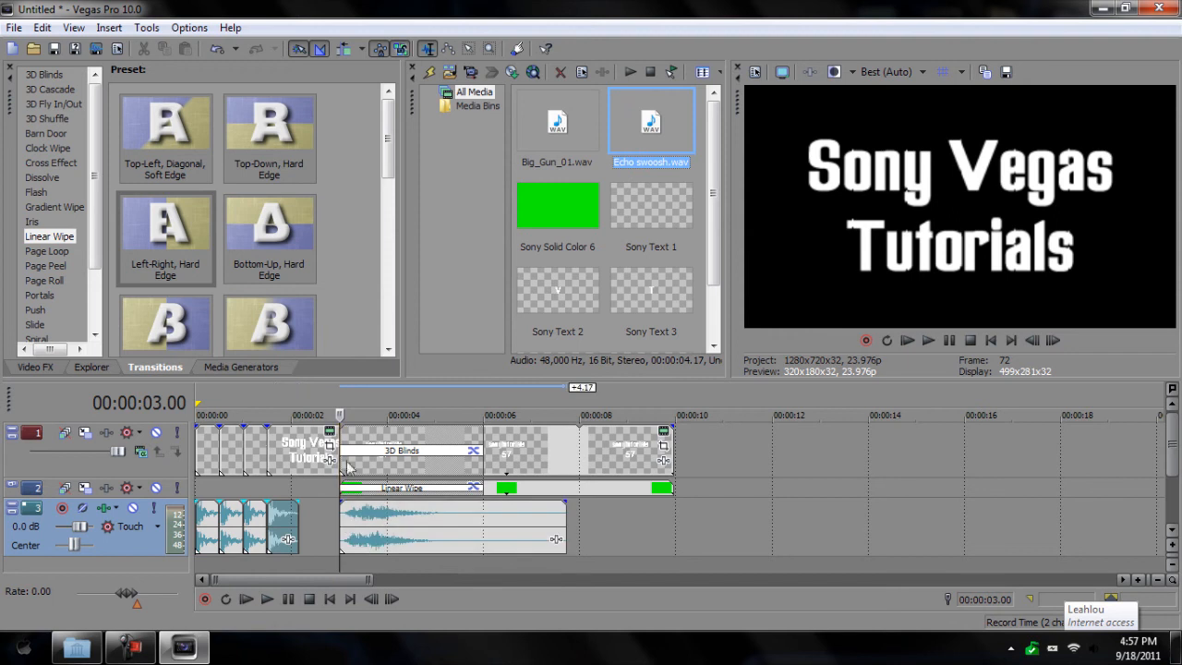
# Step: Preview the swoosh from 3 seconds, then open Event Pan/Crop for the sonytutorials 57 text clip
pyautogui.click(266, 598)
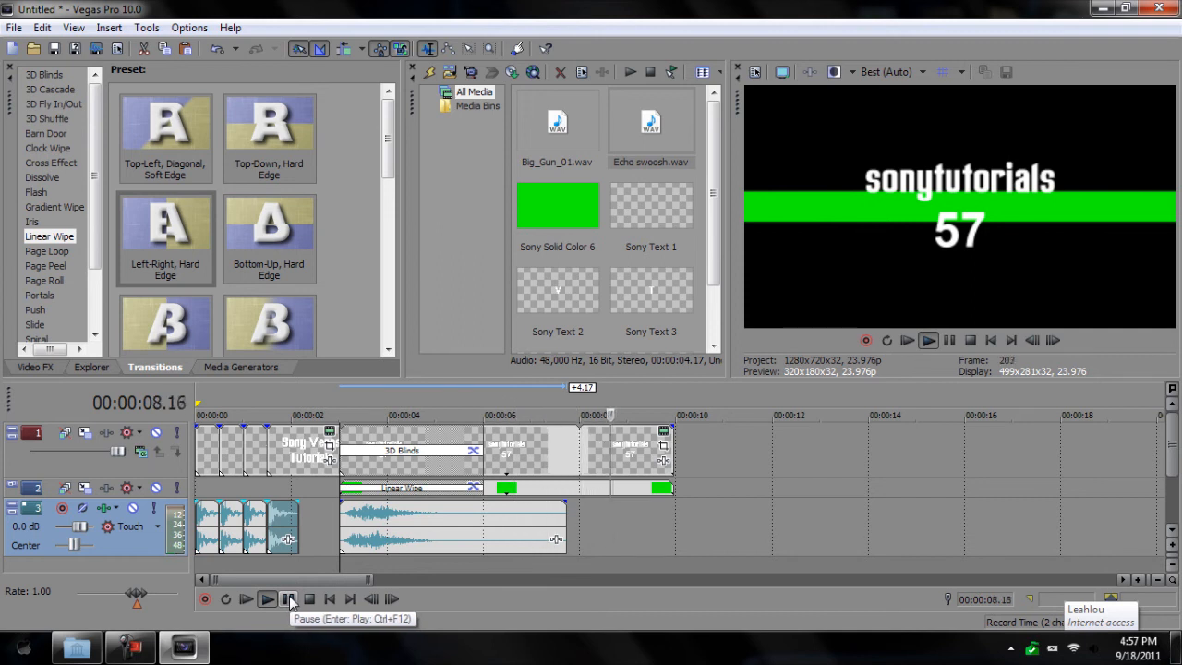
pyautogui.click(289, 599)
pyautogui.click(633, 398)
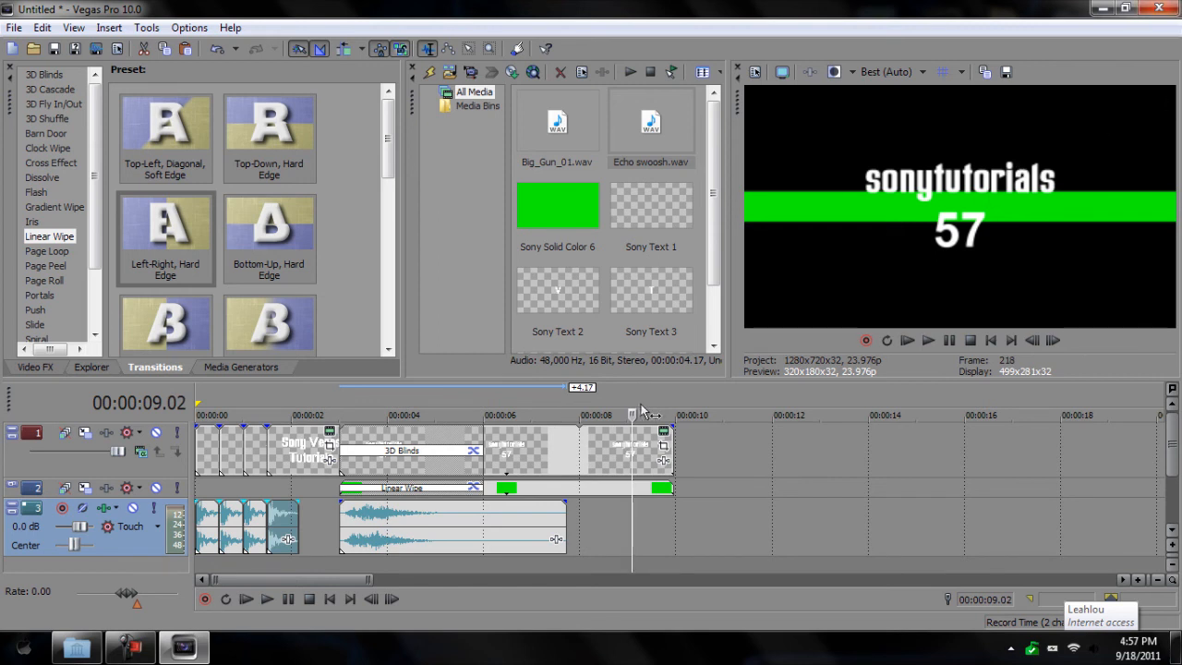
pyautogui.click(340, 398)
pyautogui.click(268, 600)
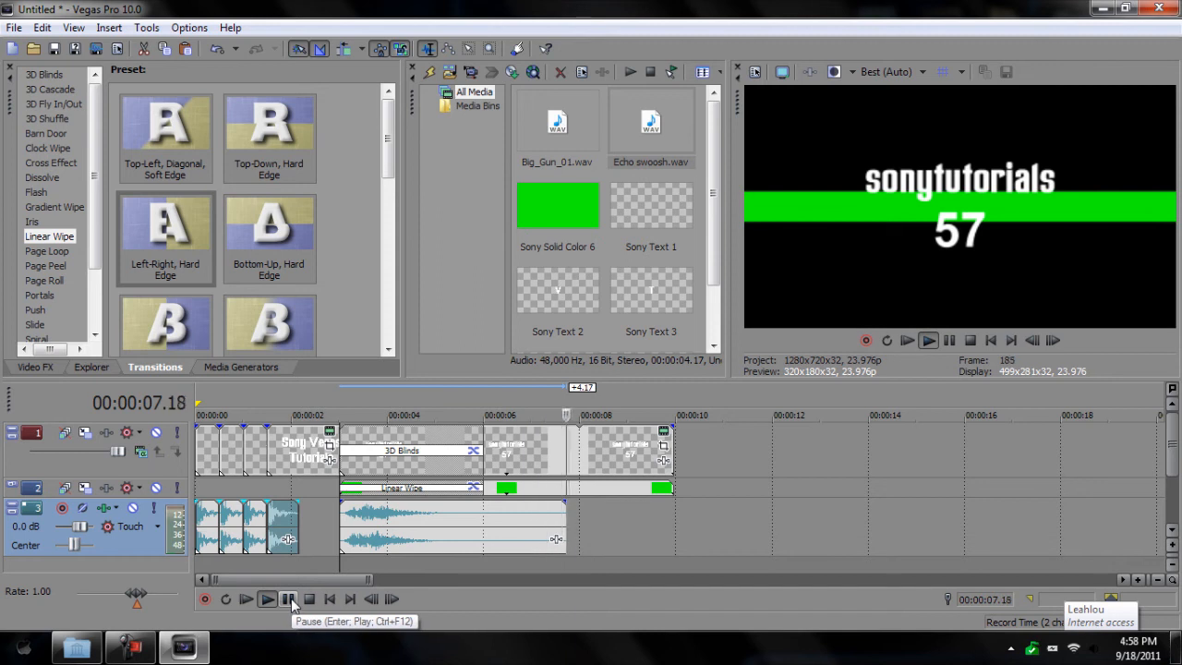
pyautogui.click(289, 599)
pyautogui.click(625, 452)
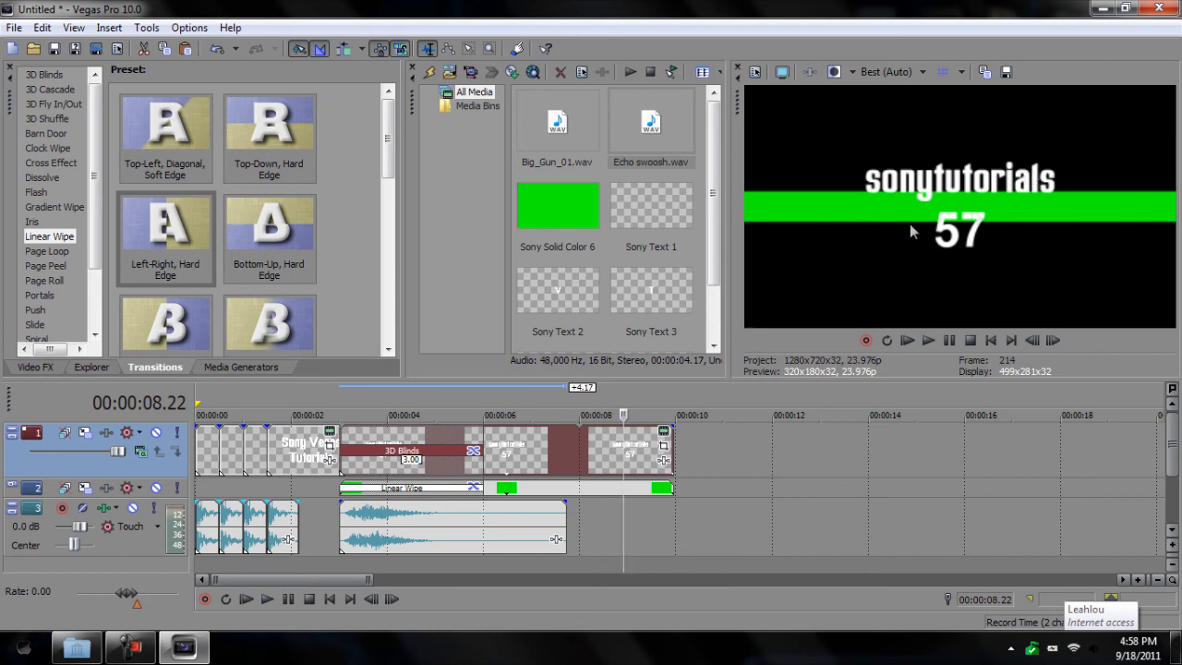
pyautogui.click(663, 432)
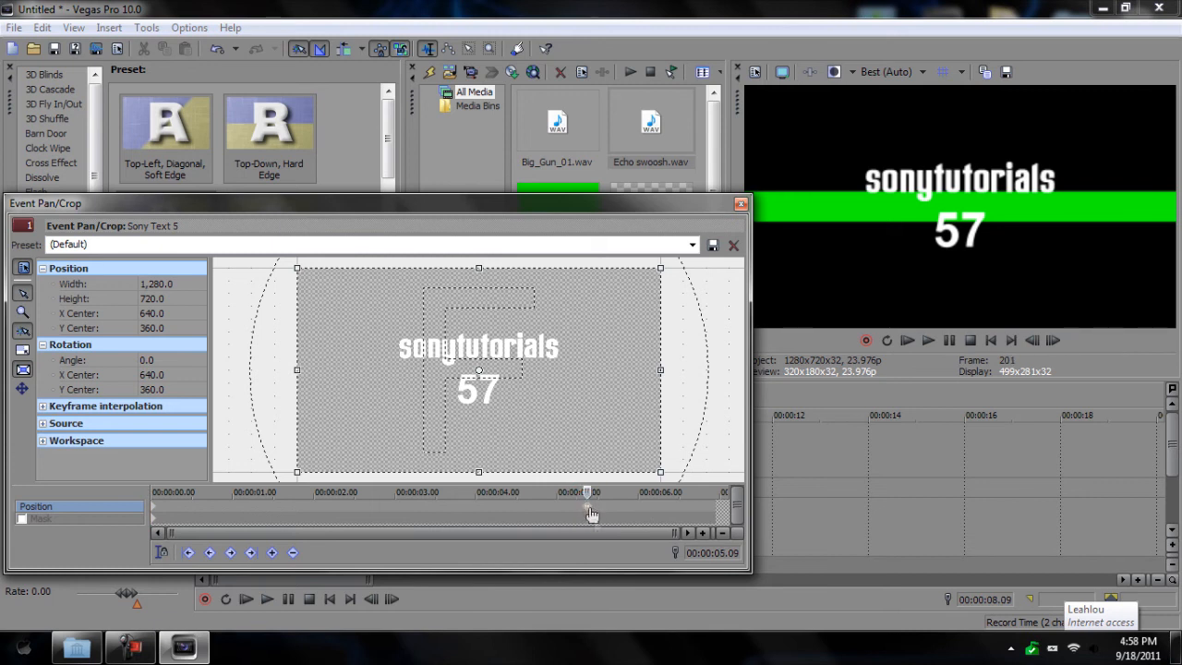
# Step: Add a Pan/Crop keyframe near 05.22 that zooms tightly onto '57' at the clip's end
pyautogui.click(713, 506)
pyautogui.doubleClick(711, 506)
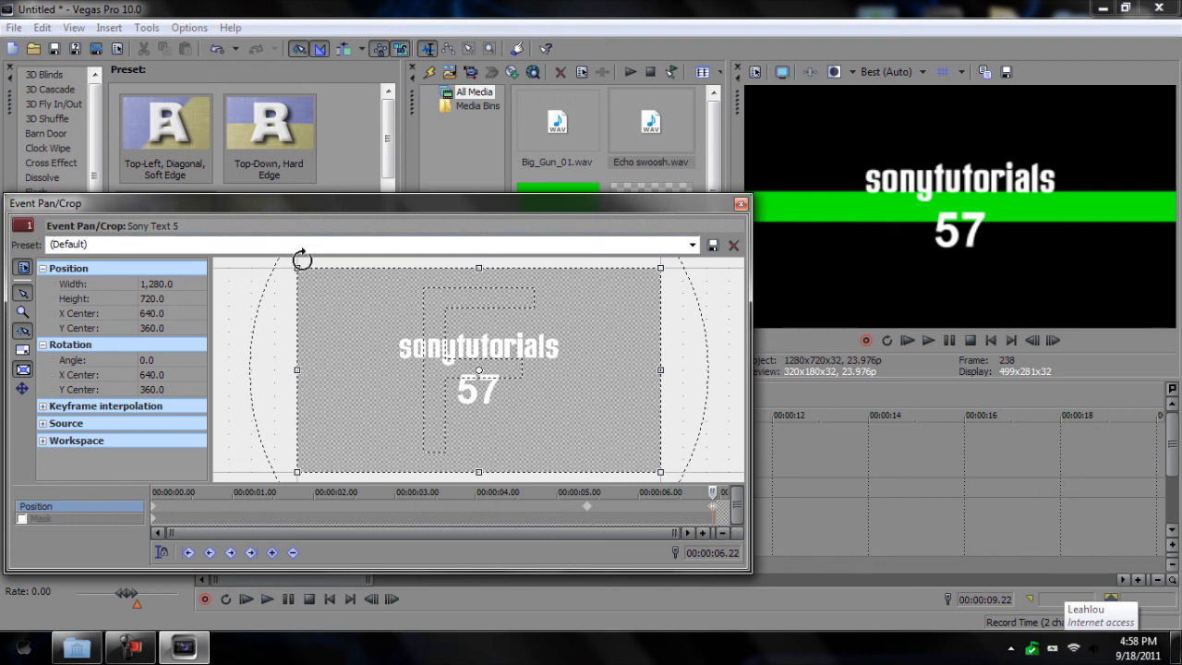
pyautogui.moveTo(298, 266); pyautogui.dragTo(453, 364)
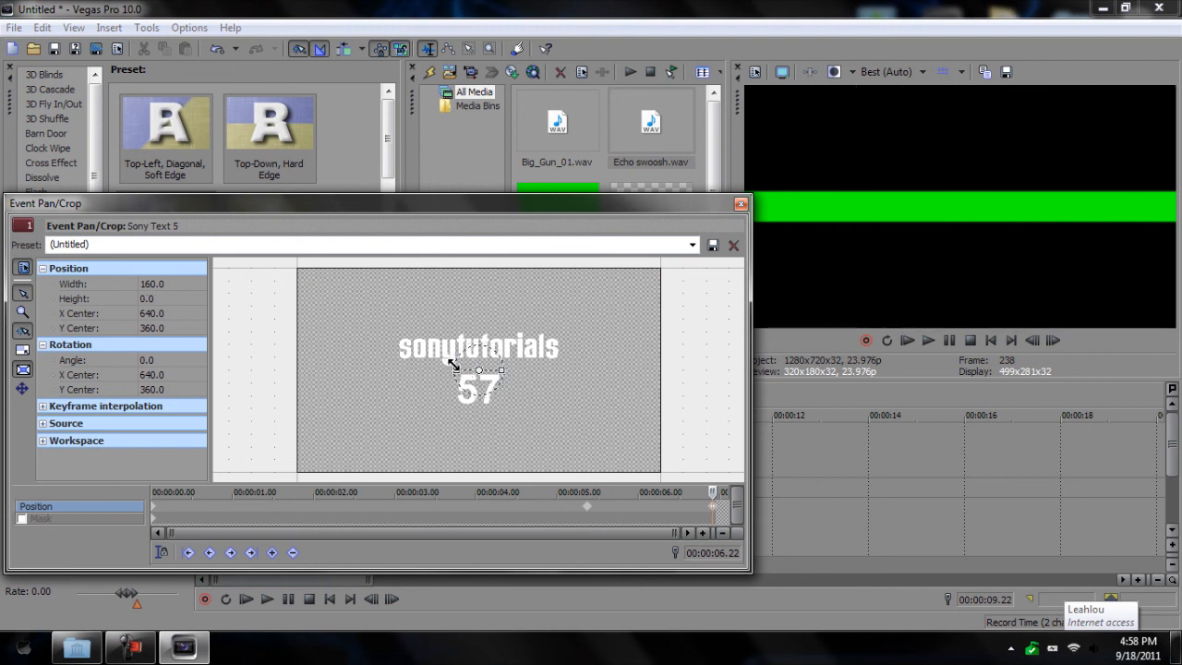
pyautogui.click(742, 205)
pyautogui.click(577, 411)
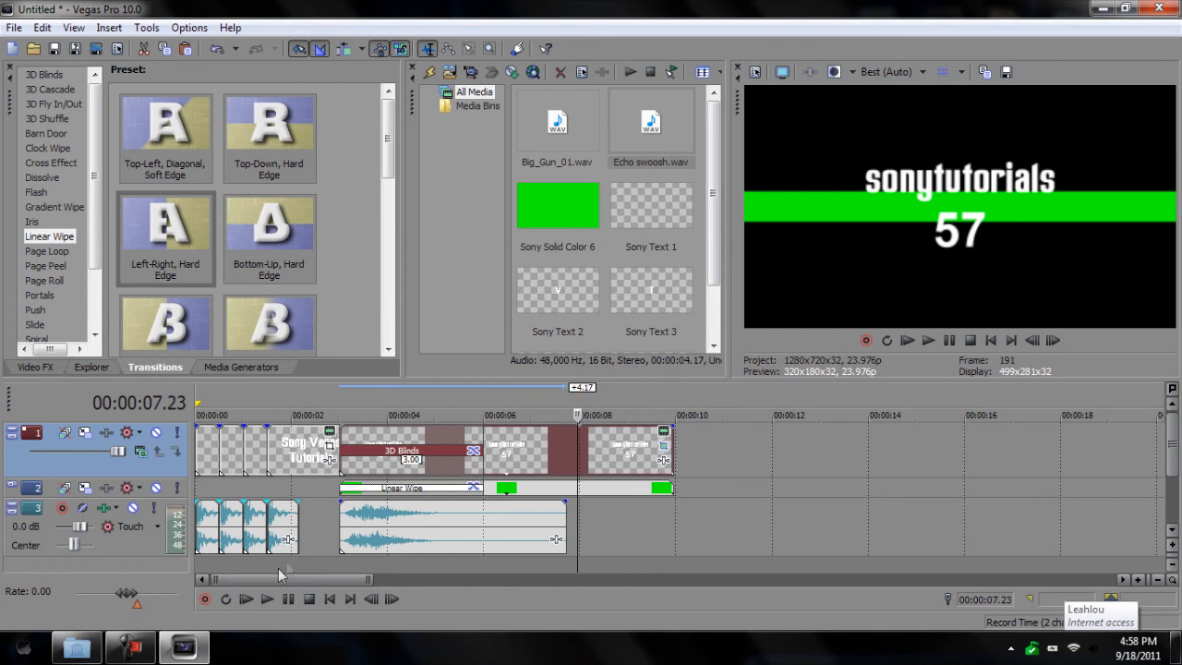
# Step: Add a Hard Flash transition to the end of the sonytutorials 57 text clip
pyautogui.click(267, 598)
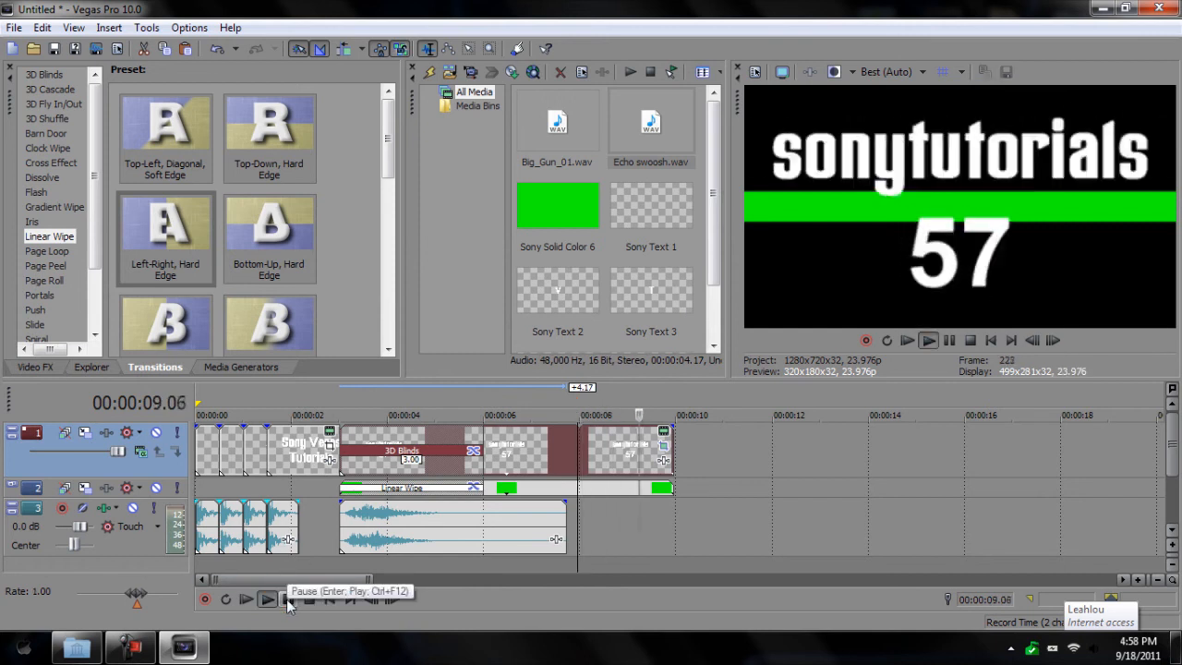
pyautogui.click(286, 600)
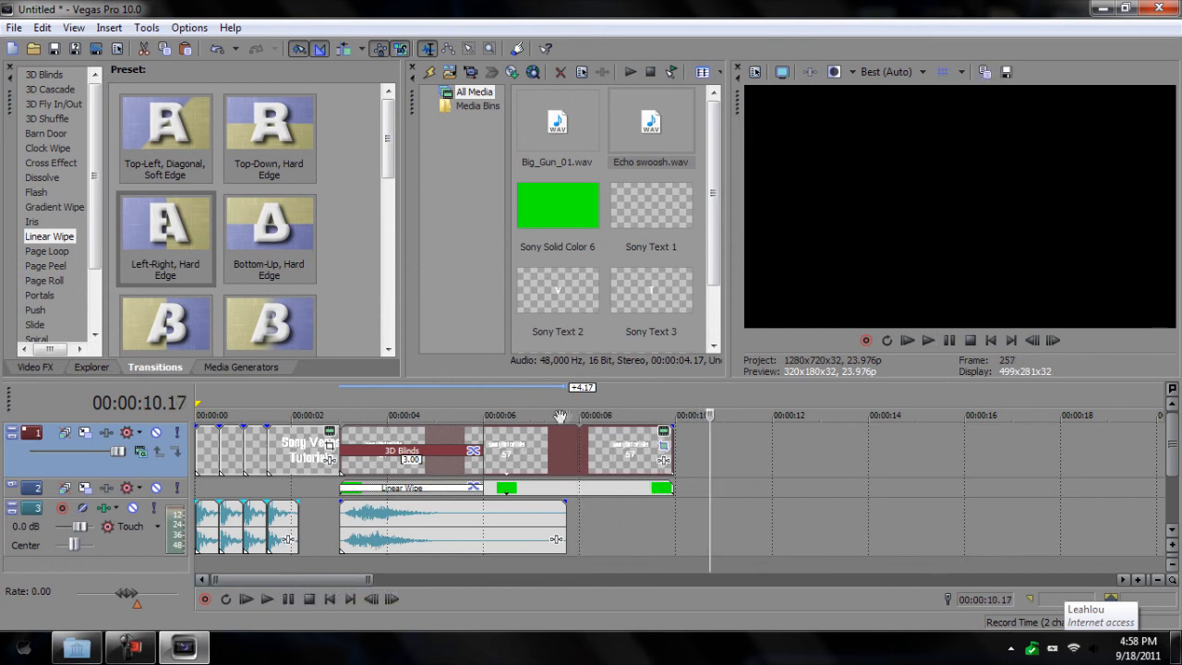
pyautogui.click(618, 406)
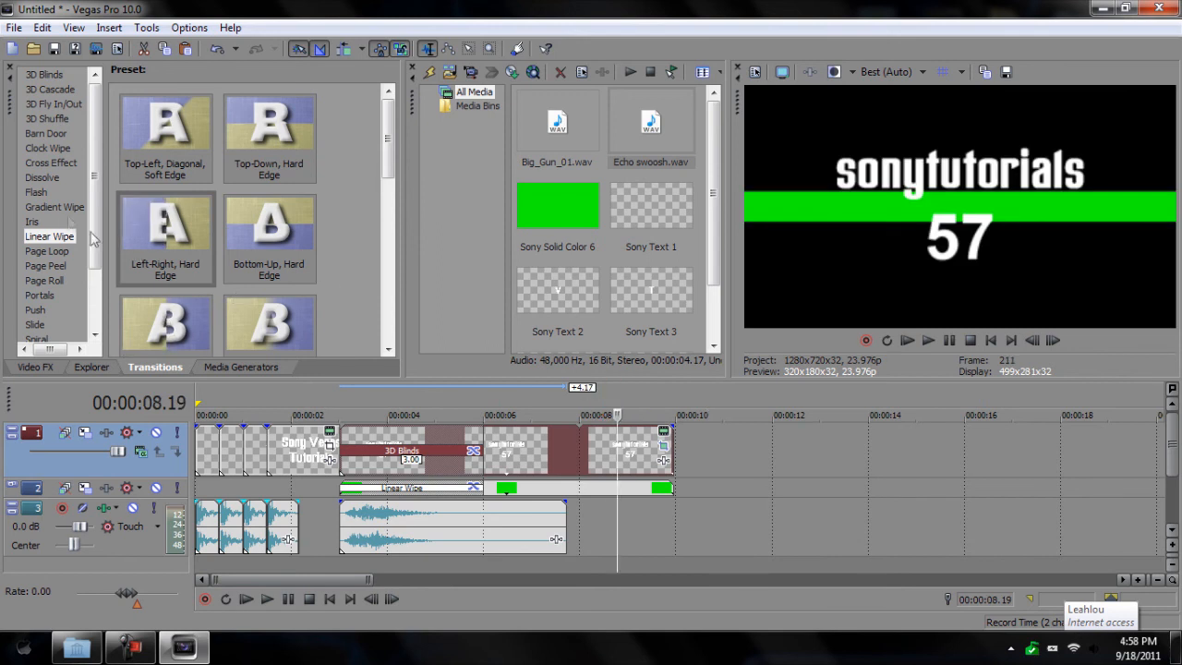
pyautogui.click(42, 191)
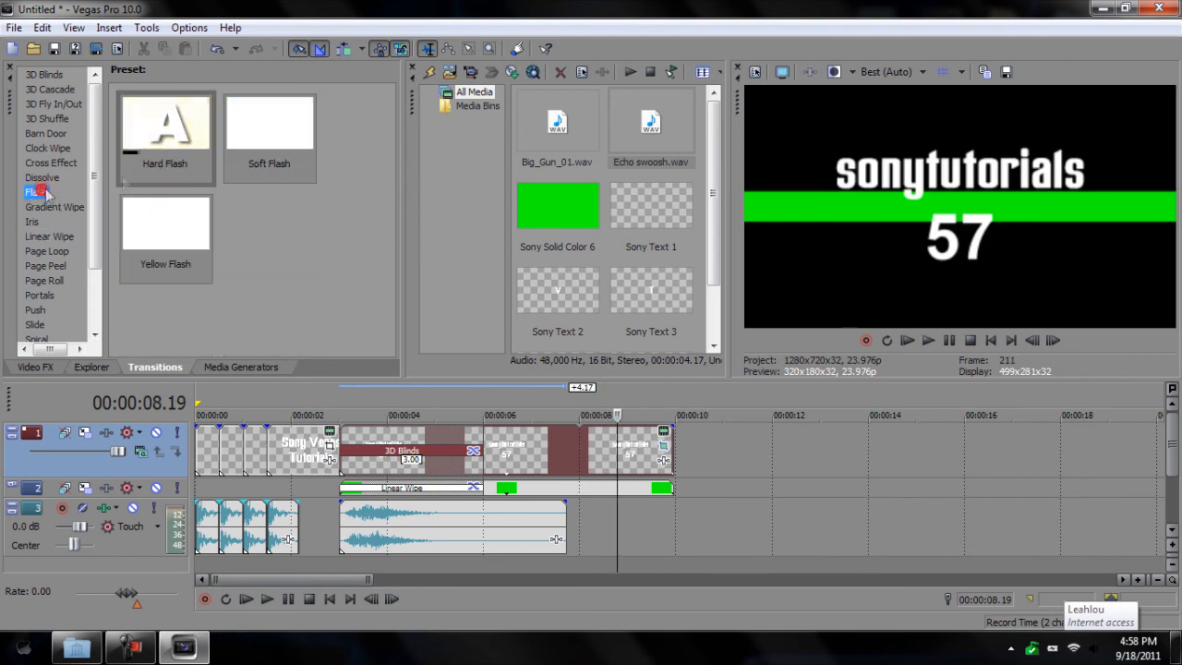
pyautogui.moveTo(178, 138); pyautogui.dragTo(674, 441)
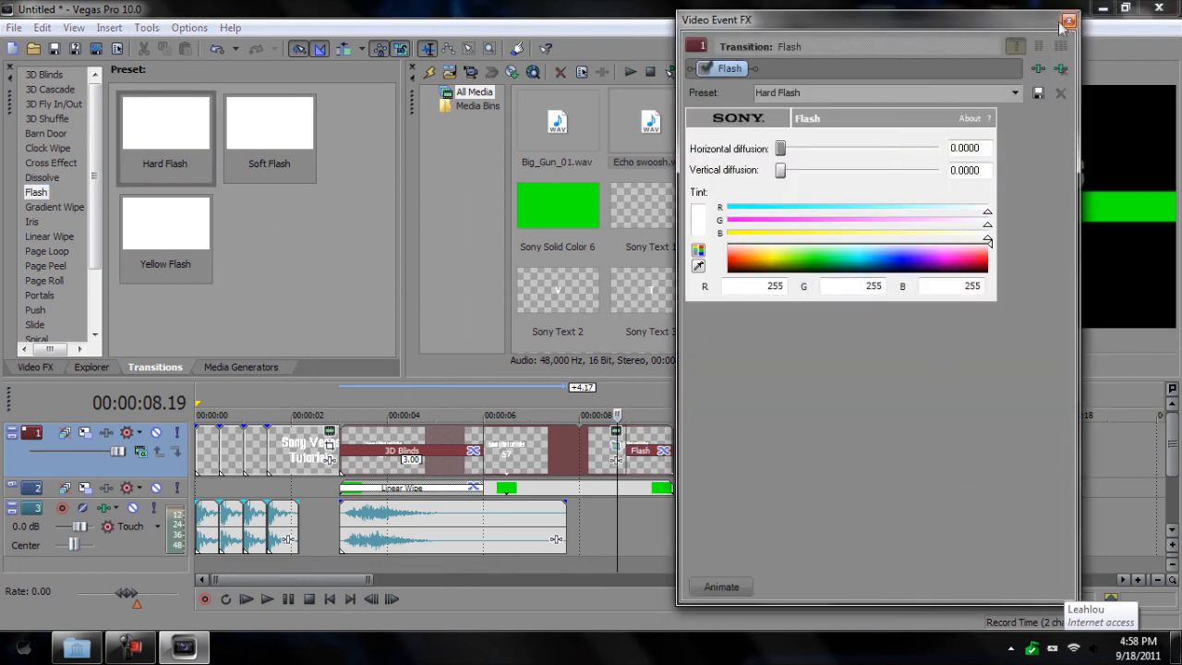
pyautogui.click(1067, 21)
pyautogui.click(267, 600)
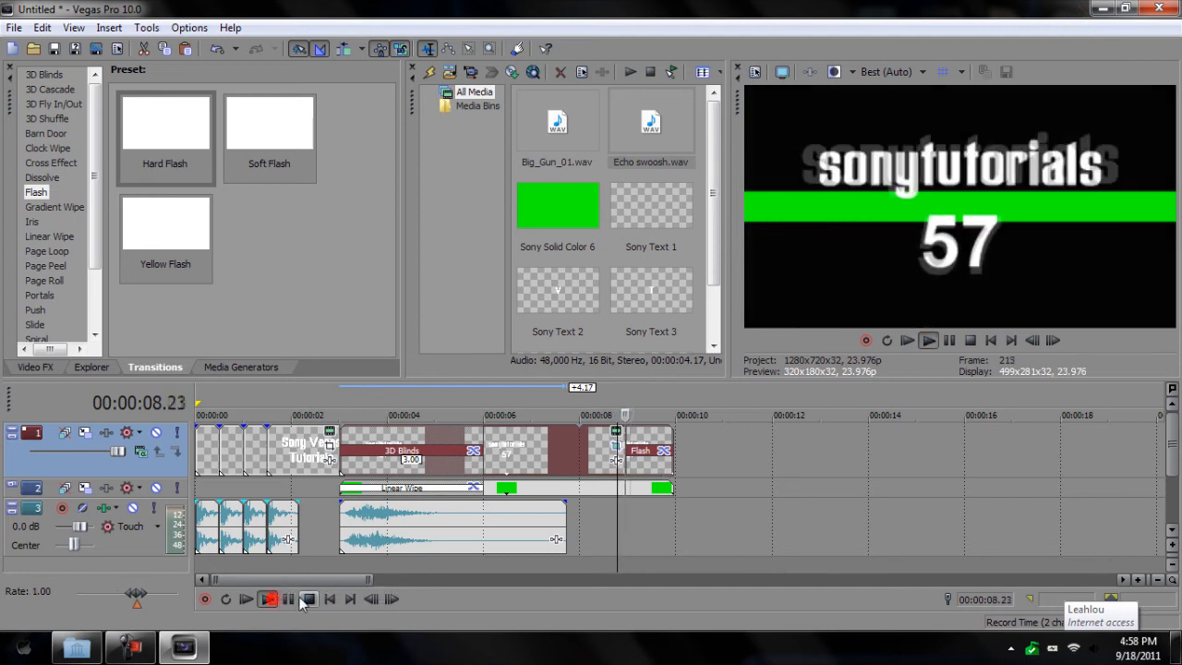
pyautogui.click(308, 599)
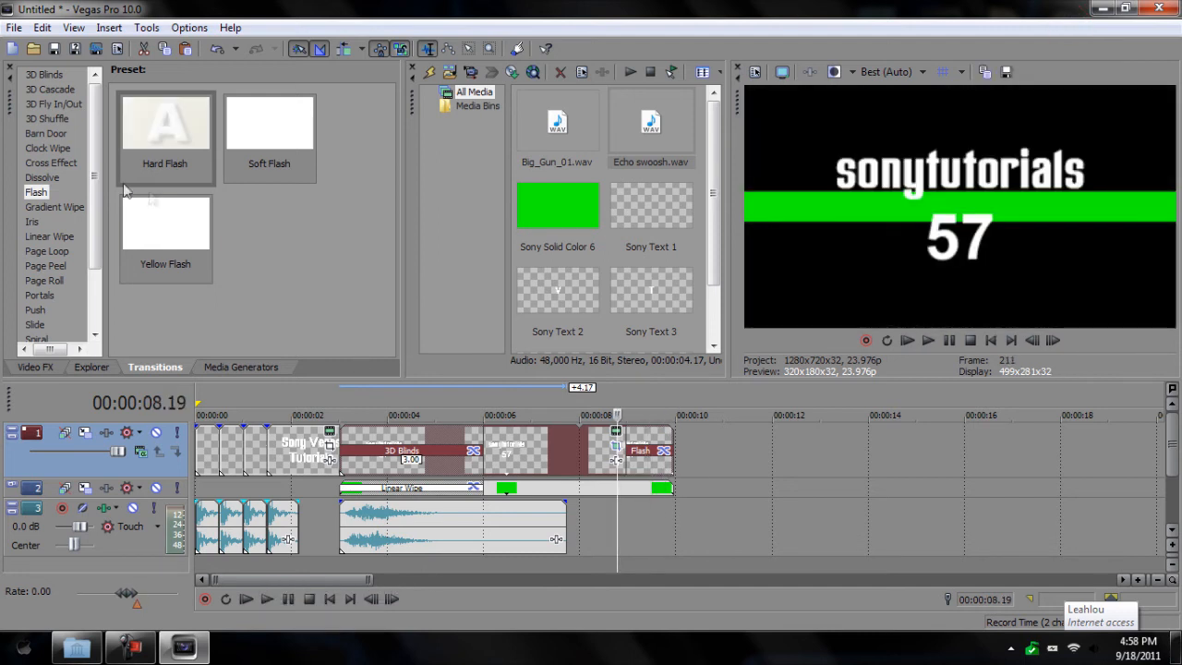
# Step: Add the same Hard Flash transition to the end of the green stripe clip
pyautogui.moveTo(163, 105); pyautogui.dragTo(948, 209)
pyautogui.moveTo(675, 487); pyautogui.dragTo(673, 486)
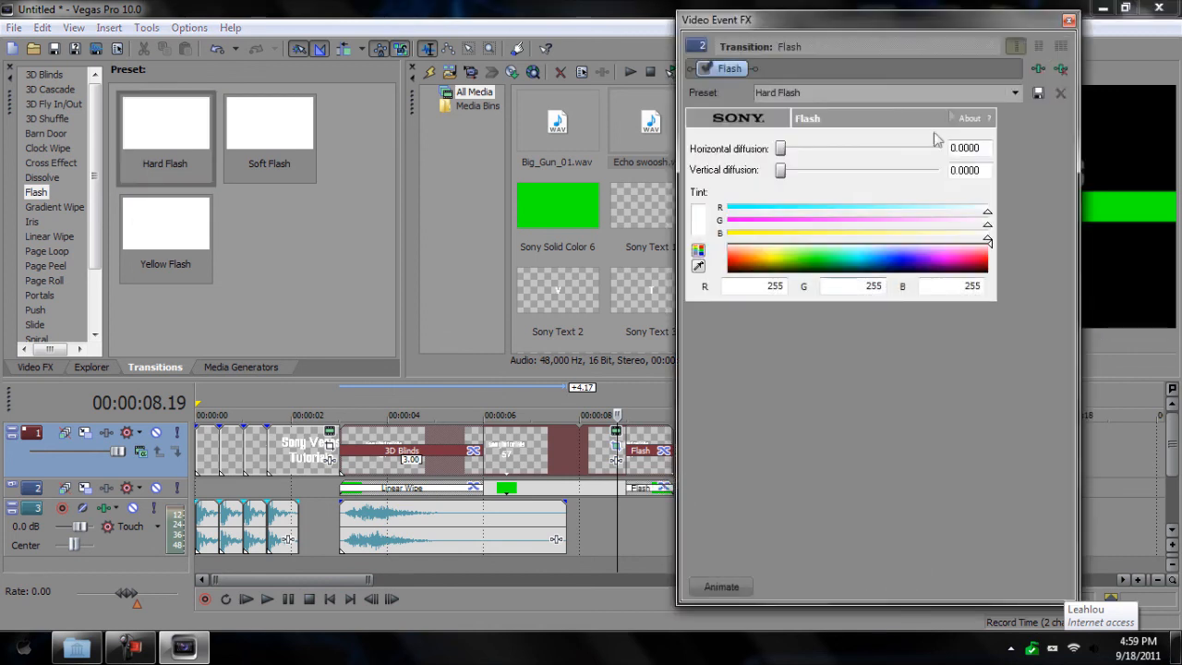
pyautogui.click(1068, 18)
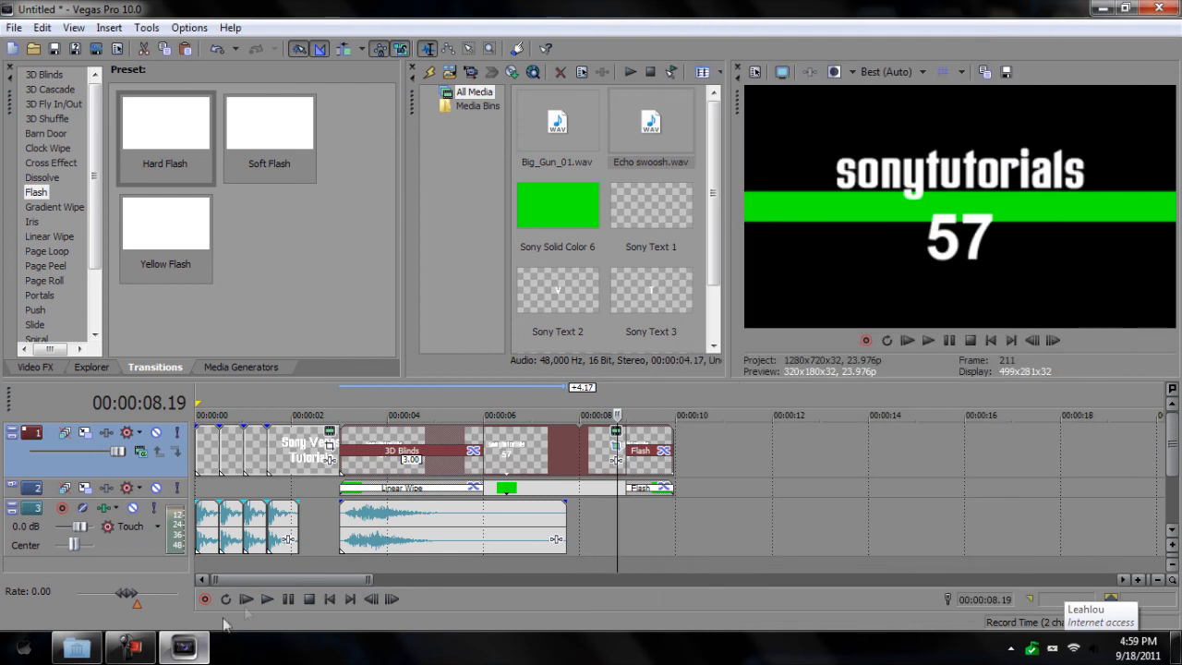
pyautogui.click(268, 599)
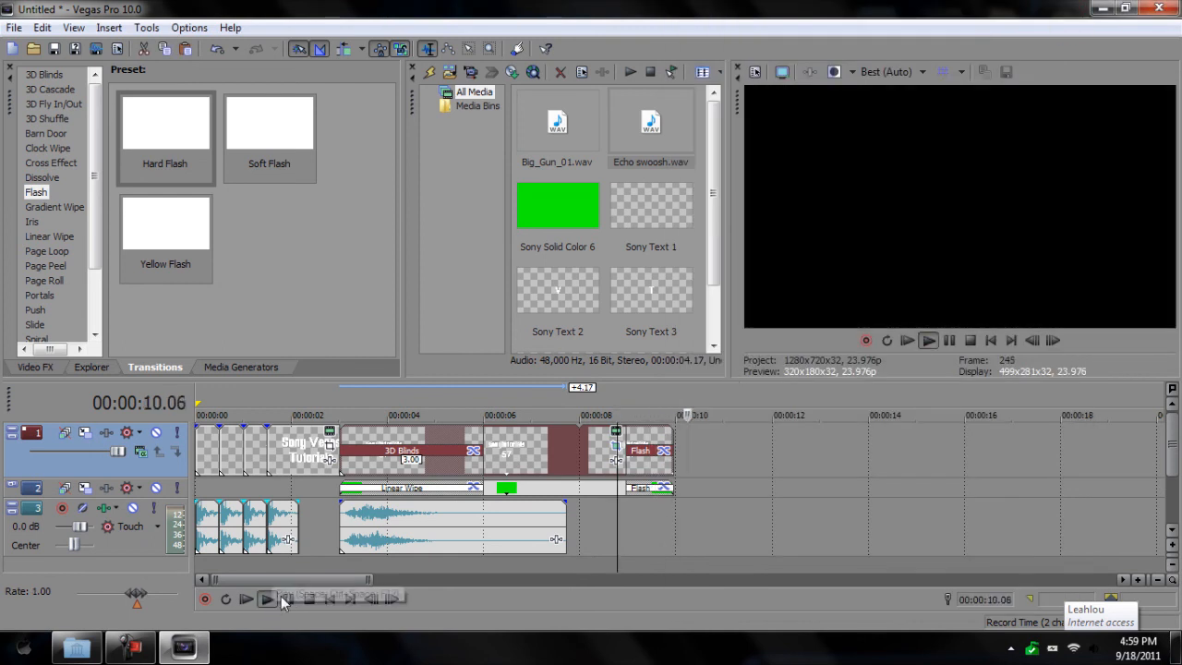
# Step: Import Ghost swoosh.wav from the Swishes folder and place it on the audio track near 9 seconds
pyautogui.click(288, 599)
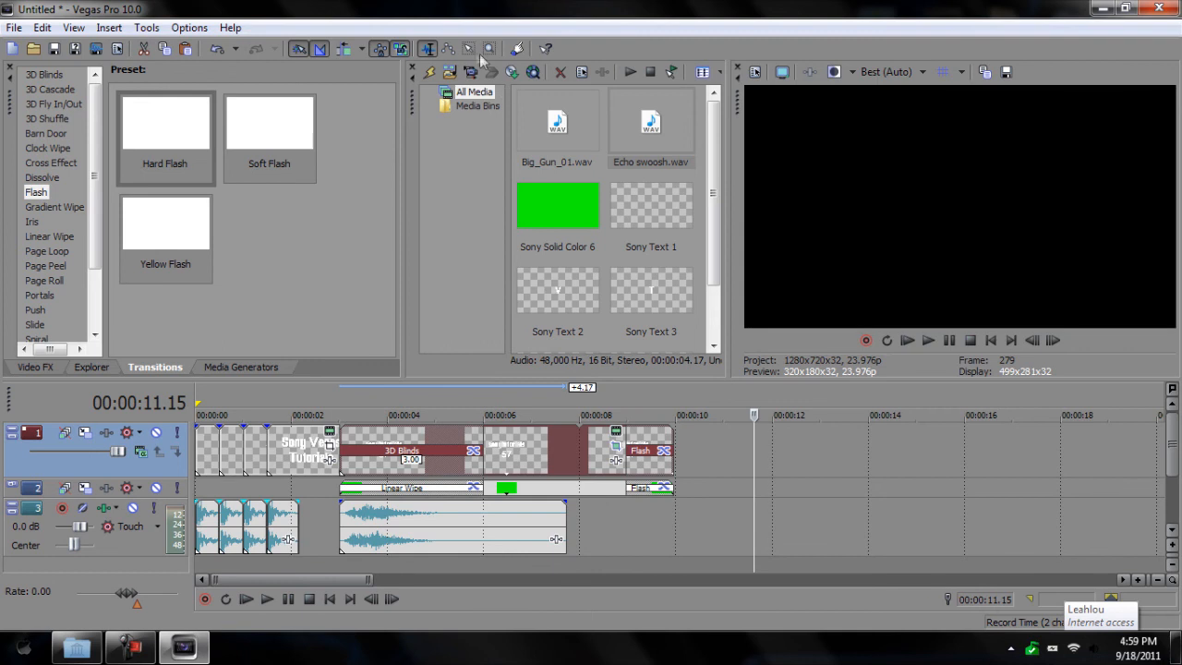
pyautogui.click(450, 73)
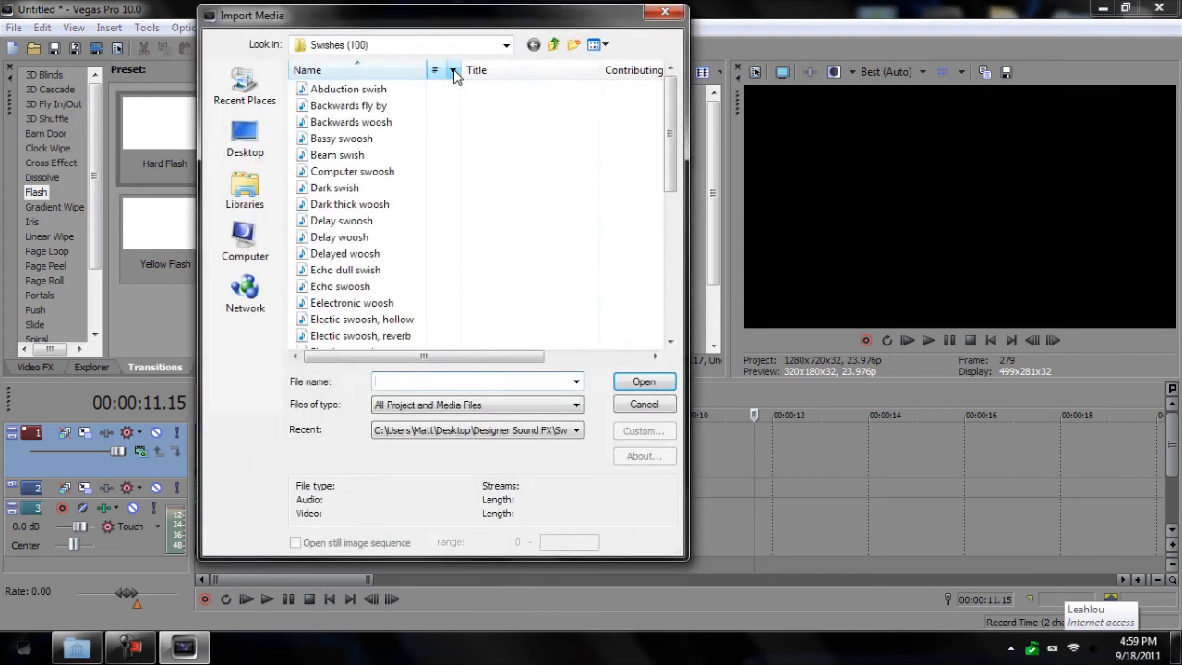
pyautogui.click(499, 189)
pyautogui.scroll(-3, 498, 189)
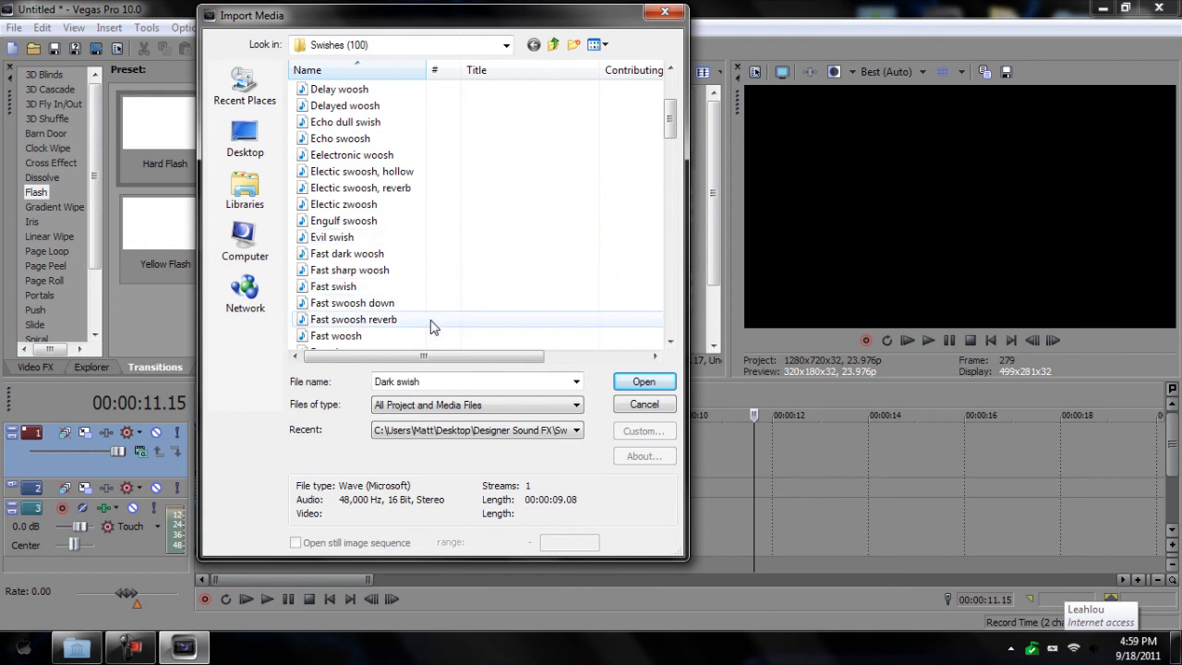
pyautogui.scroll(-2, 432, 326)
pyautogui.scroll(-2, 422, 269)
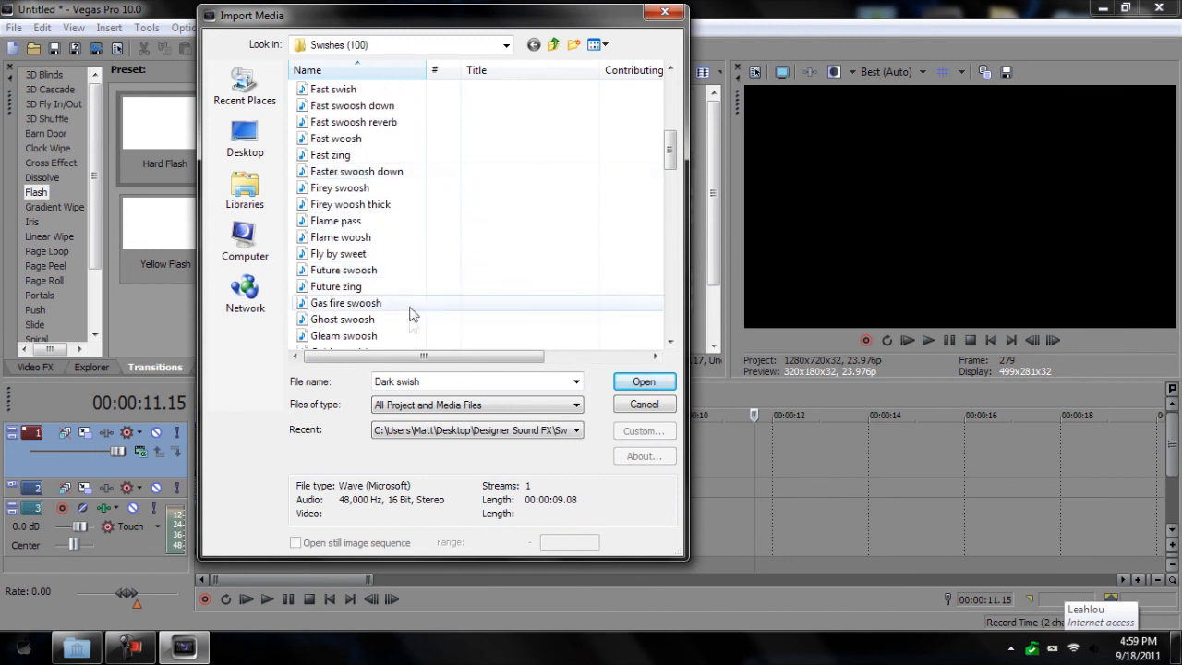
pyautogui.scroll(-1, 413, 315)
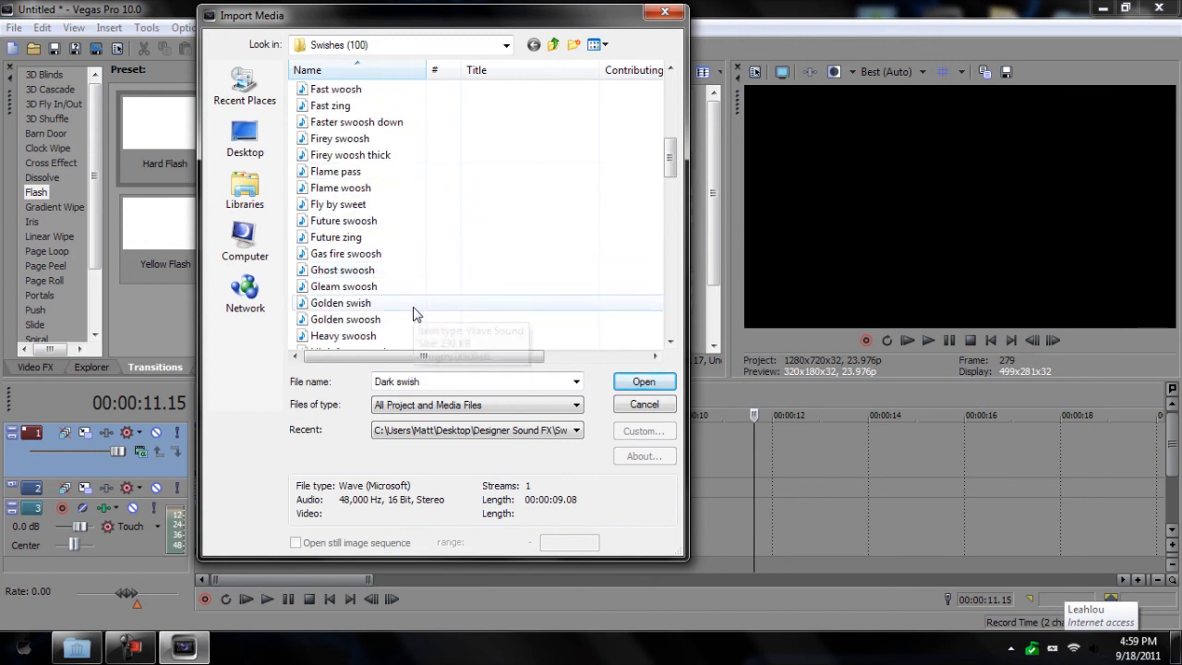
pyautogui.scroll(-1, 413, 315)
pyautogui.click(391, 225)
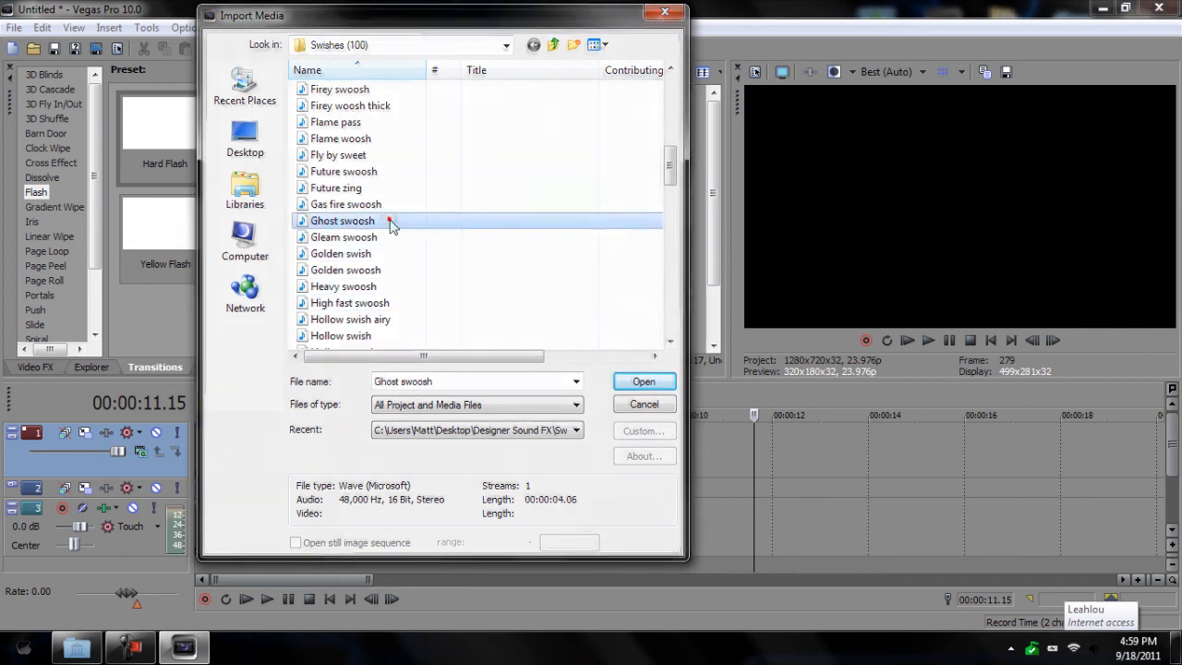
pyautogui.doubleClick(390, 225)
pyautogui.moveTo(521, 198); pyautogui.dragTo(632, 514)
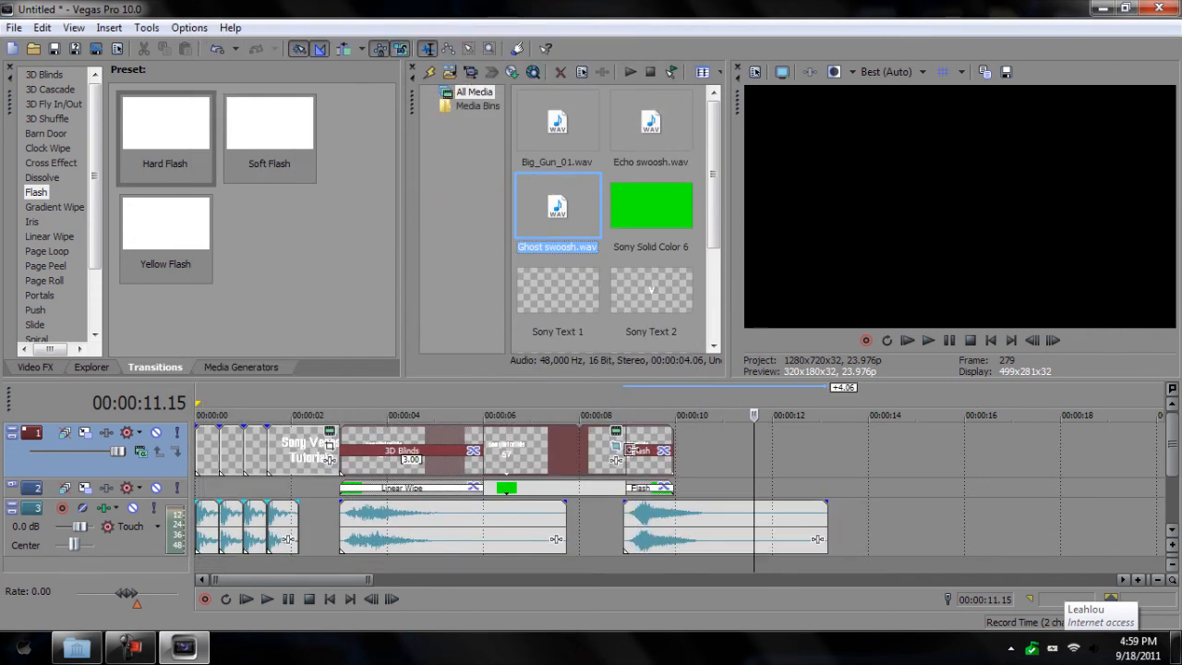
# Step: Shorten the earlier sound clip and move Ghost swoosh under the closing flash
pyautogui.click(268, 599)
pyautogui.click(633, 399)
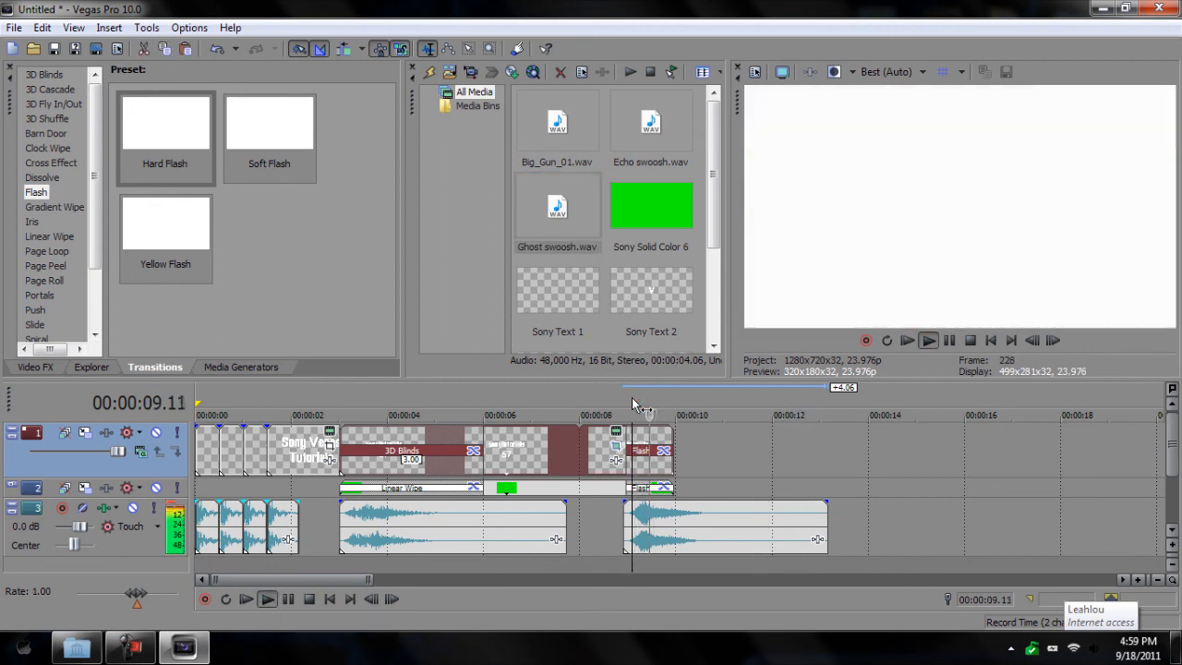
pyautogui.click(288, 600)
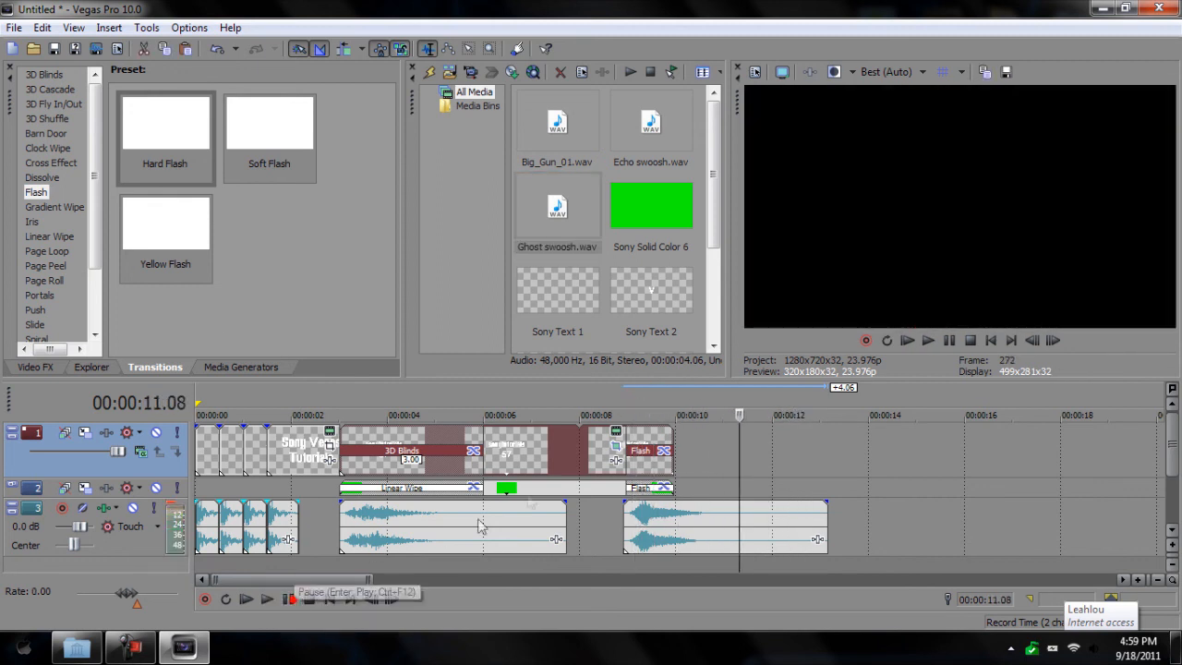
pyautogui.click(629, 400)
pyautogui.click(622, 402)
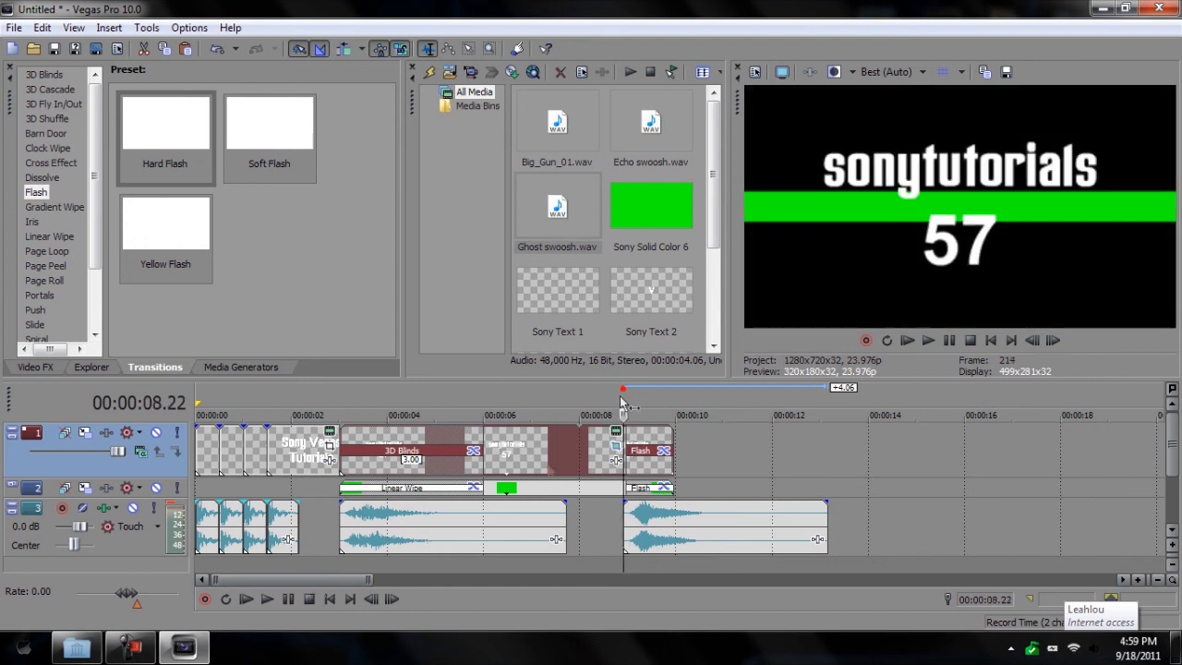
pyautogui.click(266, 599)
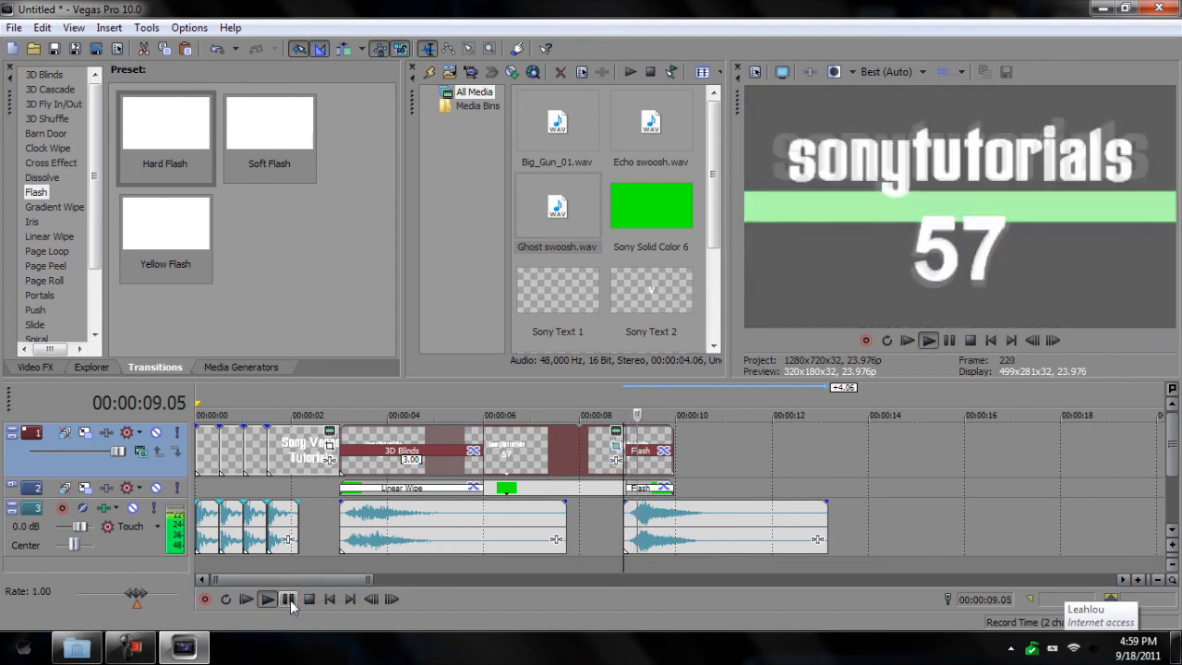
pyautogui.click(291, 601)
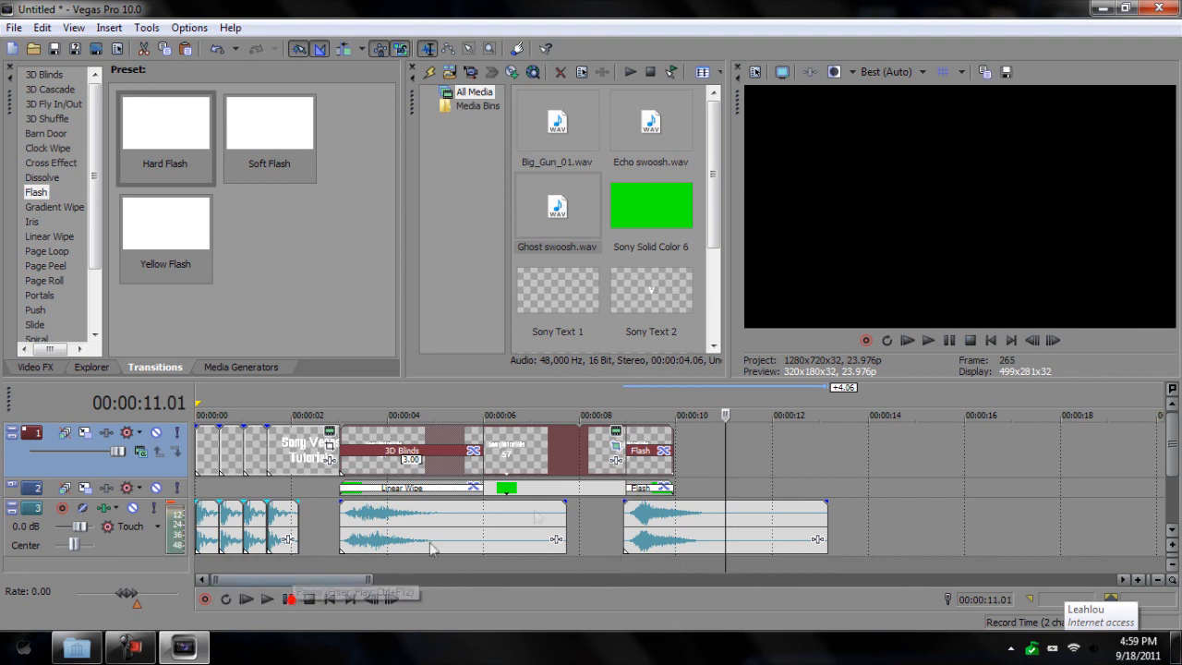
pyautogui.moveTo(515, 519); pyautogui.dragTo(955, 521)
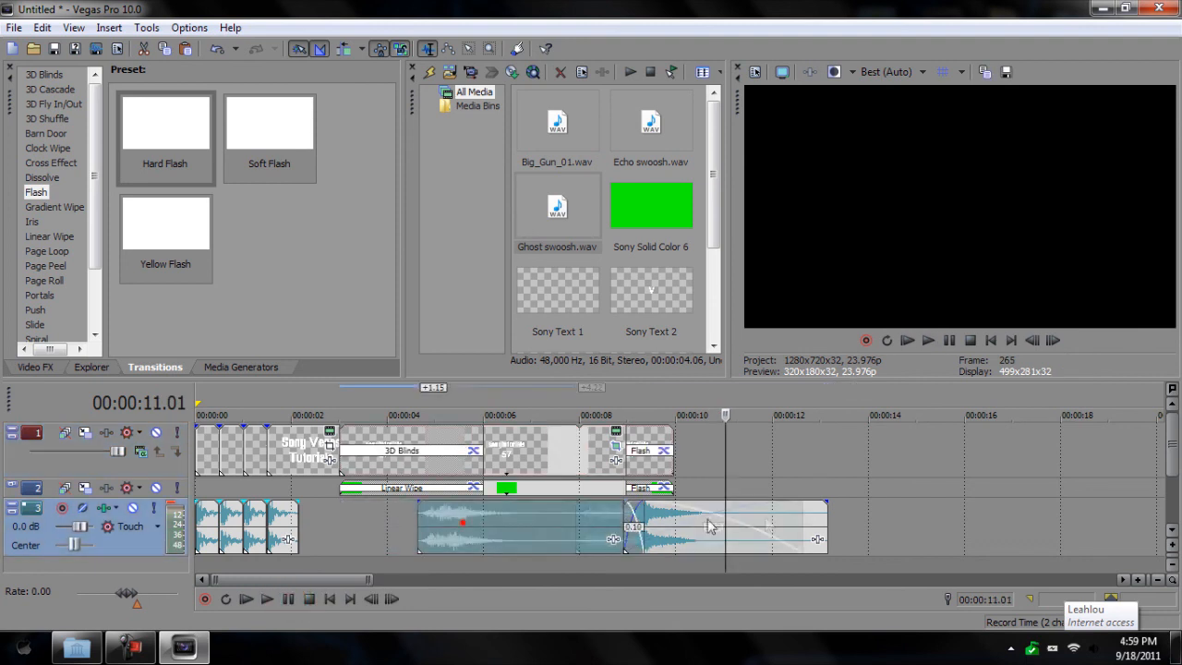
pyautogui.moveTo(744, 523); pyautogui.dragTo(463, 523)
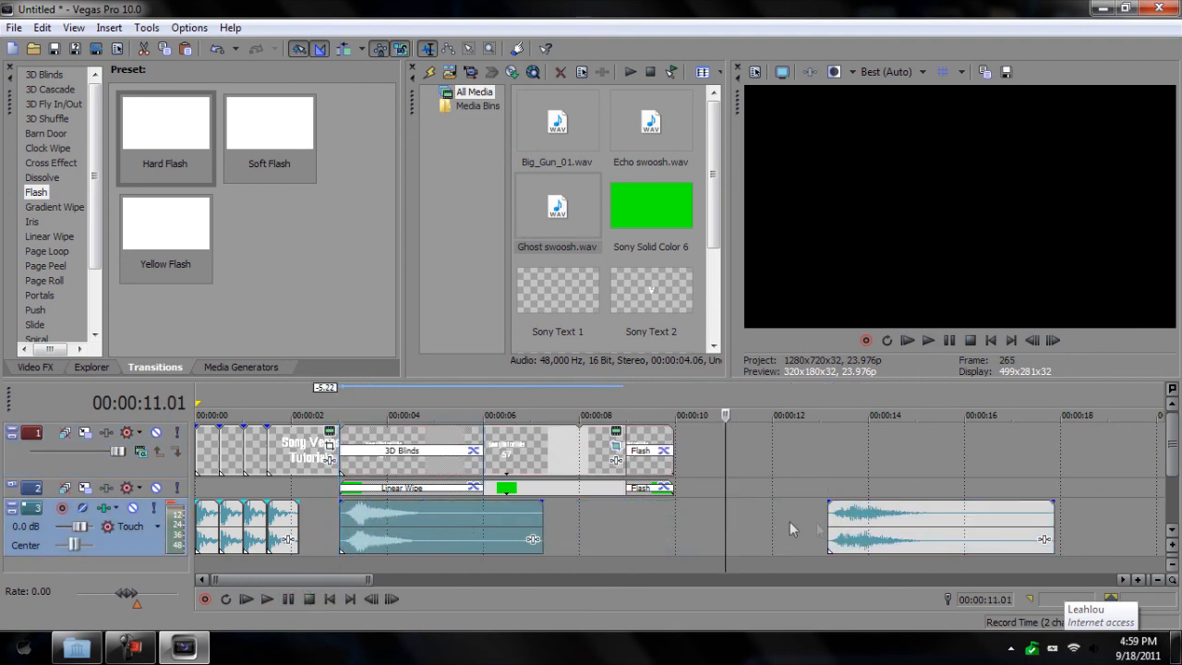
pyautogui.moveTo(880, 531); pyautogui.dragTo(675, 531)
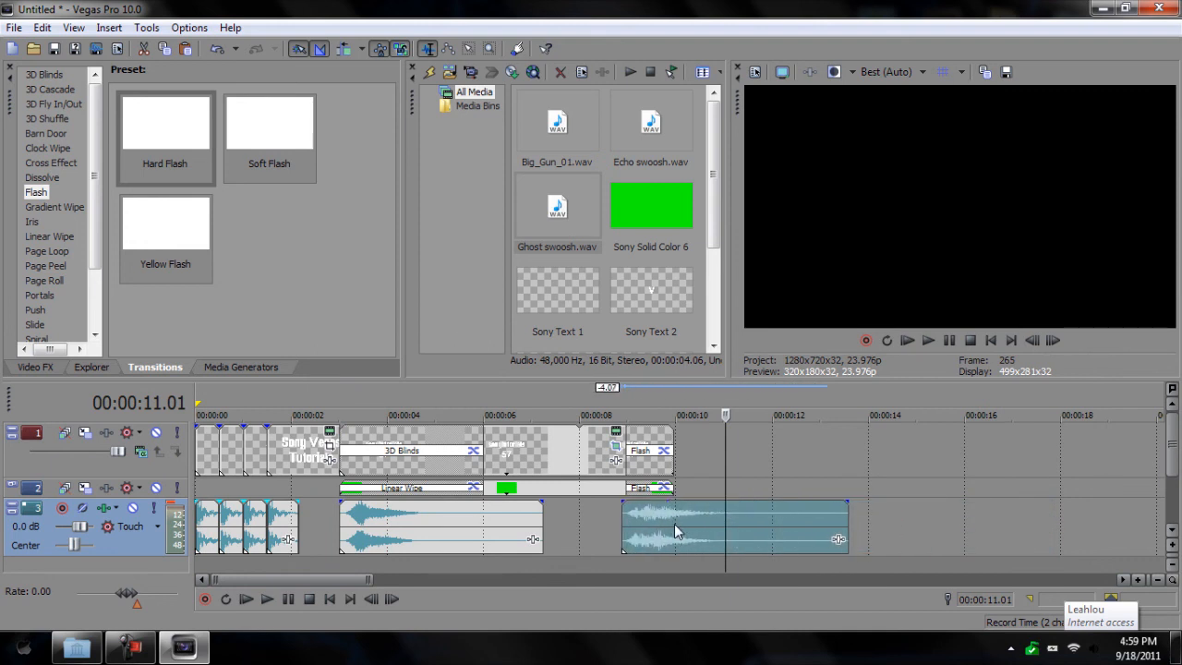
# Step: Replay the intro from 9 and 3 seconds to check the sound timing, then return to 00:00:00.00
pyautogui.click(629, 412)
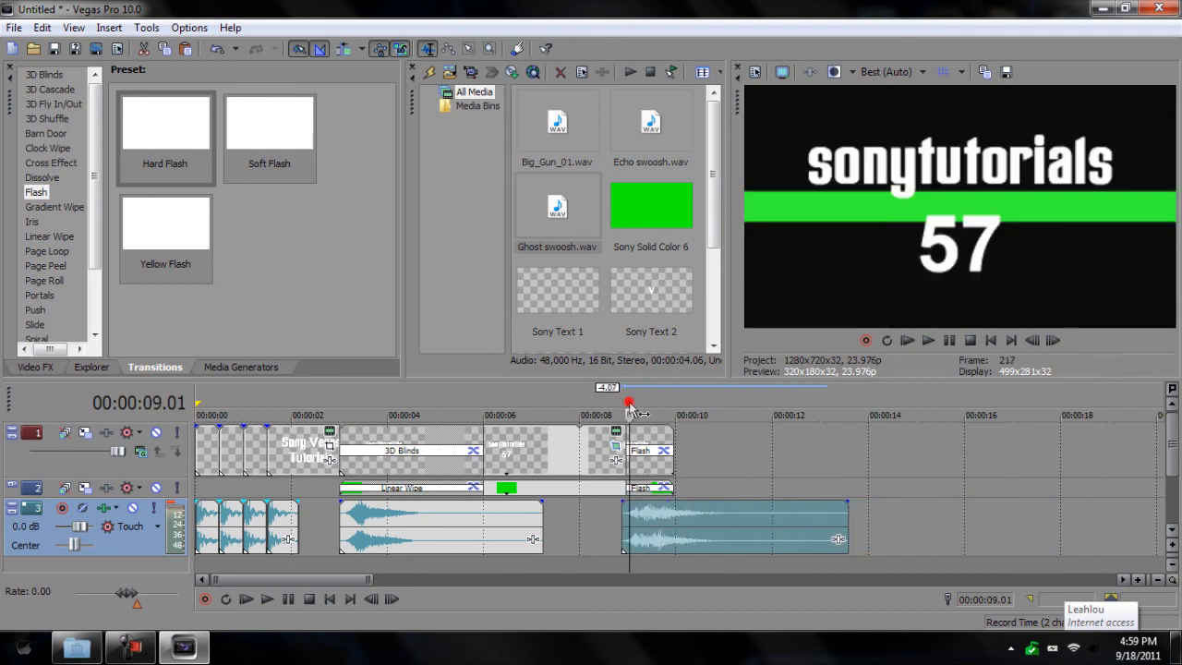
pyautogui.click(267, 599)
pyautogui.click(288, 598)
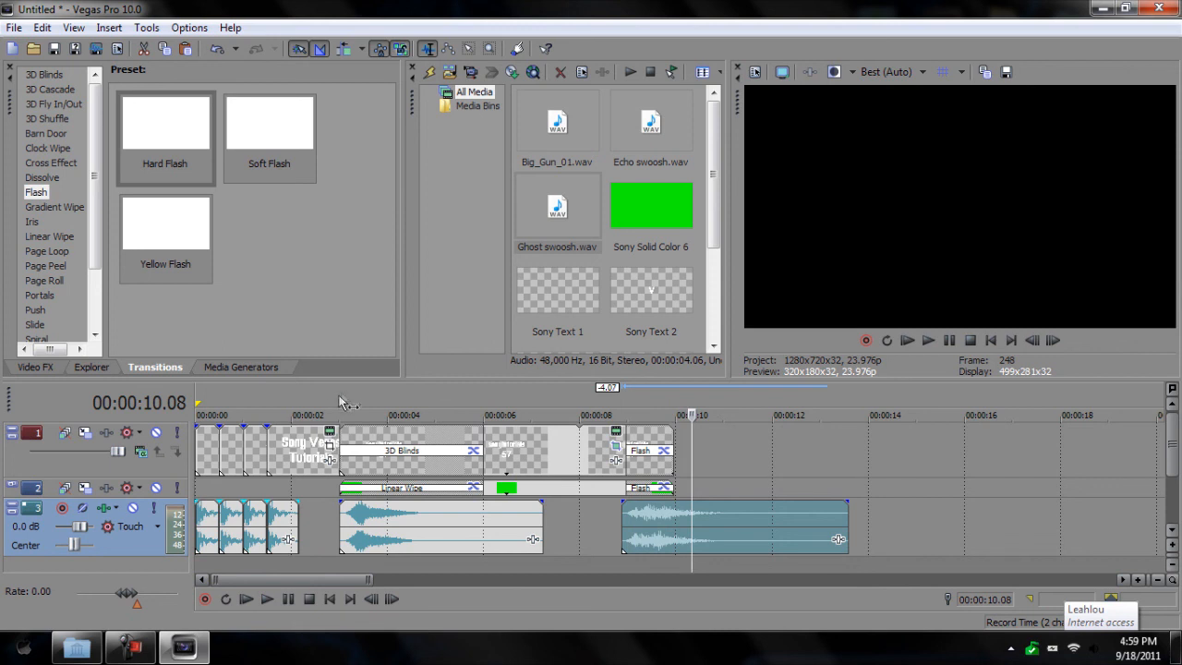
pyautogui.click(340, 395)
pyautogui.click(268, 598)
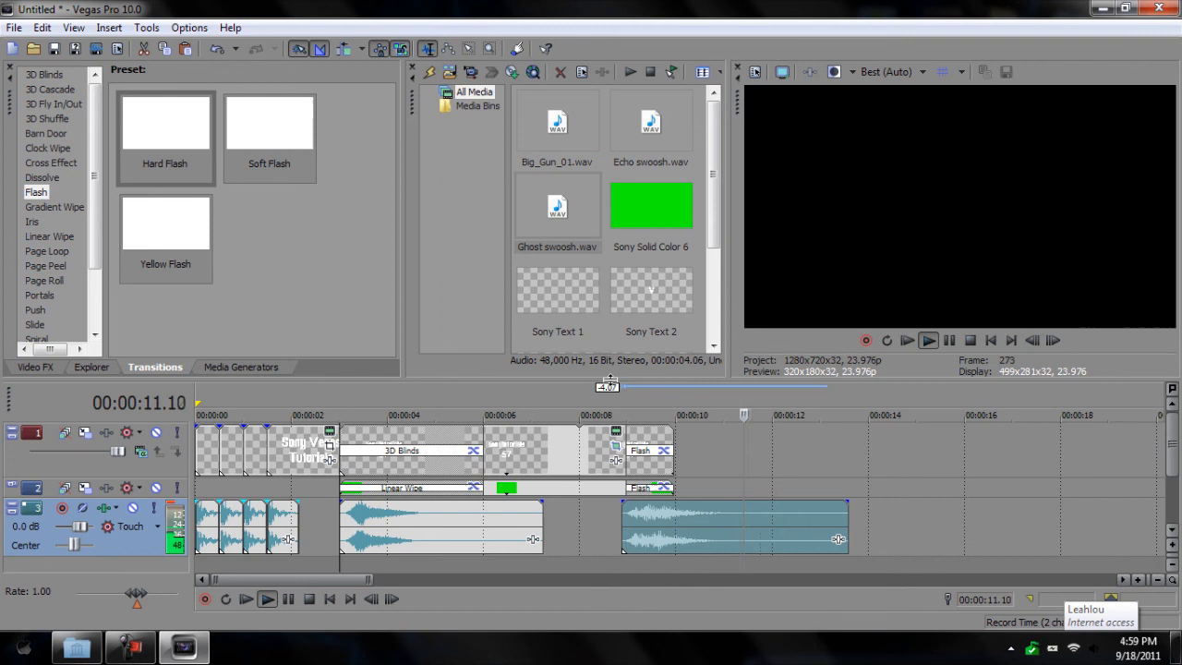
pyautogui.press('space')
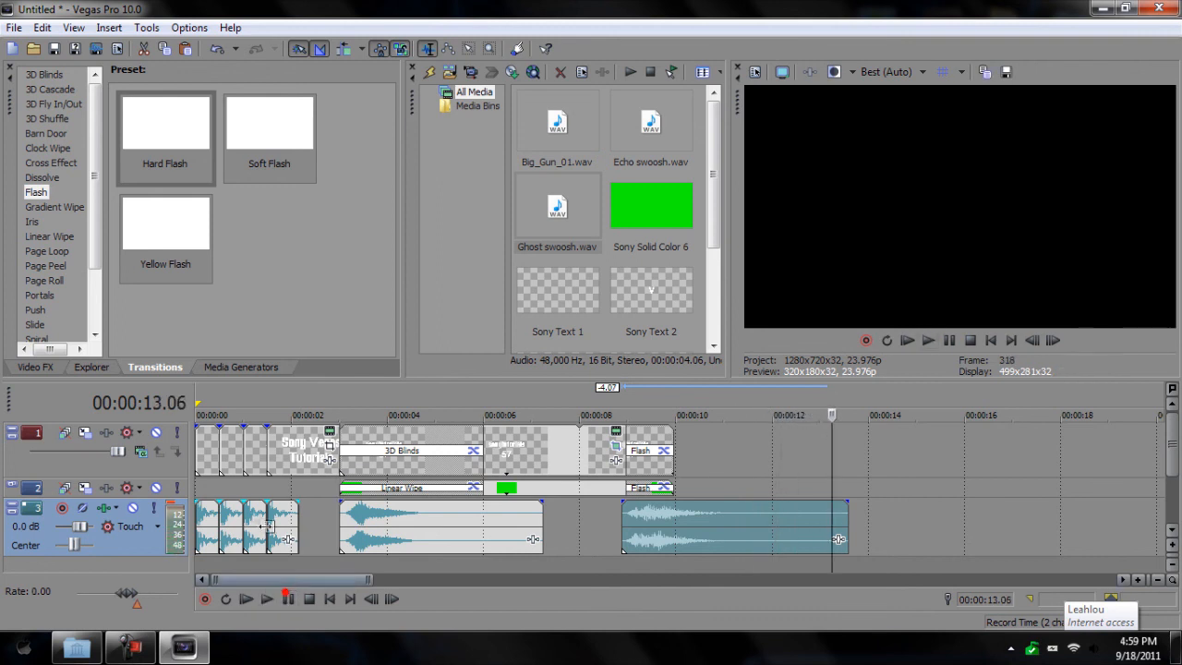
pyautogui.click(203, 401)
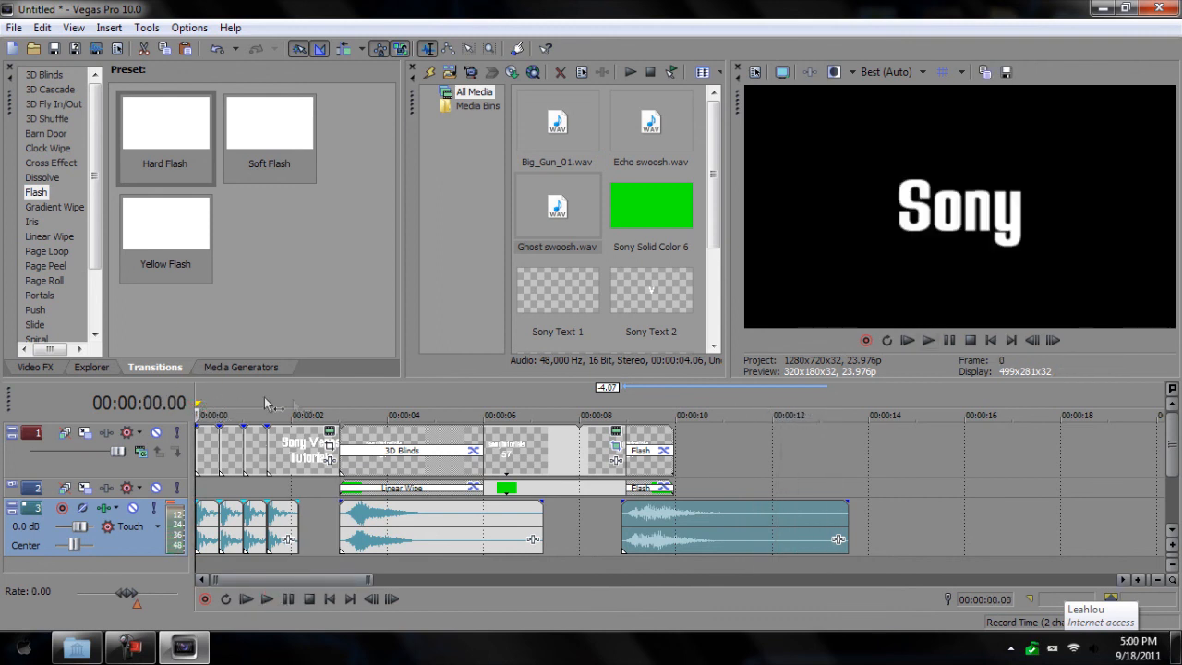